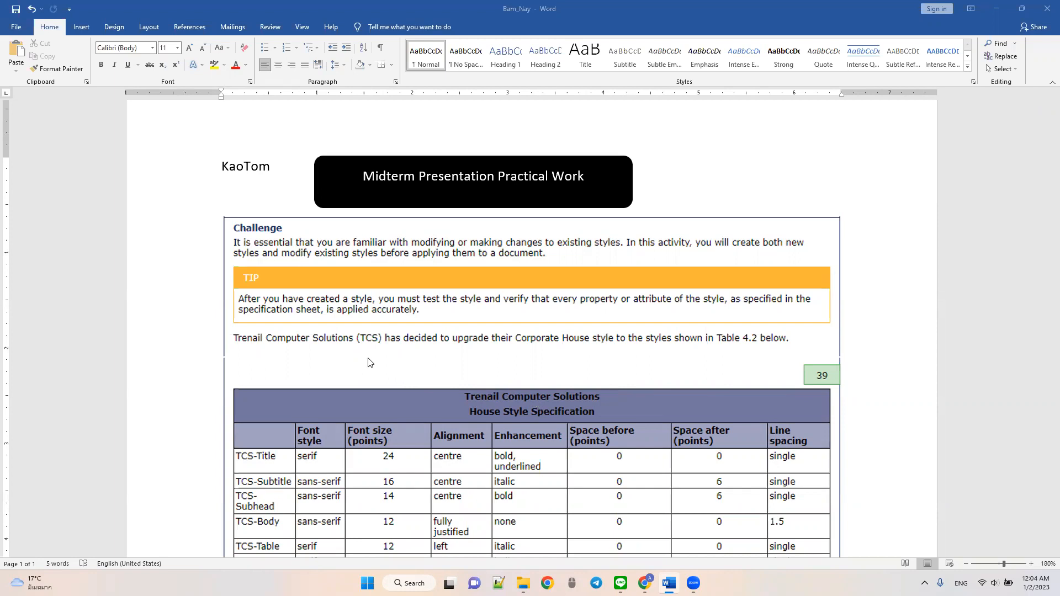
# - Read the practical work brief, covering the house style specification table and instructions j to m
pyautogui.scroll(-3, 347, 346)
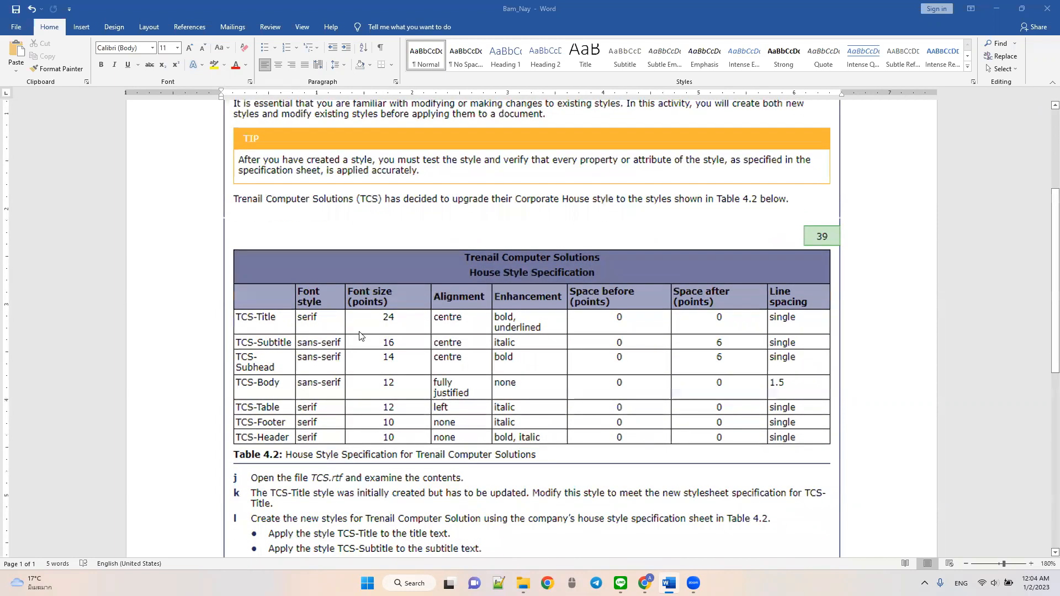
pyautogui.scroll(1, 361, 331)
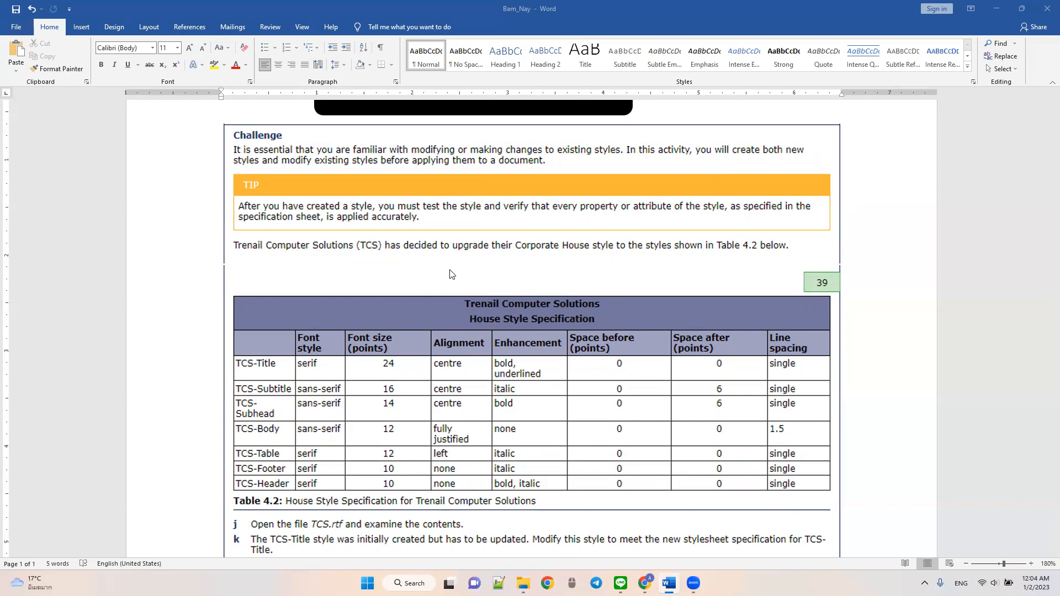
pyautogui.scroll(-2, 450, 274)
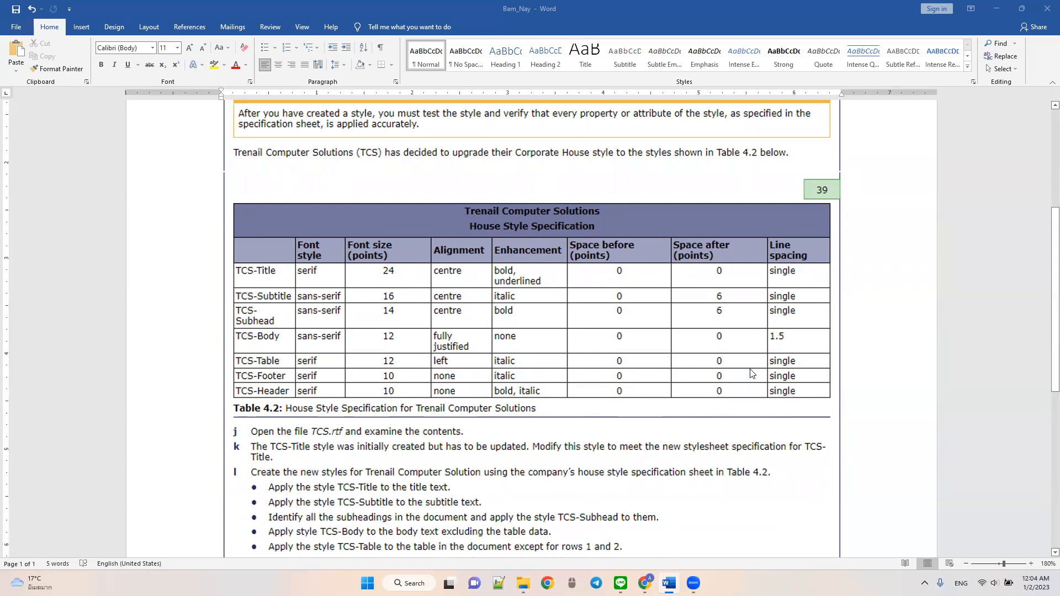
pyautogui.scroll(-2, 752, 373)
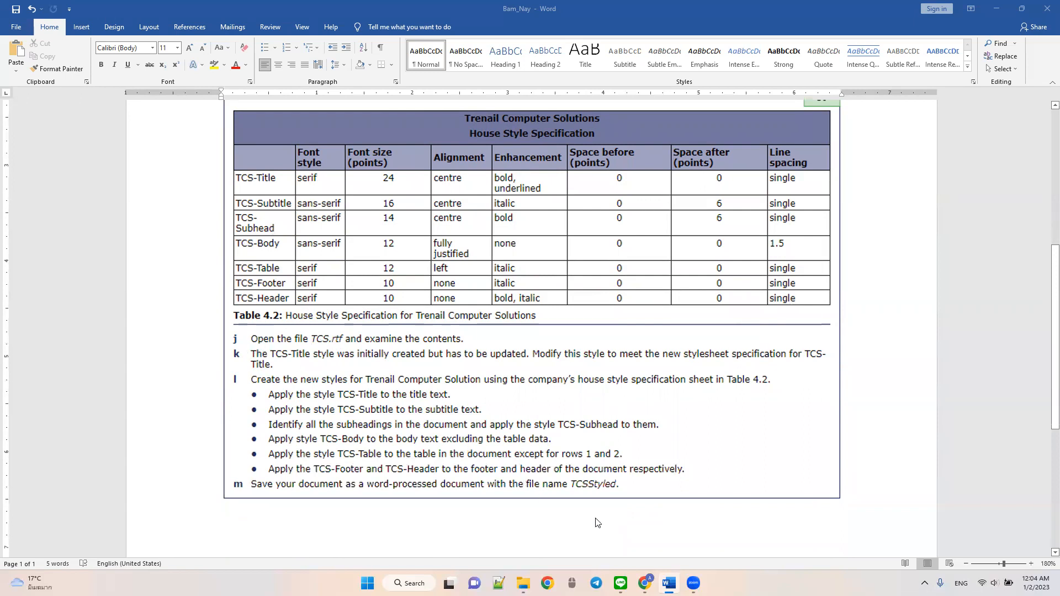
pyautogui.moveTo(312, 343); pyautogui.dragTo(343, 342)
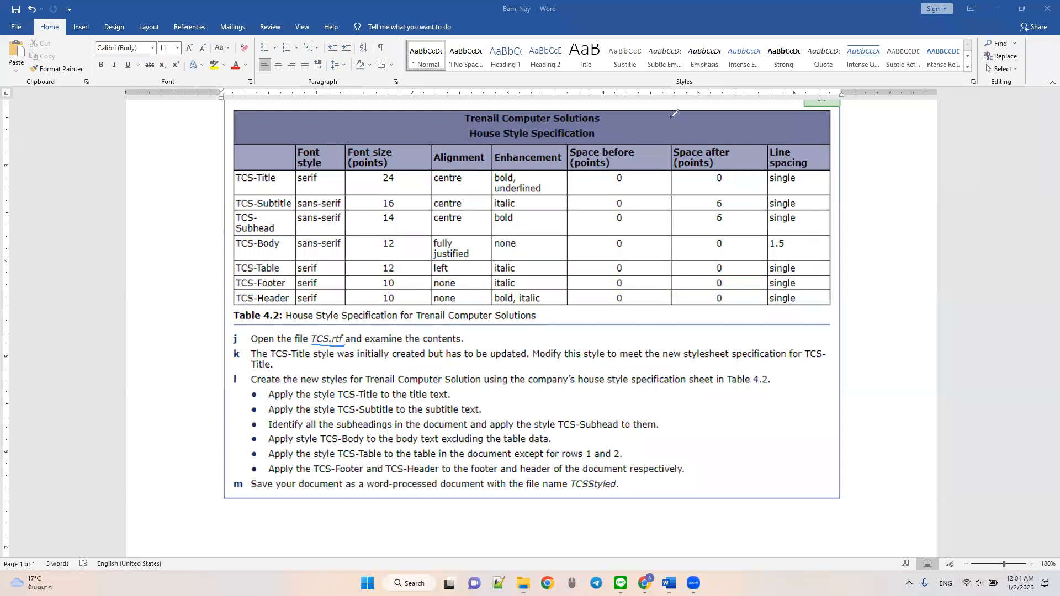
pyautogui.hotkey('ctrl', 'z')
# - Open the TCS rich text file from the Ch4 Source Files folder and examine its contents through to the footer
pyautogui.click(997, 9)
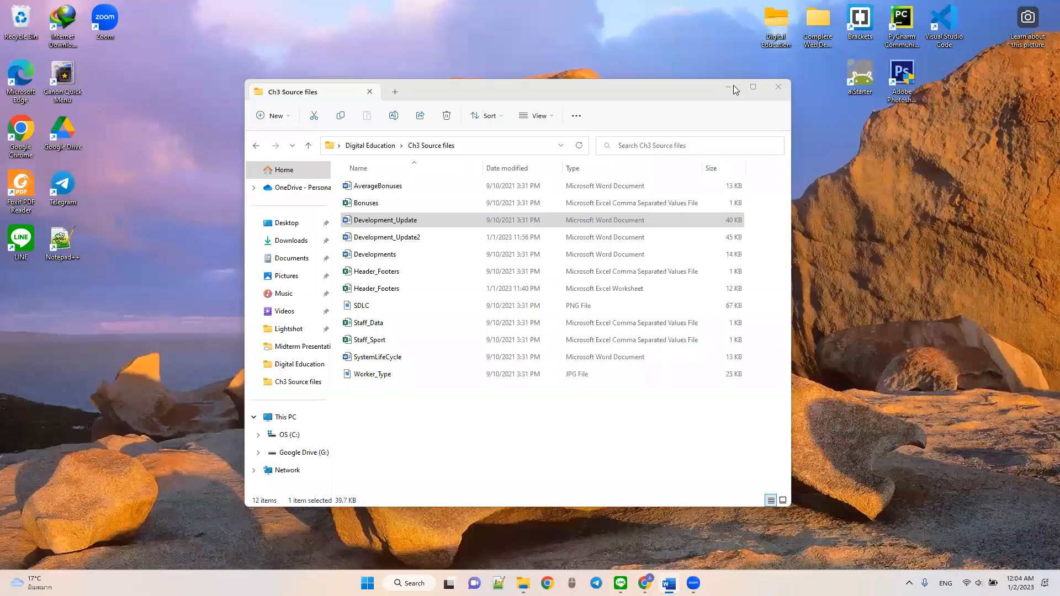
pyautogui.click(691, 92)
pyautogui.click(378, 145)
pyautogui.click(400, 204)
pyautogui.doubleClick(400, 204)
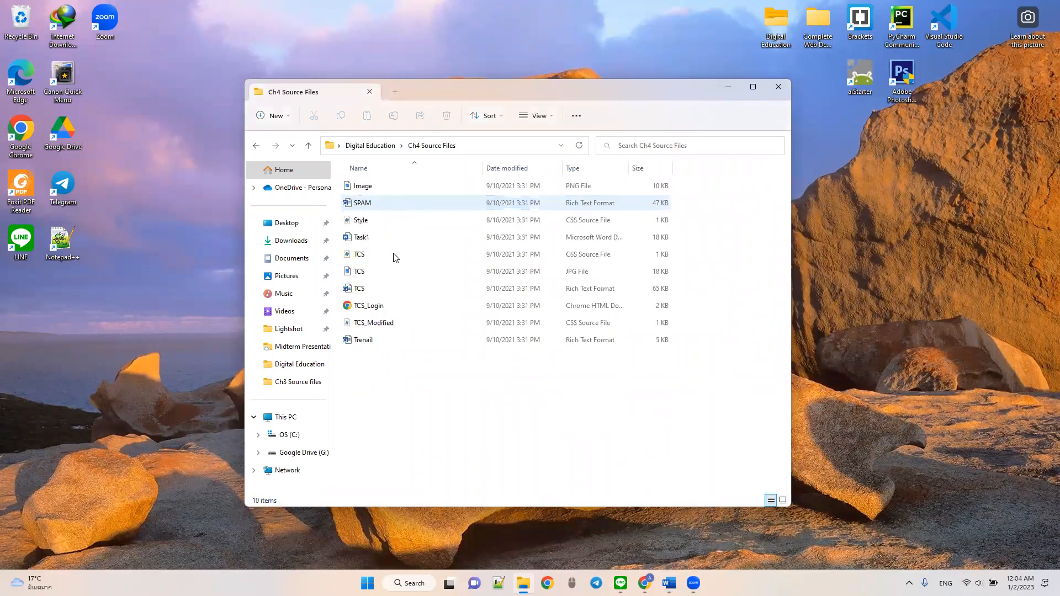
pyautogui.click(395, 290)
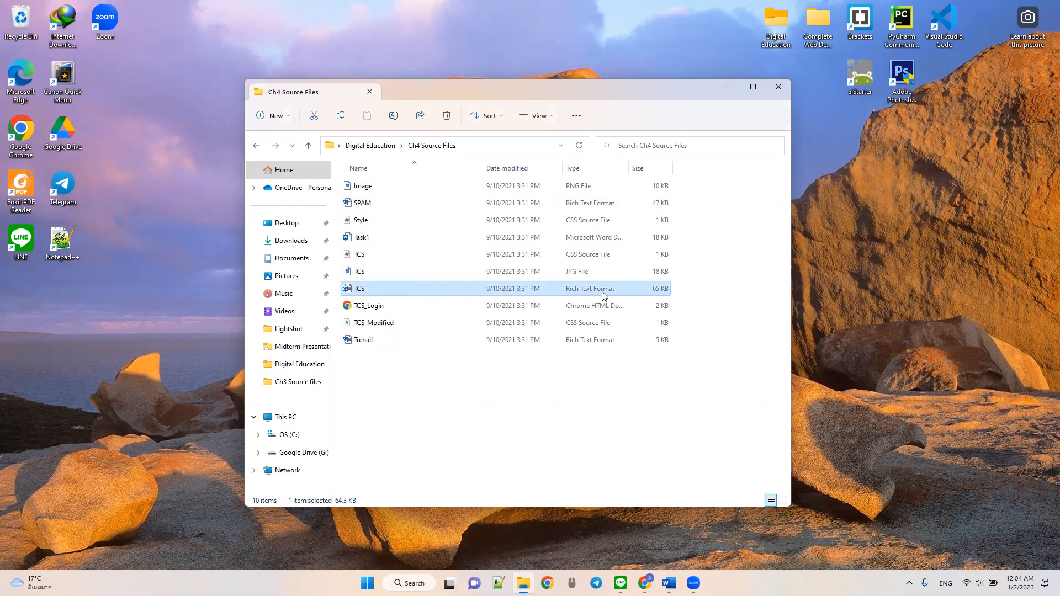
pyautogui.doubleClick(436, 288)
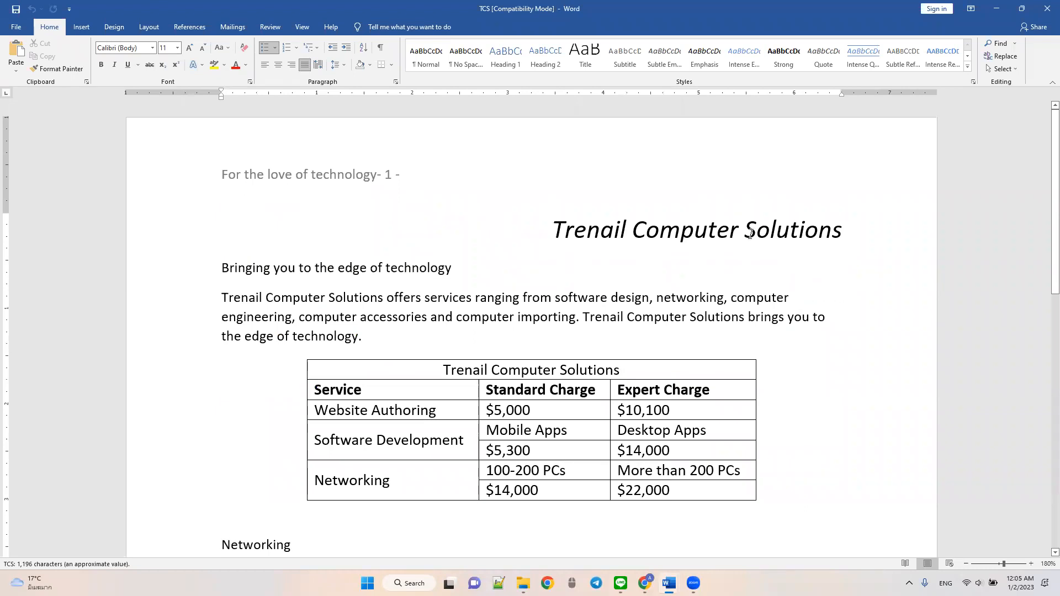
pyautogui.scroll(-3, 403, 344)
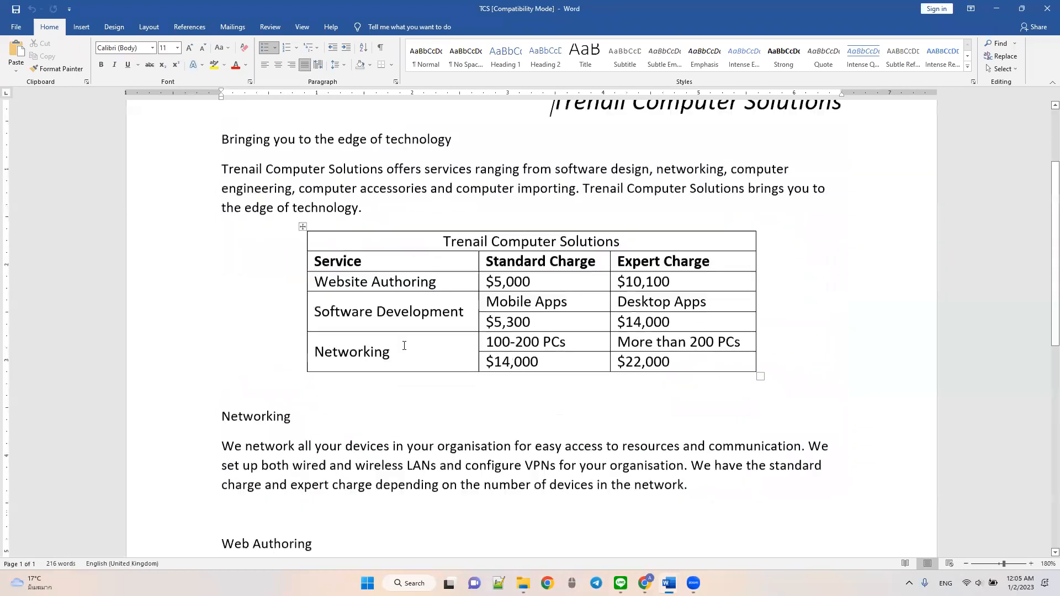
pyautogui.scroll(-7, 404, 345)
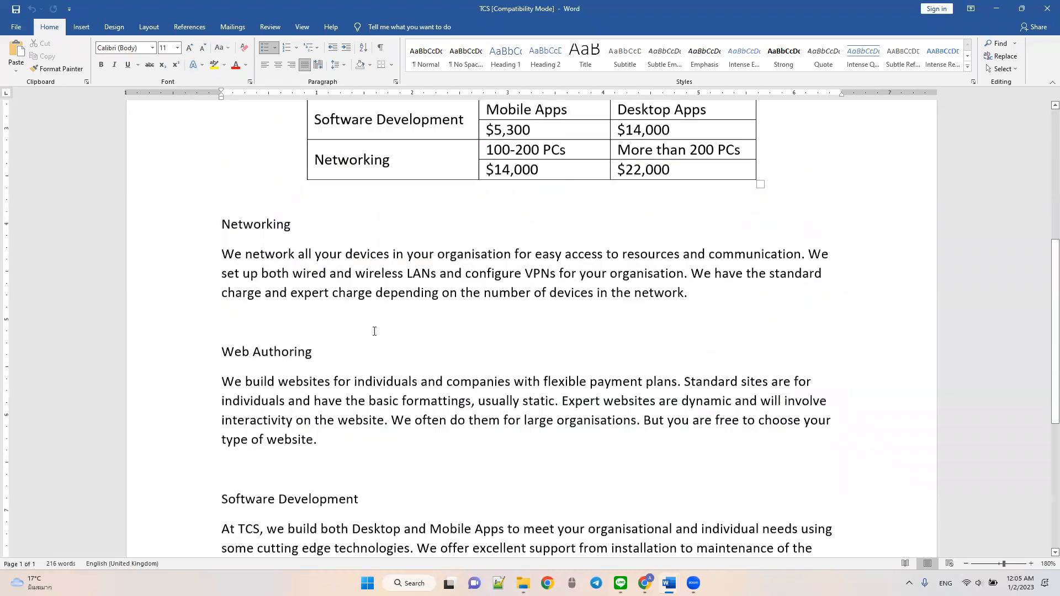
pyautogui.scroll(-4, 330, 371)
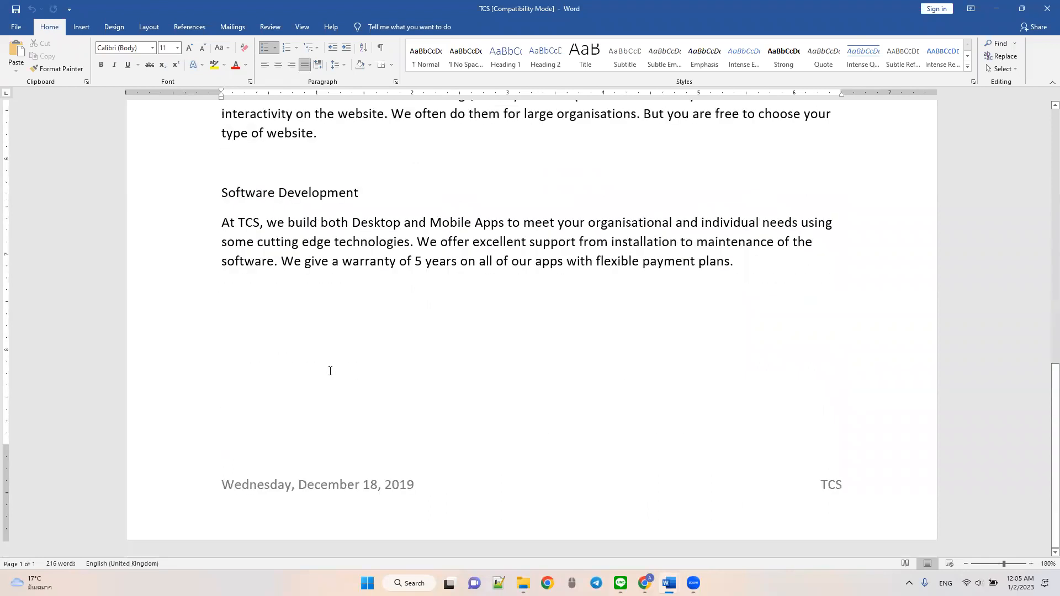
pyautogui.scroll(15, 331, 370)
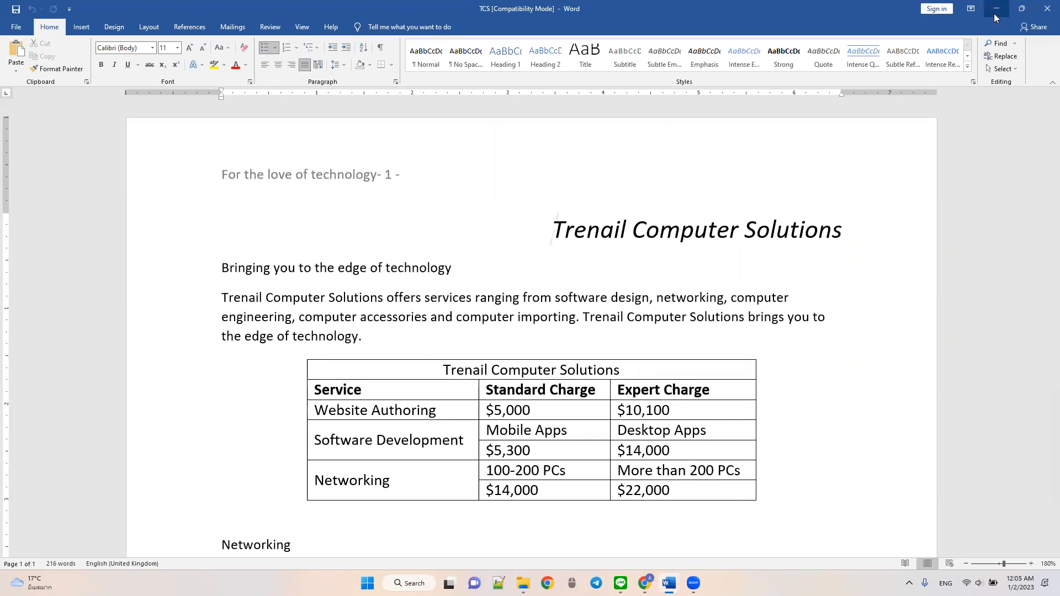
# - Return to the task brief and review instructions j and k against the house style specification table
pyautogui.hotkey('alt', 'Tab')
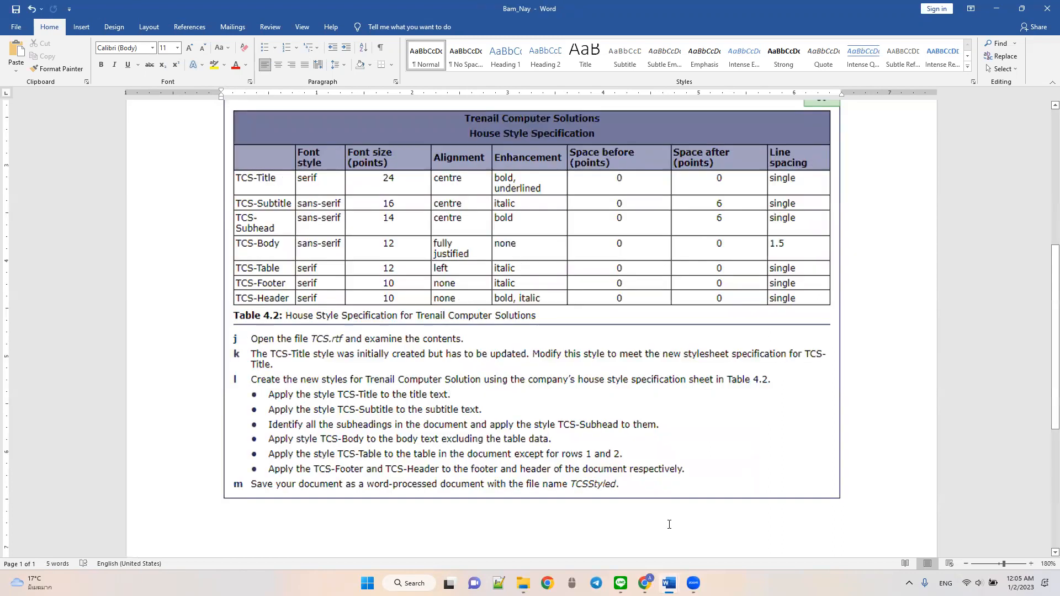
pyautogui.moveTo(365, 345); pyautogui.dragTo(402, 344)
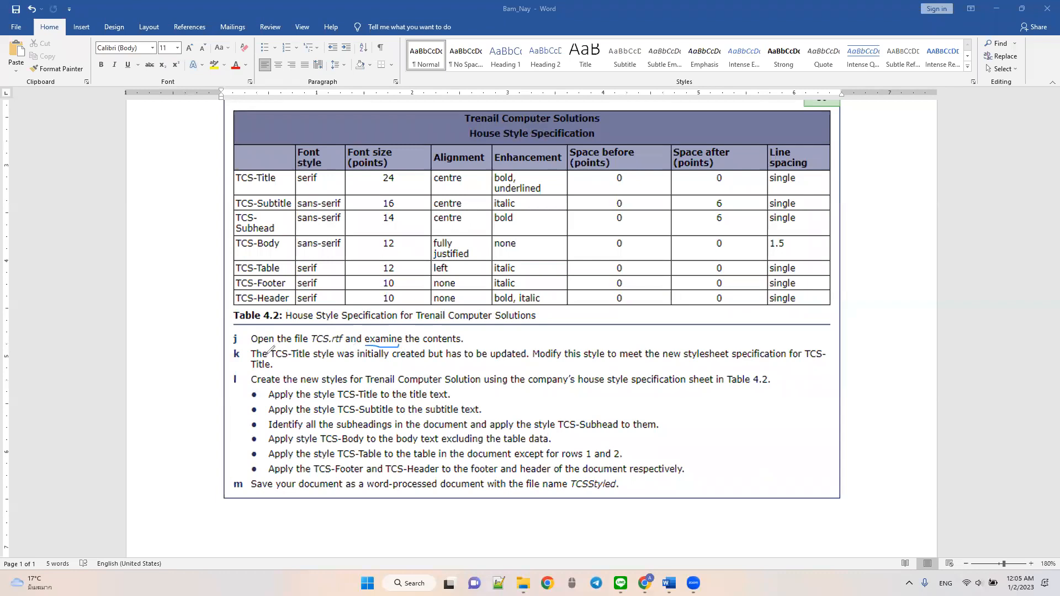
pyautogui.moveTo(272, 359); pyautogui.dragTo(426, 364)
pyautogui.moveTo(484, 363); pyautogui.dragTo(567, 363)
pyautogui.moveTo(672, 364); pyautogui.dragTo(819, 363)
pyautogui.moveTo(866, 304)
pyautogui.mouseDown()
pyautogui.moveTo(153, 274)
pyautogui.moveTo(210, 135)
pyautogui.moveTo(588, 106)
pyautogui.mouseUp()
pyautogui.moveTo(731, 129)
pyautogui.mouseDown()
pyautogui.moveTo(864, 267)
pyautogui.moveTo(863, 303)
pyautogui.mouseUp()
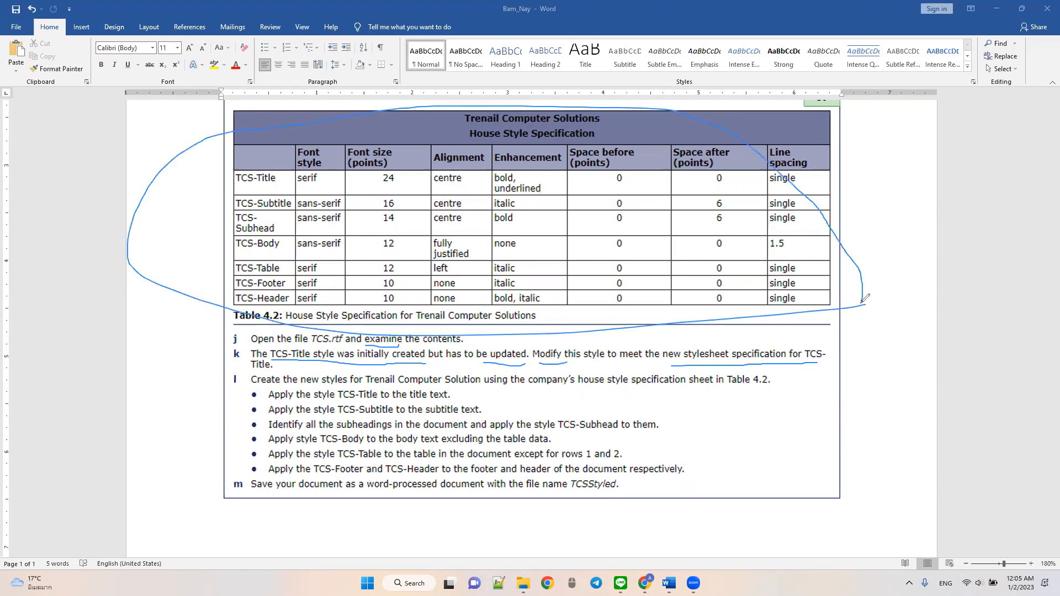
pyautogui.moveTo(897, 237)
pyautogui.mouseDown()
pyautogui.moveTo(849, 259)
pyautogui.moveTo(871, 268)
pyautogui.moveTo(856, 239)
pyautogui.mouseUp()
pyautogui.click(736, 100)
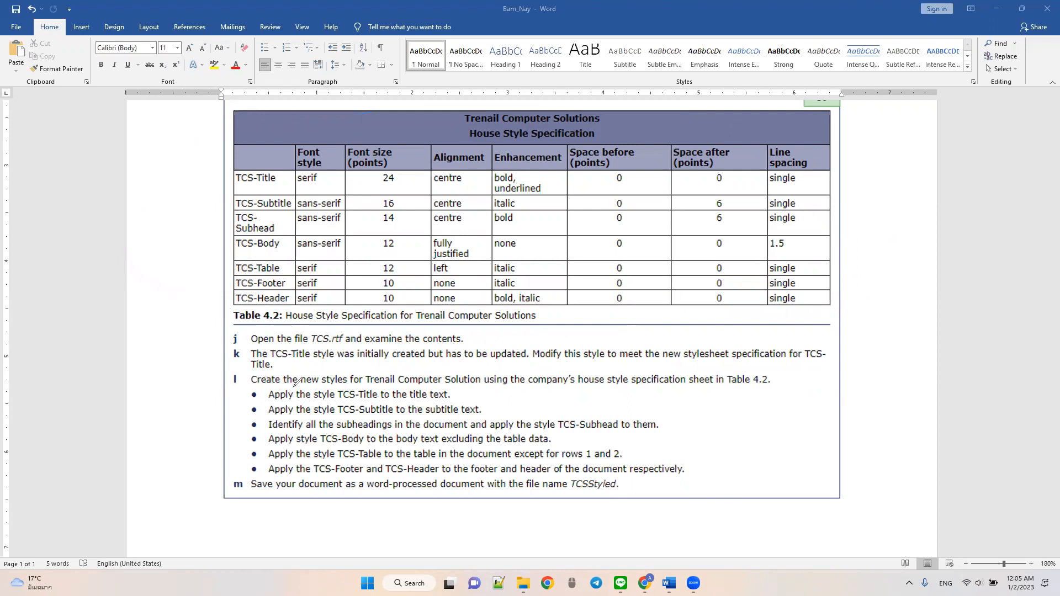
# - Review instruction l in the brief, noting which TCS style applies to each part of the document
pyautogui.moveTo(366, 386); pyautogui.dragTo(450, 386)
pyautogui.moveTo(696, 388)
pyautogui.mouseDown()
pyautogui.moveTo(771, 387)
pyautogui.moveTo(756, 370)
pyautogui.moveTo(780, 375)
pyautogui.moveTo(774, 389)
pyautogui.mouseUp()
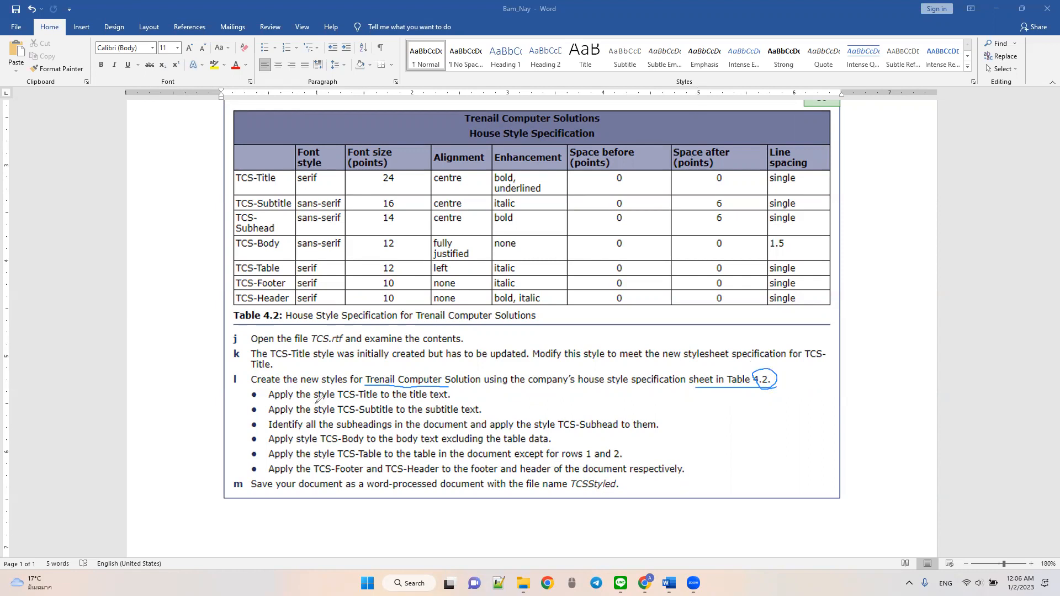
pyautogui.moveTo(338, 401)
pyautogui.mouseDown()
pyautogui.moveTo(378, 400)
pyautogui.moveTo(393, 414)
pyautogui.mouseUp()
pyautogui.moveTo(559, 433); pyautogui.dragTo(626, 432)
pyautogui.moveTo(321, 444)
pyautogui.mouseDown()
pyautogui.moveTo(380, 443)
pyautogui.moveTo(390, 459)
pyautogui.mouseUp()
pyautogui.moveTo(321, 476); pyautogui.dragTo(441, 476)
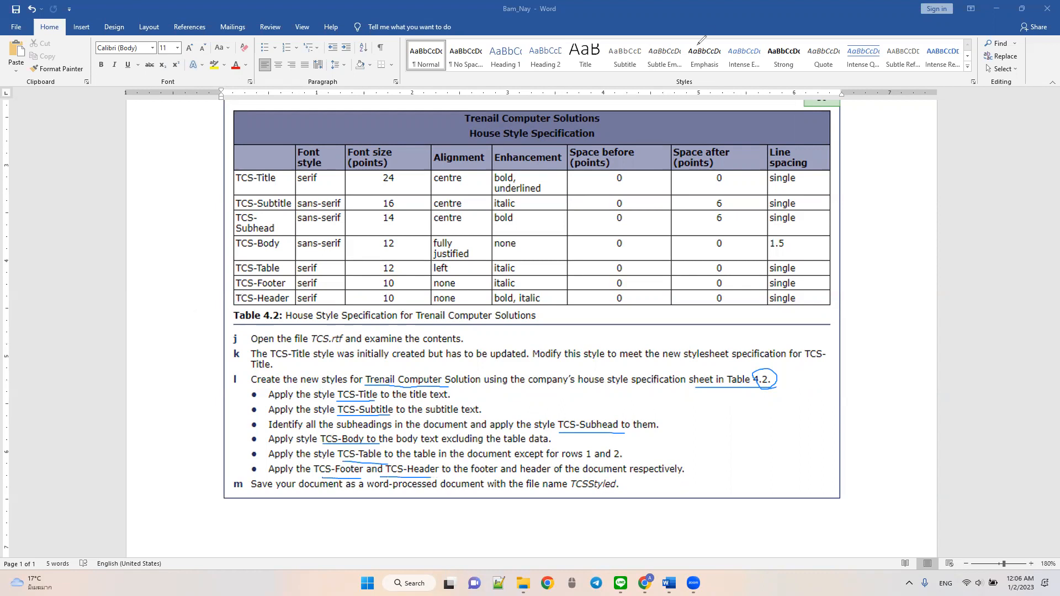
pyautogui.click(699, 102)
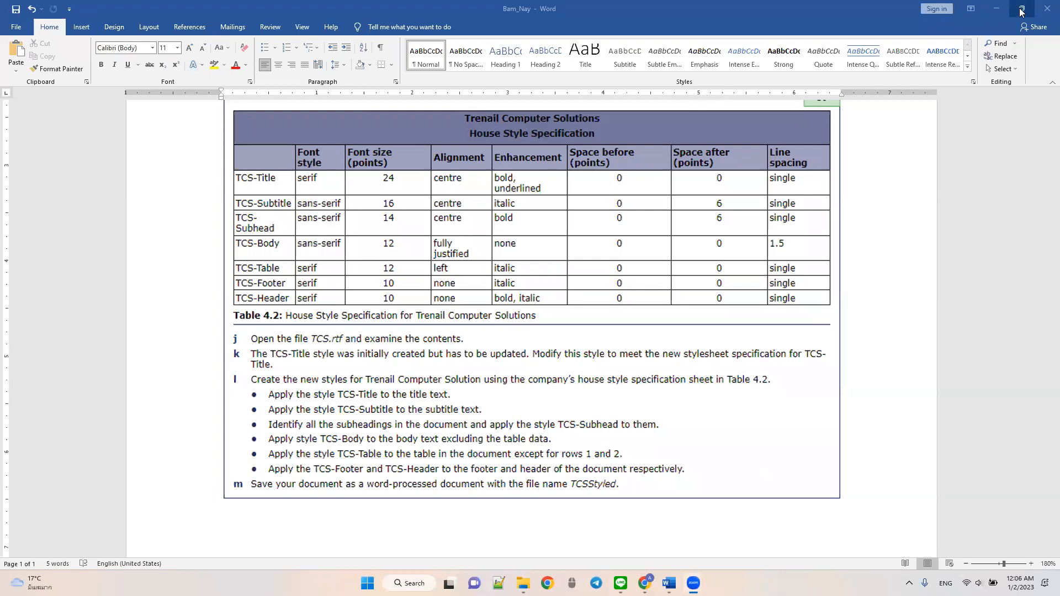
# - Arrange the task brief and the TCS document side by side, with the brief on the left half of the screen
pyautogui.moveTo(1021, 12)
pyautogui.click(883, 50)
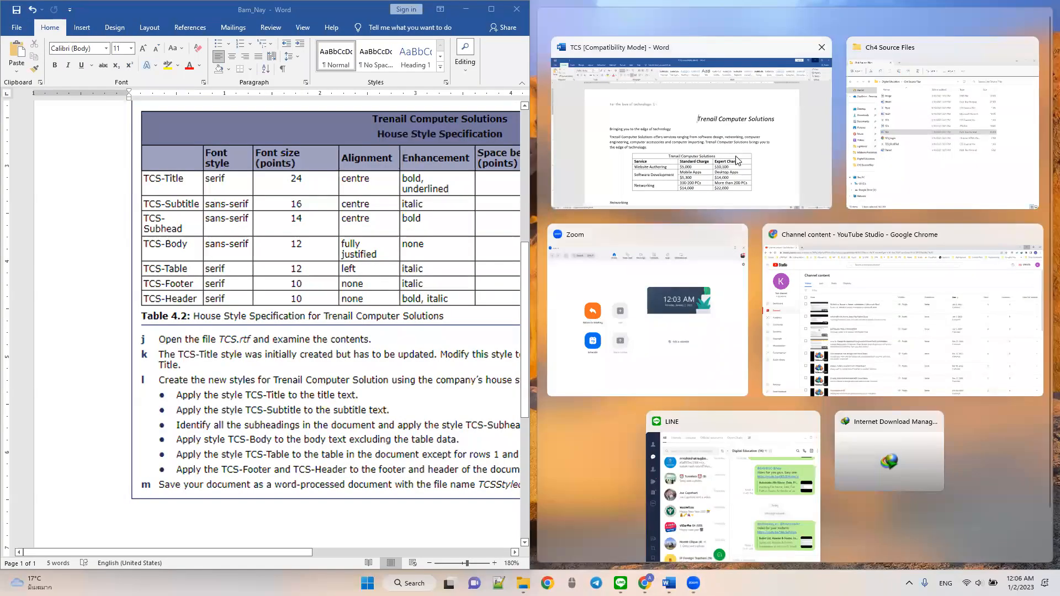
pyautogui.click(738, 158)
# - Set the TCS document's zoom to 120% so its full page width fits the window
pyautogui.click(959, 564)
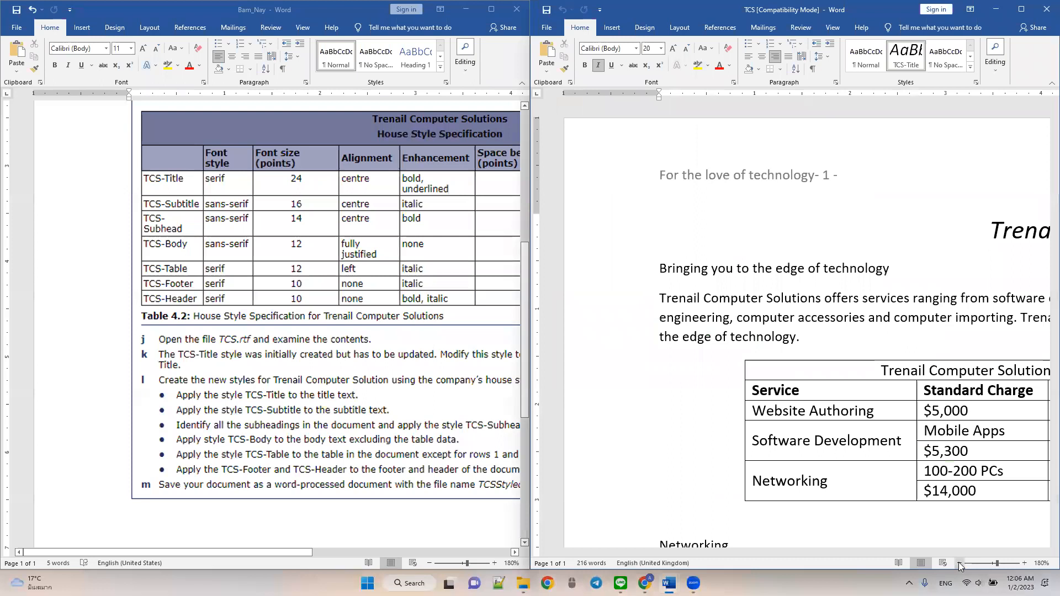
pyautogui.click(959, 564)
pyautogui.click(960, 564)
pyautogui.click(959, 564)
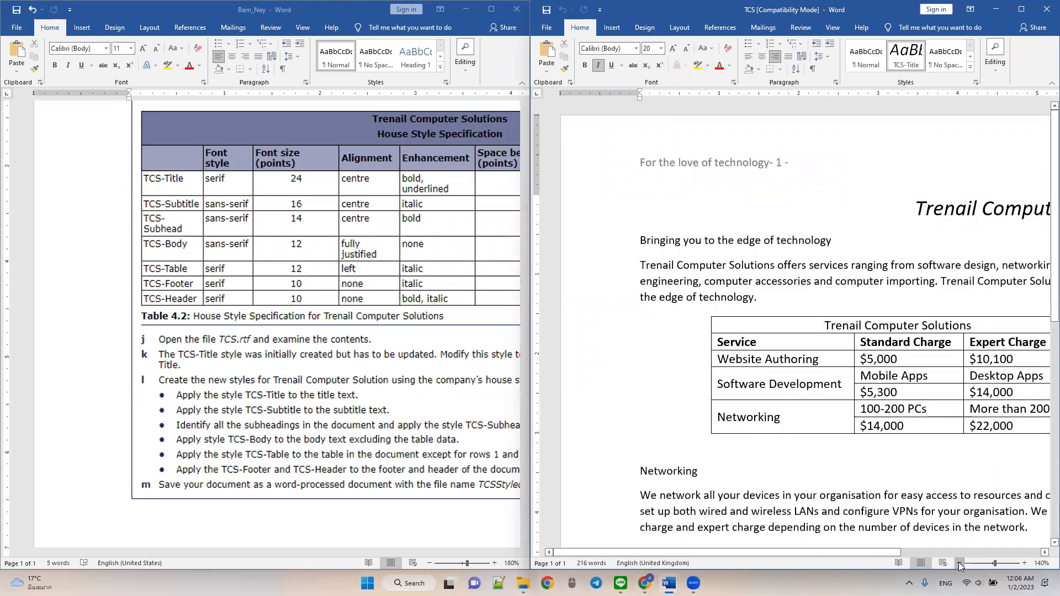
pyautogui.click(960, 564)
pyautogui.click(960, 564)
pyautogui.click(959, 564)
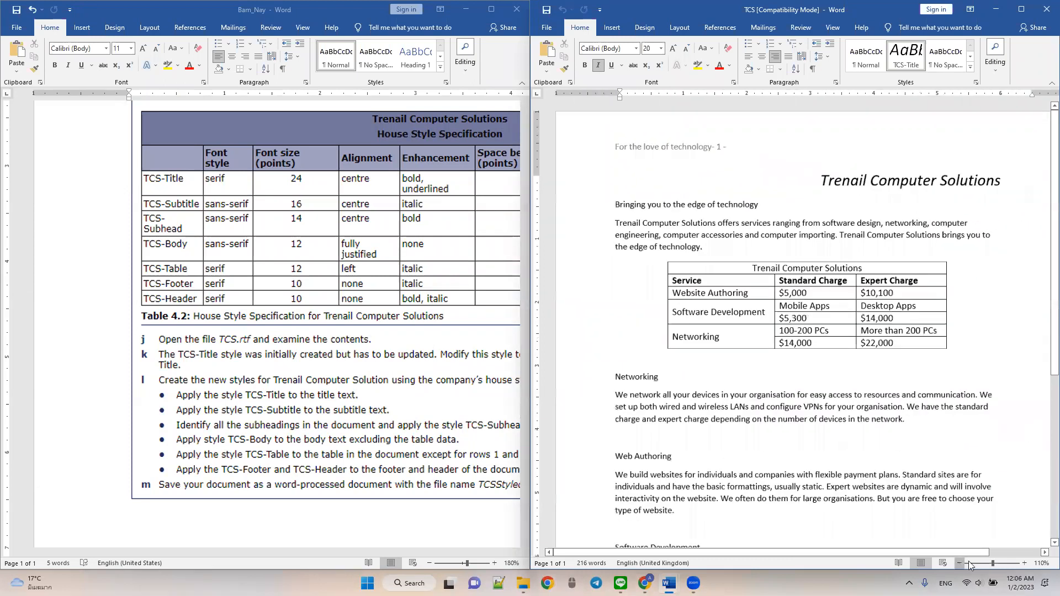
pyautogui.click(1025, 564)
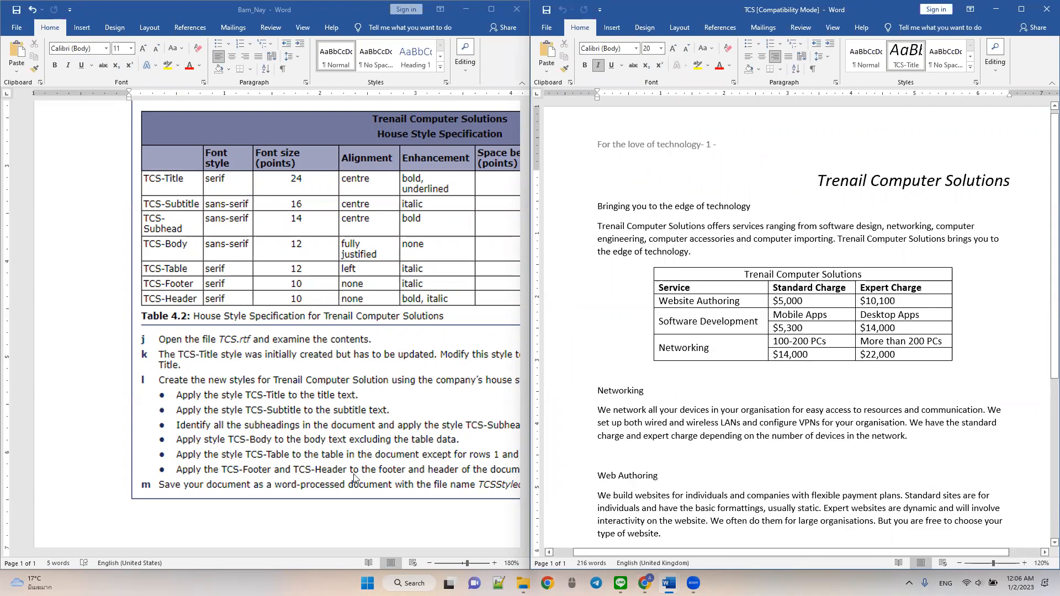
# - Set the task brief's zoom to 120% and bring its style table and all instructions into view
pyautogui.click(341, 512)
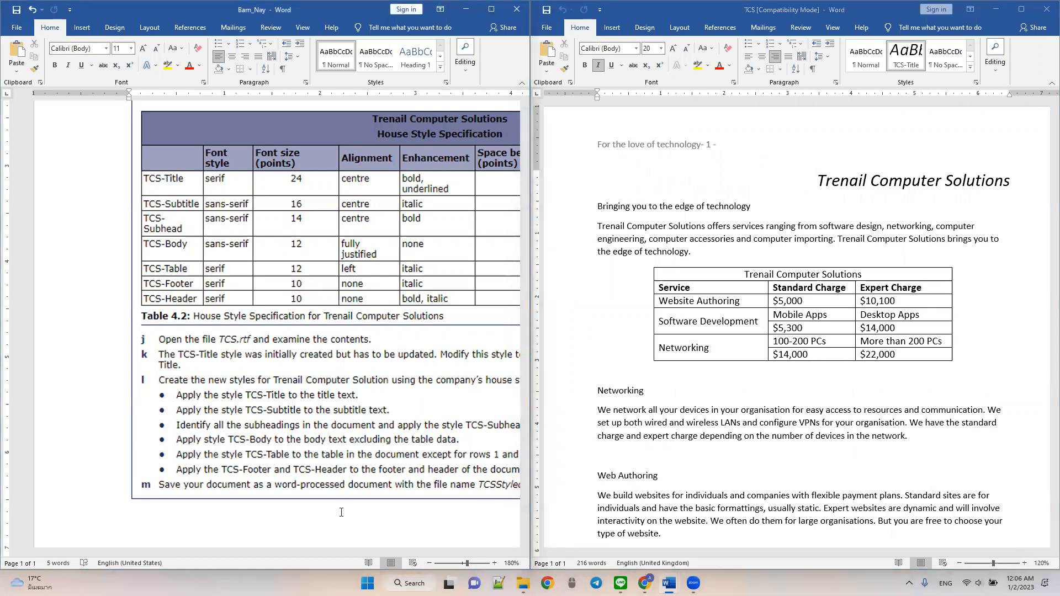
pyautogui.click(429, 563)
pyautogui.click(429, 563)
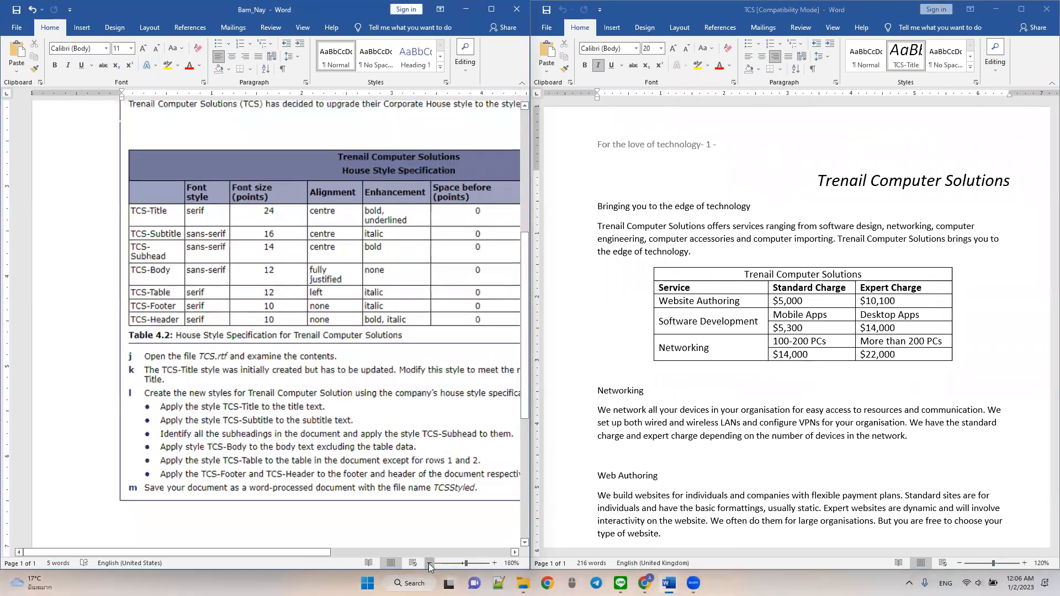
pyautogui.click(429, 564)
pyautogui.click(429, 563)
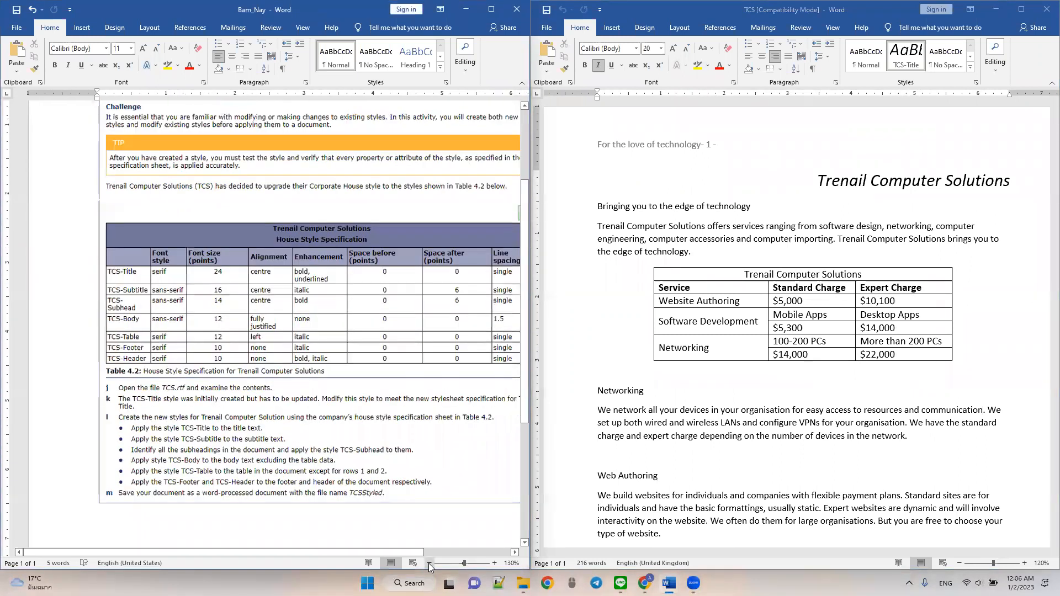
pyautogui.click(429, 564)
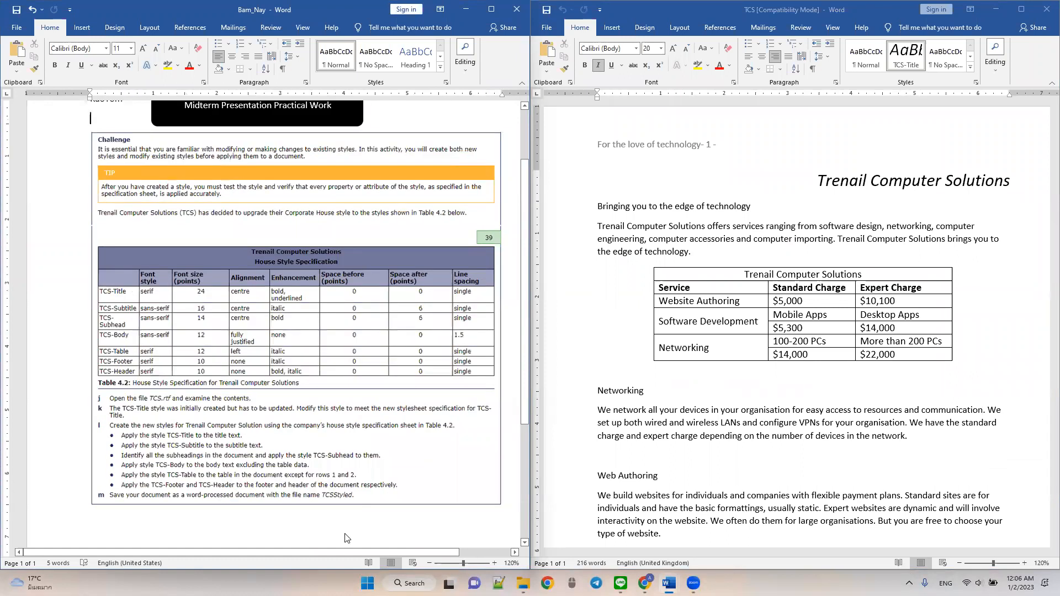
pyautogui.scroll(-1, 345, 538)
pyautogui.scroll(-1, 552, 409)
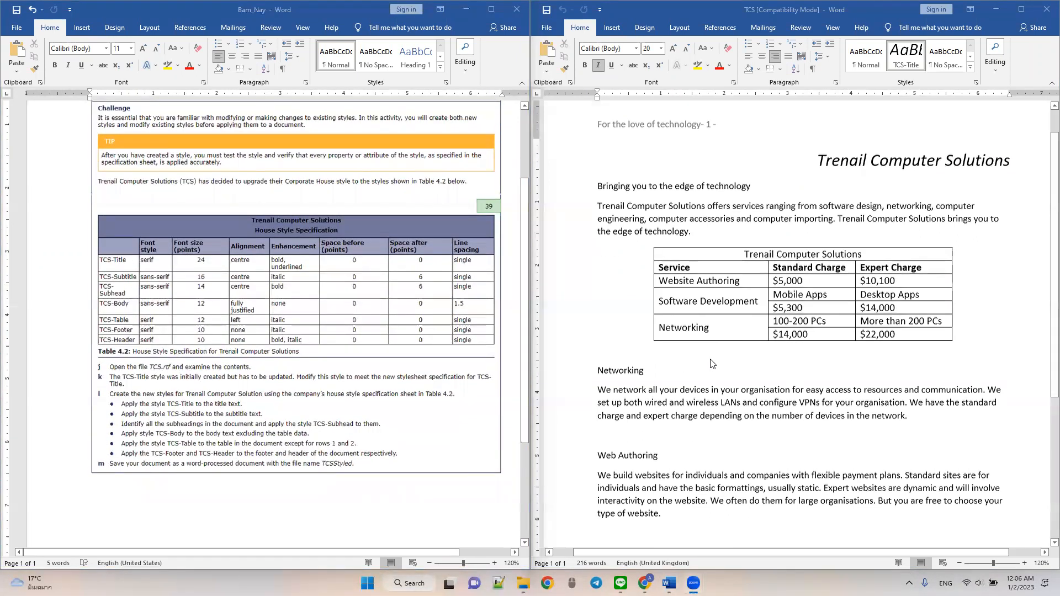
pyautogui.scroll(1, 503, 404)
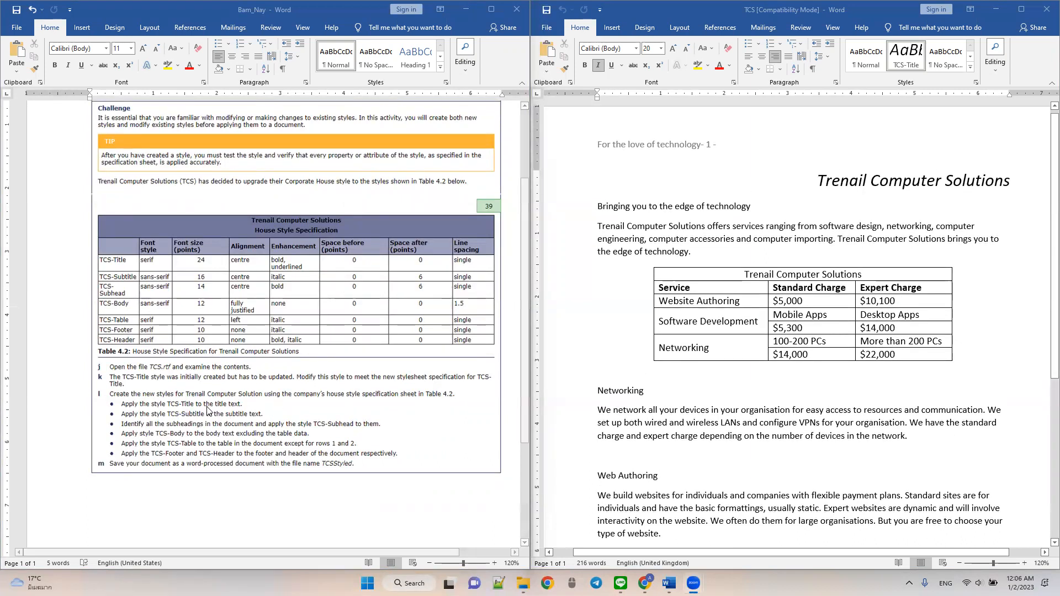
# - Set the Trenail Computer Solutions title in the Serif font at 24 pt and centre it
pyautogui.moveTo(813, 183); pyautogui.dragTo(1021, 182)
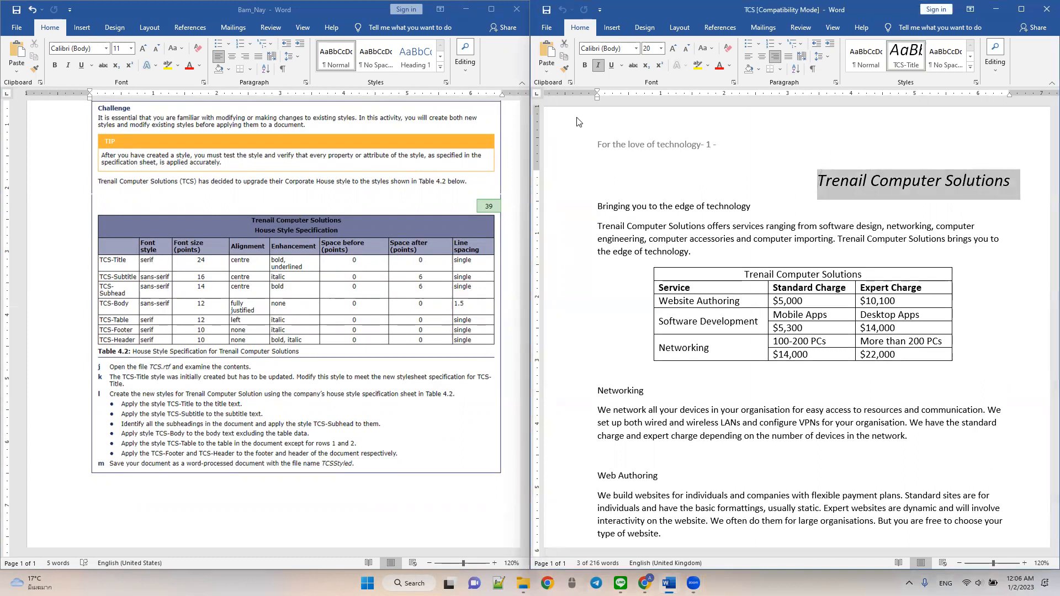
pyautogui.click(610, 49)
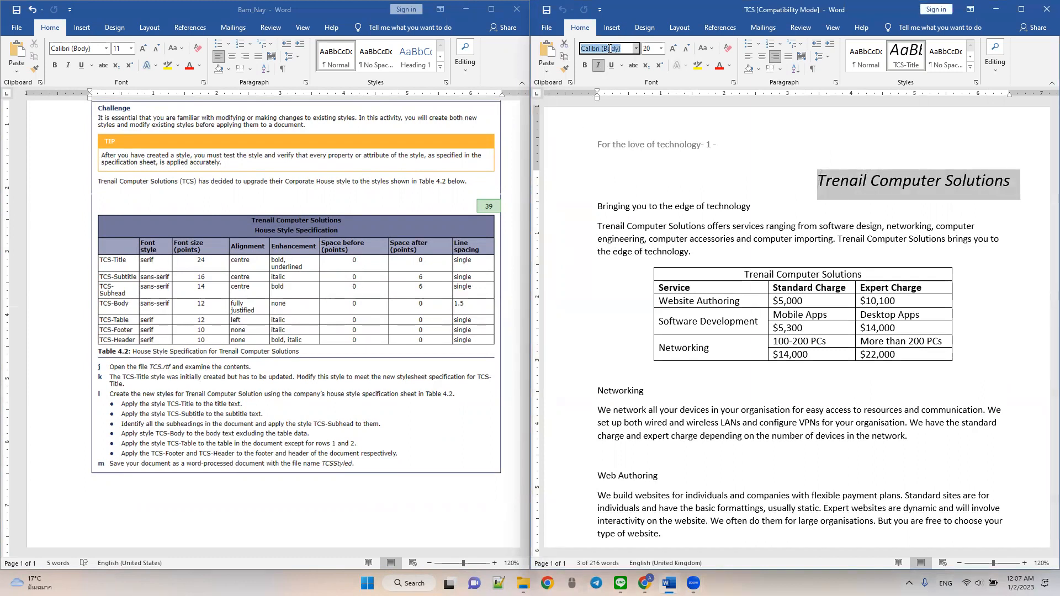
pyautogui.write('Ser')
pyautogui.press('Return')
pyautogui.click(650, 51)
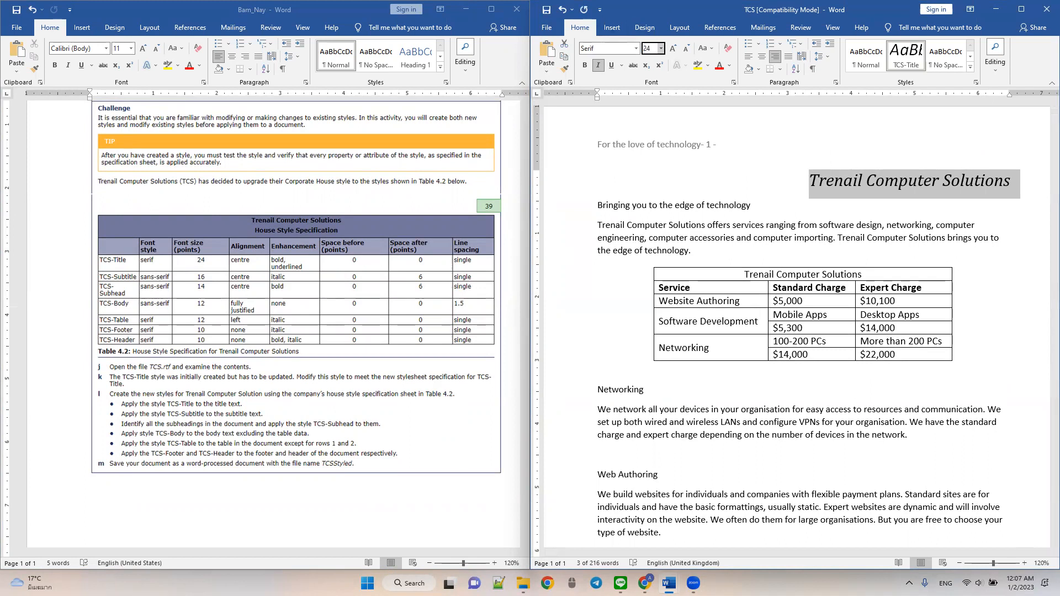
pyautogui.write('24')
pyautogui.press('Return')
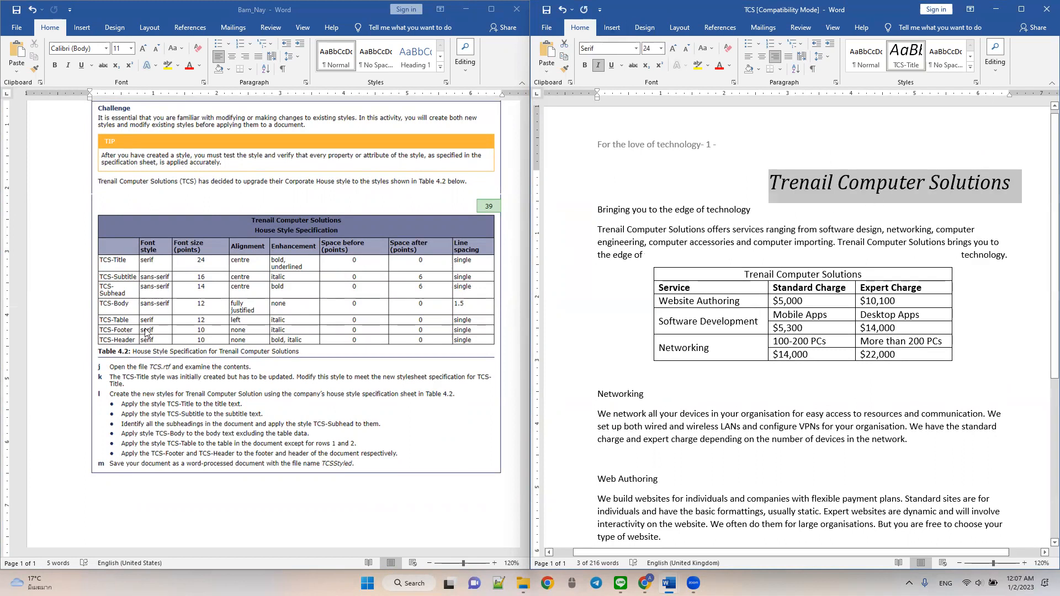
pyautogui.click(764, 57)
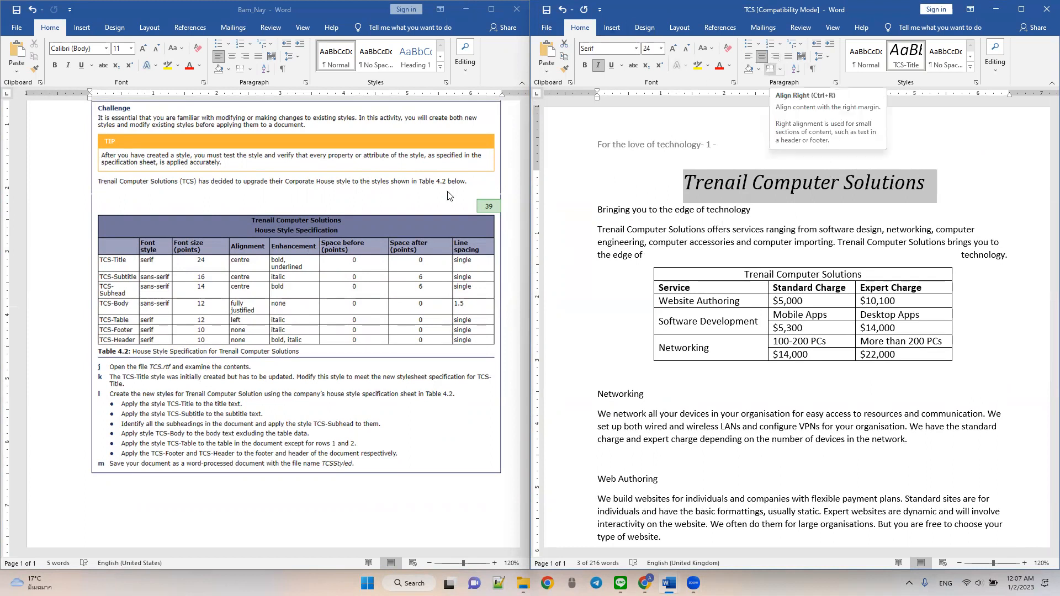
# - Make the document title bold and underlined, and remove its italic formatting
pyautogui.click(755, 182)
pyautogui.moveTo(684, 182); pyautogui.dragTo(937, 186)
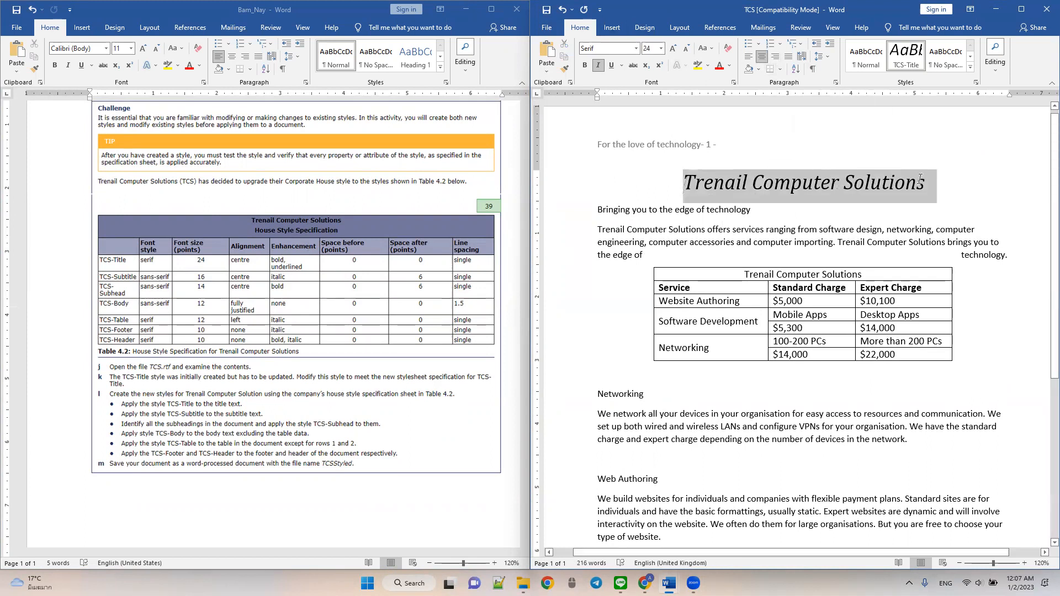
pyautogui.click(584, 66)
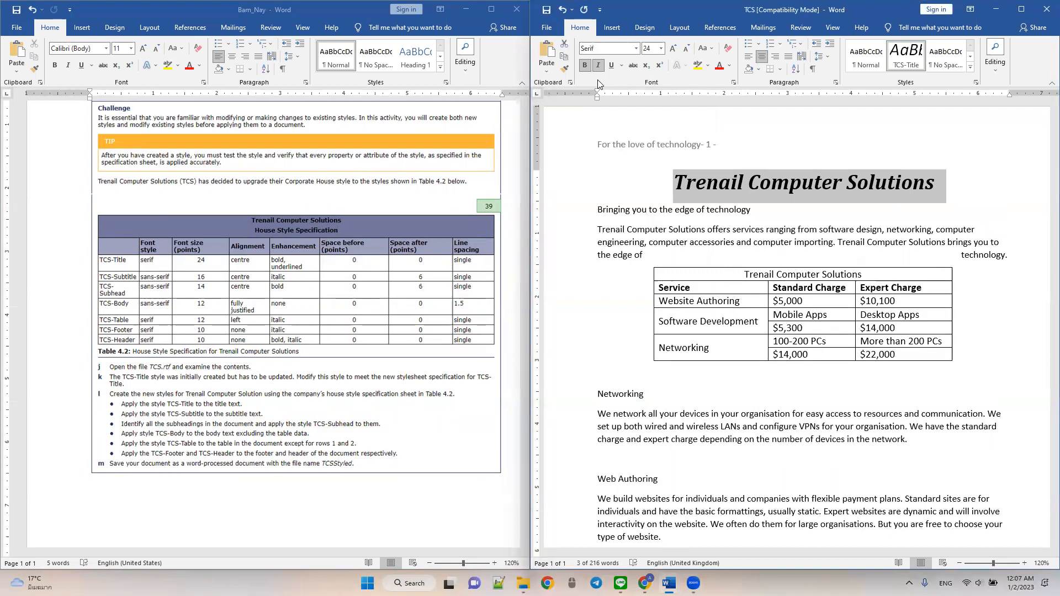
pyautogui.click(598, 65)
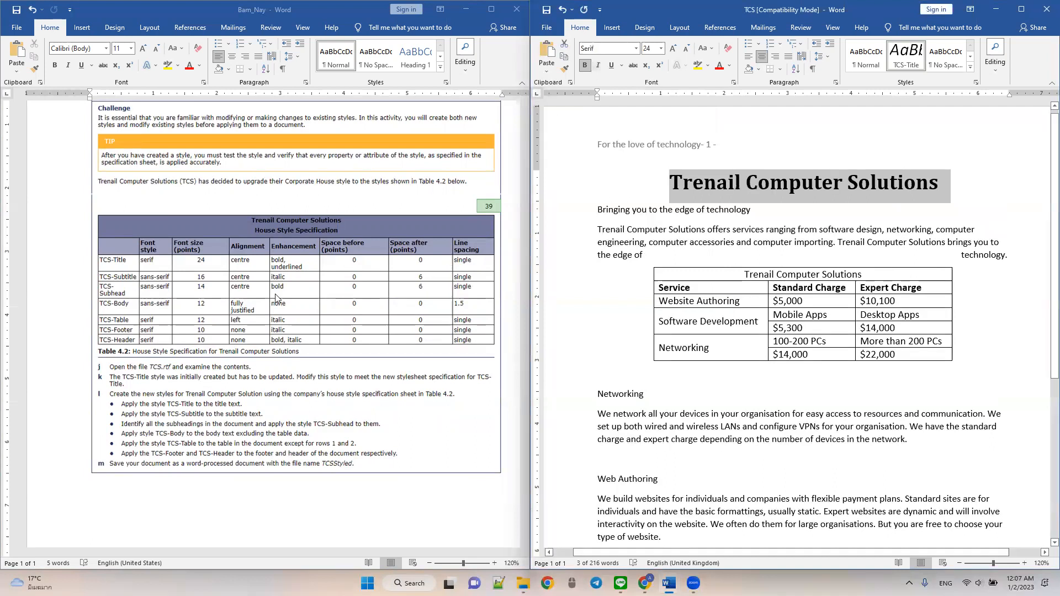
pyautogui.click(612, 65)
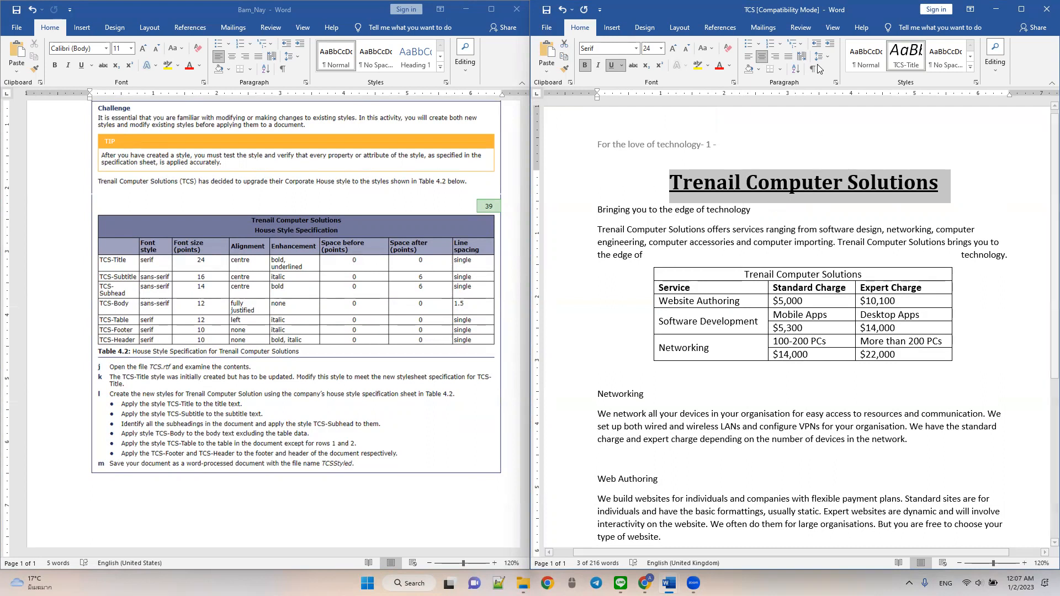
# - Set the title paragraph's spacing after to 0 pt and its line spacing to Single
pyautogui.click(829, 56)
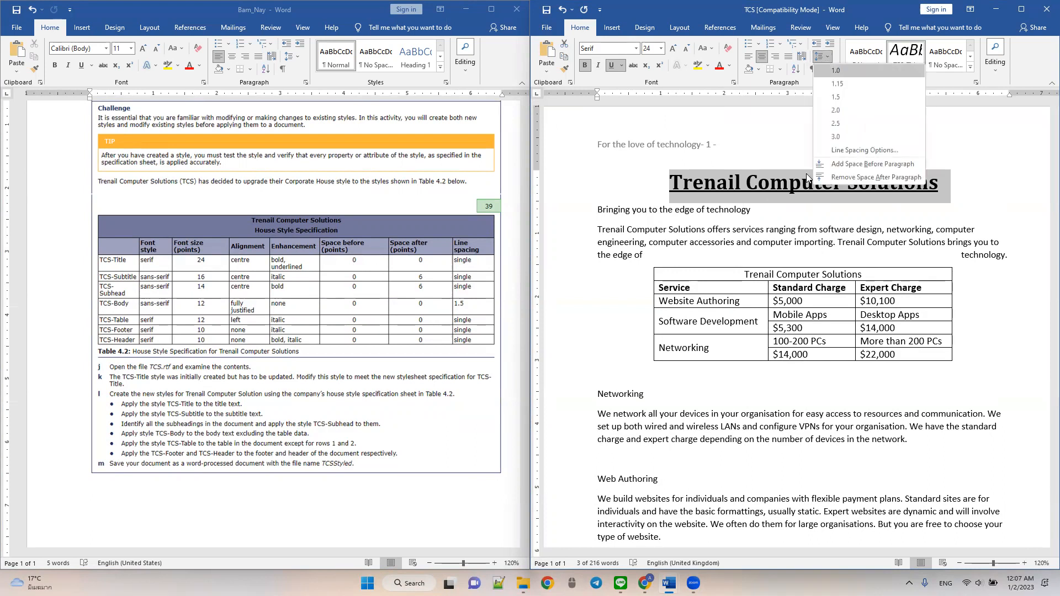
pyautogui.click(894, 151)
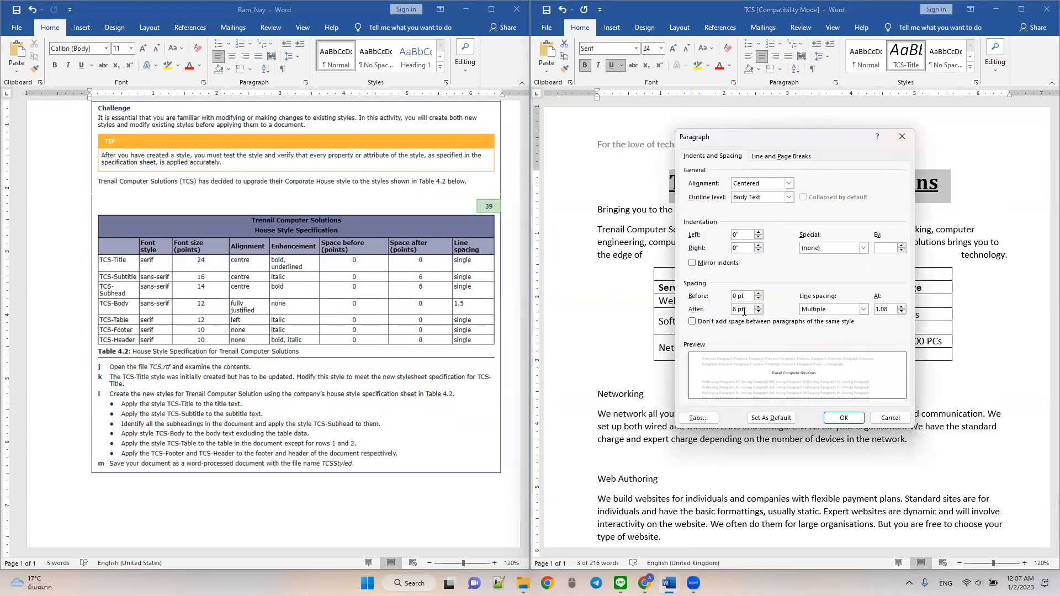
pyautogui.click(758, 313)
pyautogui.click(759, 314)
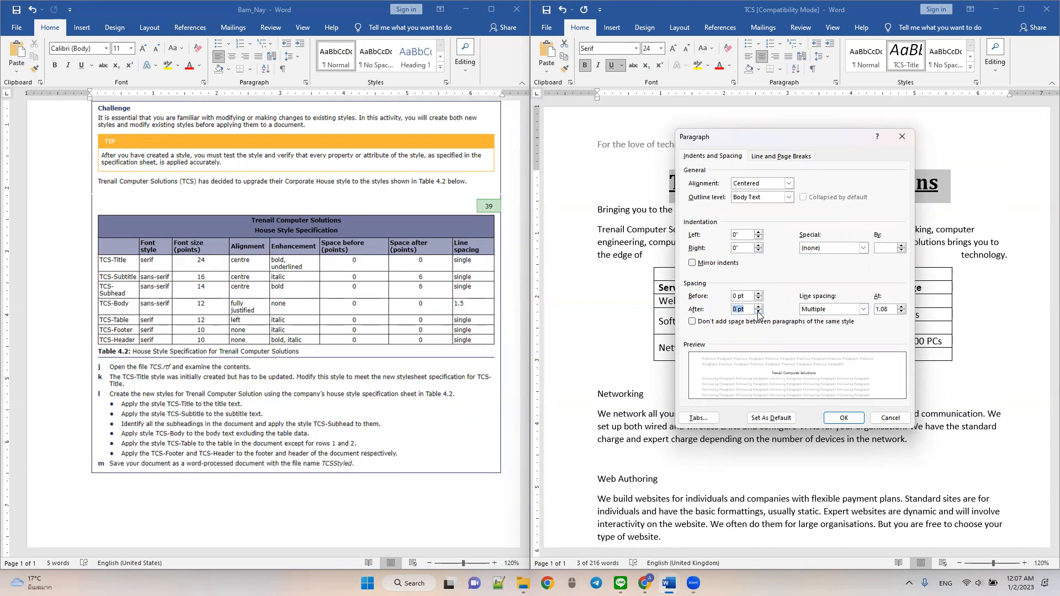
pyautogui.click(829, 311)
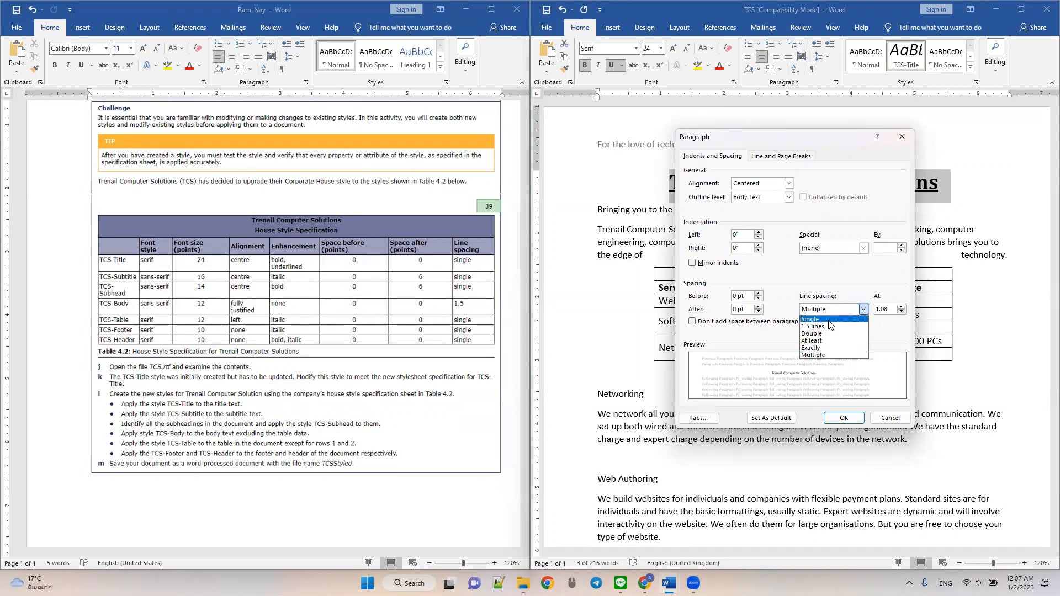
pyautogui.click(828, 321)
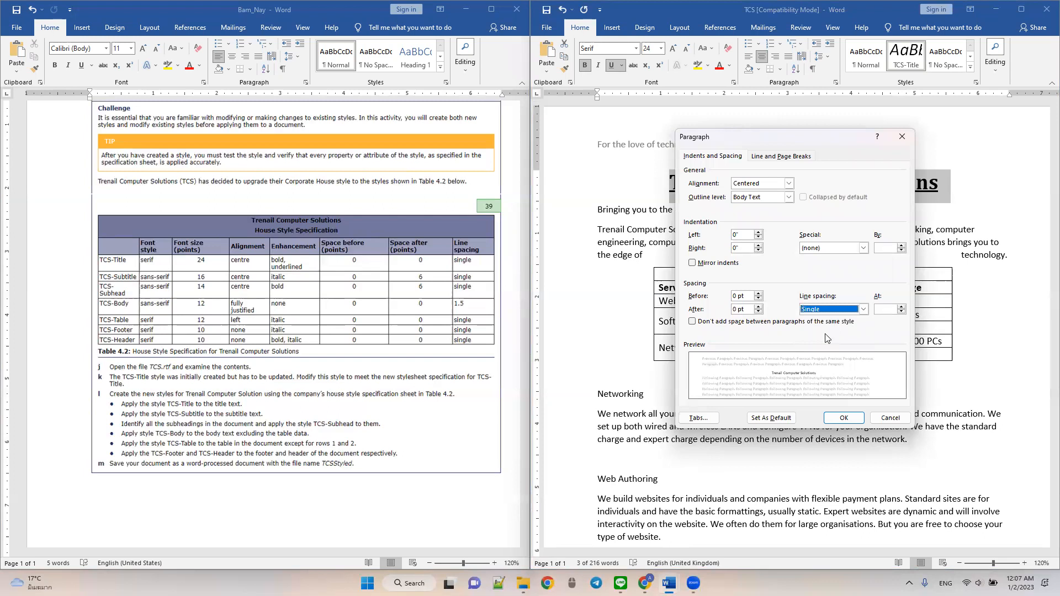
pyautogui.click(845, 418)
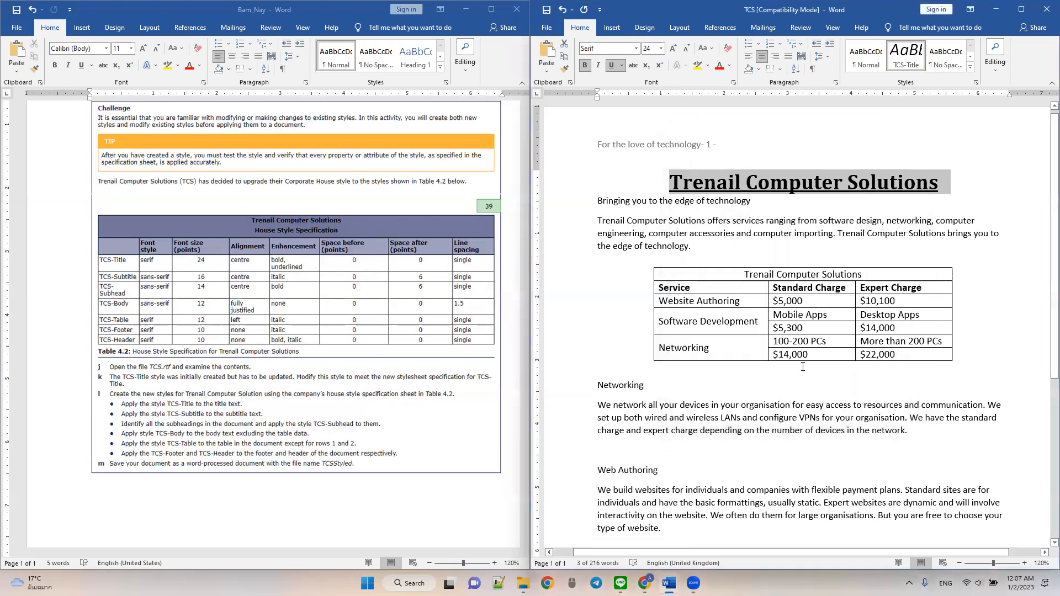
pyautogui.click(783, 209)
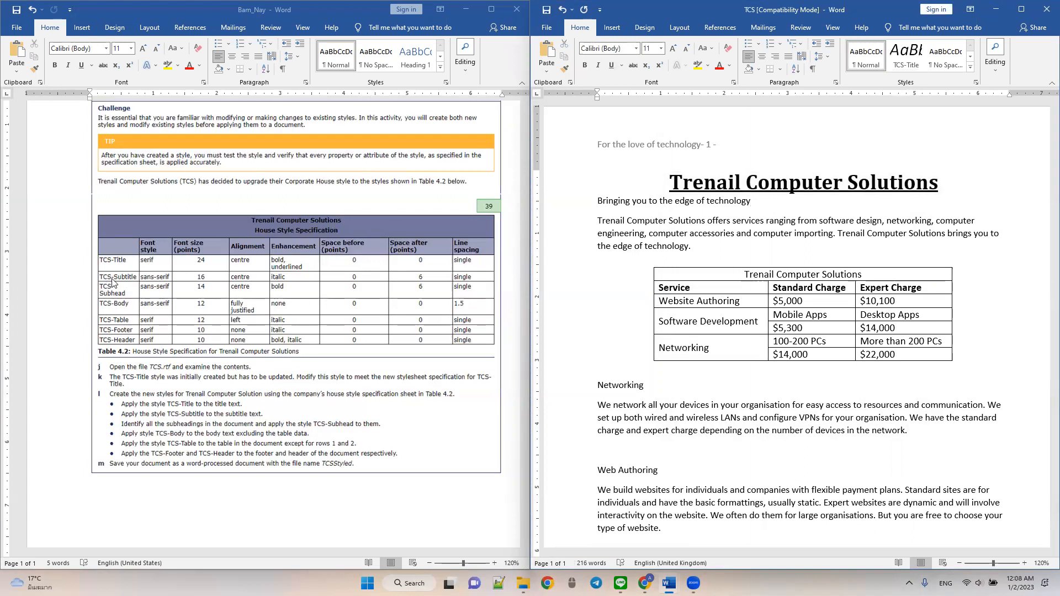
# - Format the subtitle "Bringing you to the edge of technology" in Sans Serif Collection, 16 pt, centred and italic
pyautogui.moveTo(754, 201); pyautogui.dragTo(591, 206)
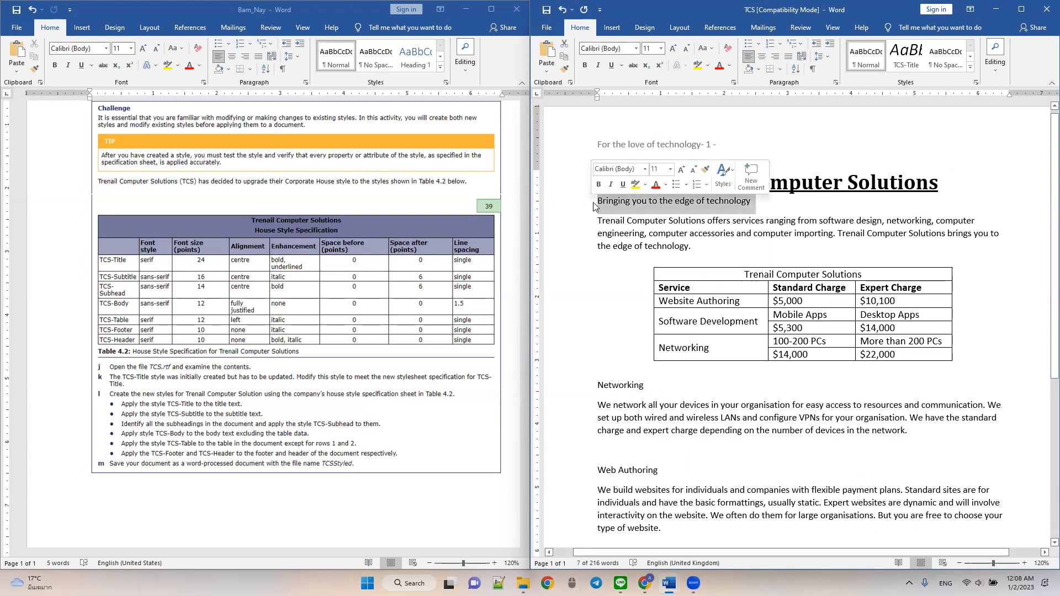
pyautogui.click(619, 49)
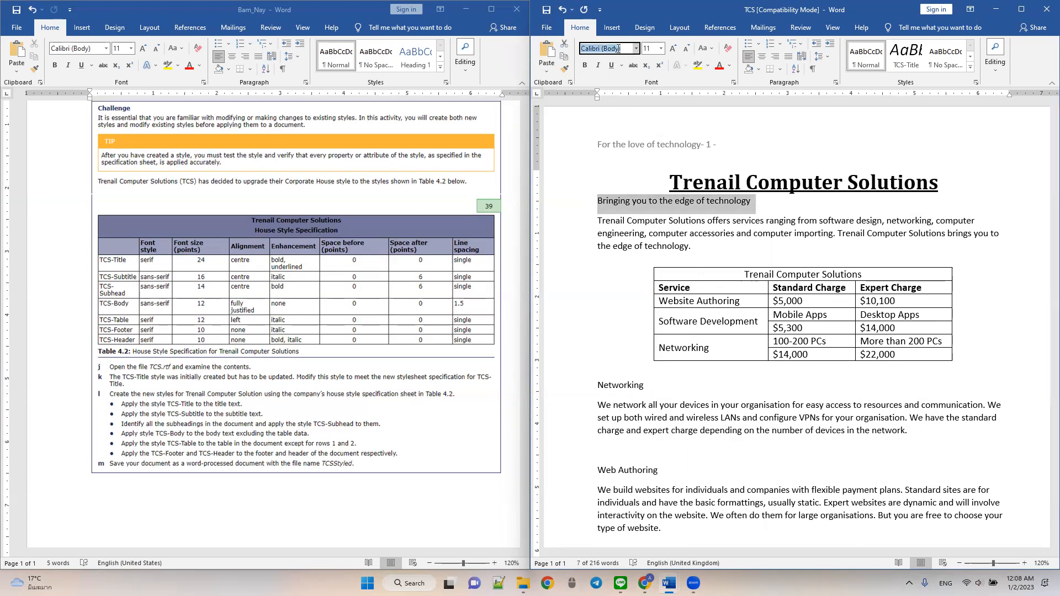
pyautogui.write('Sans Serif Collecti')
pyautogui.press('Return')
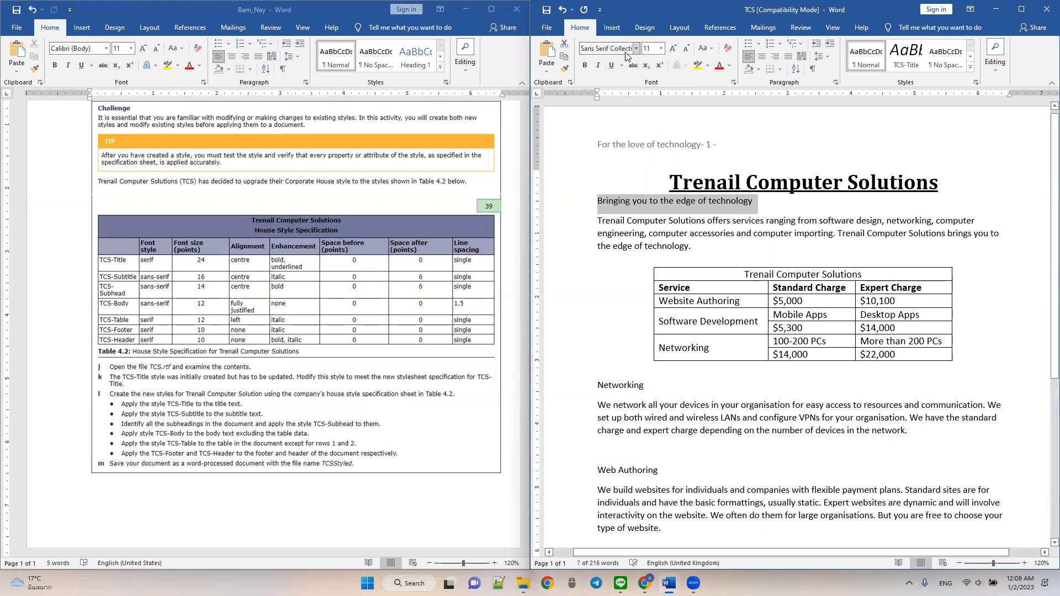
pyautogui.click(651, 49)
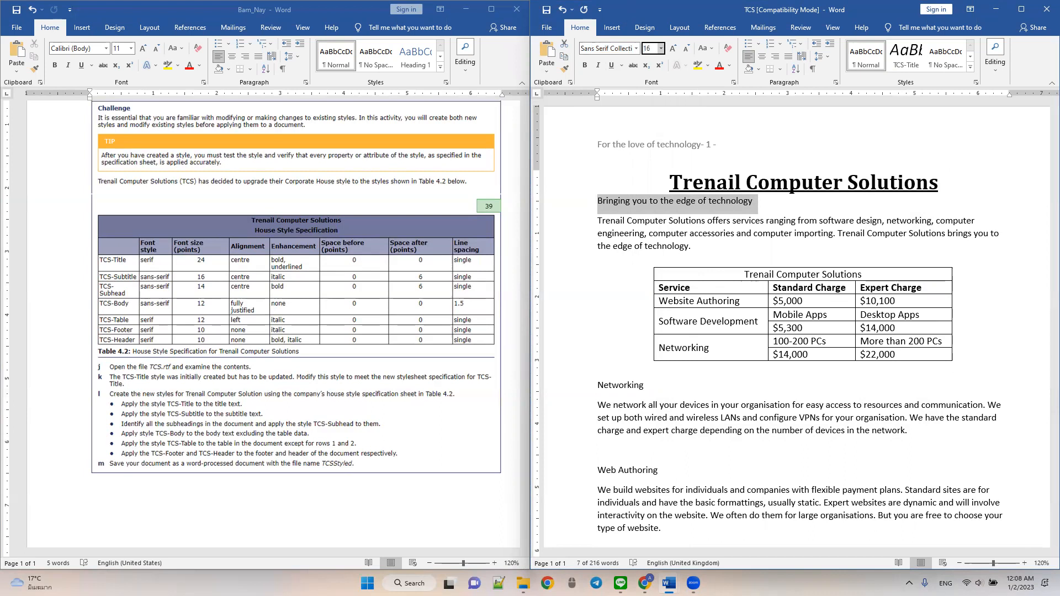
pyautogui.press('Return')
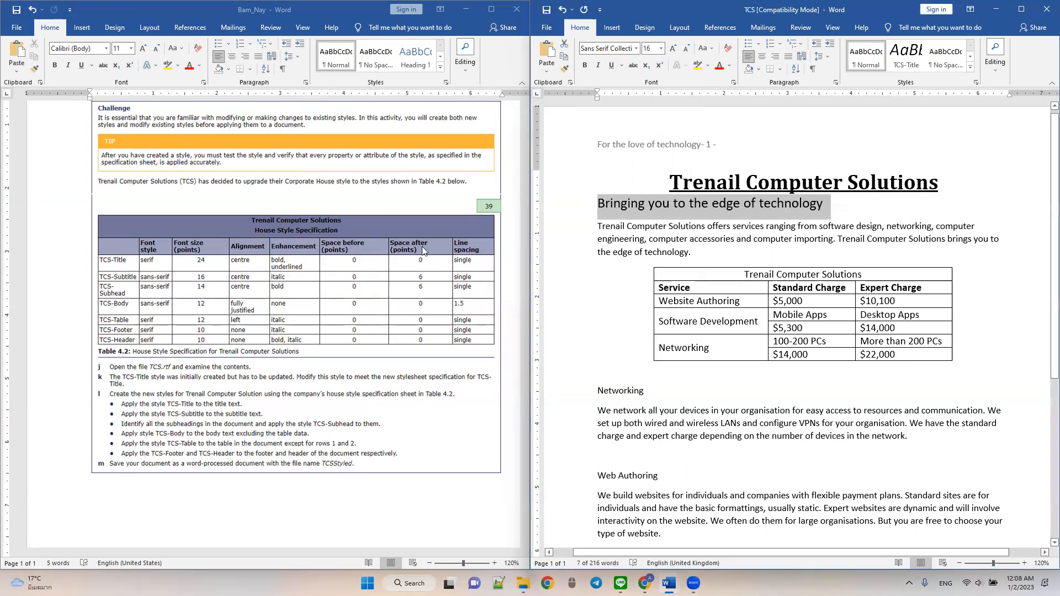
pyautogui.click(762, 58)
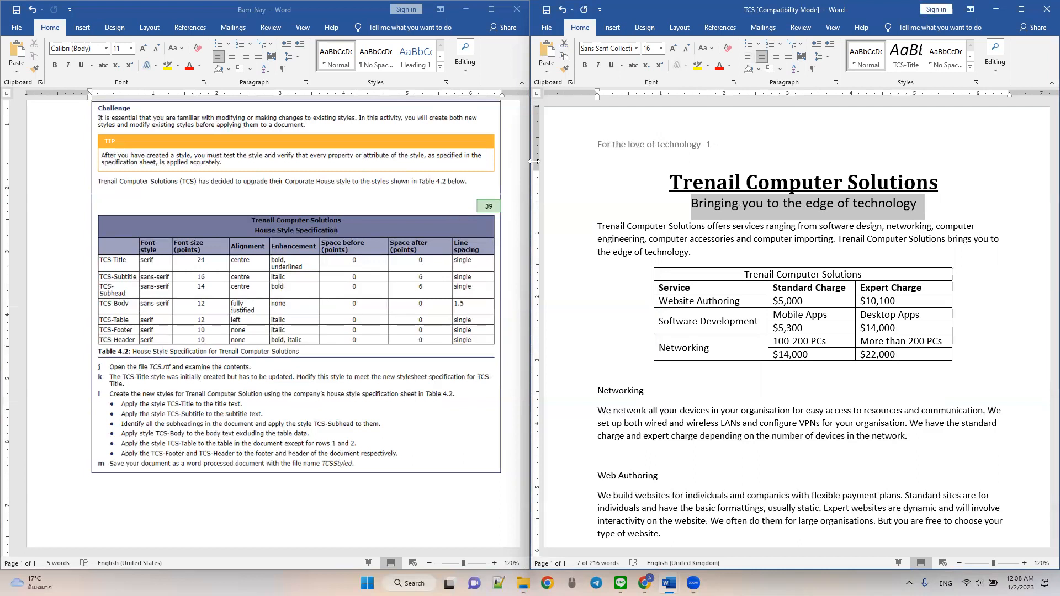
pyautogui.click(598, 65)
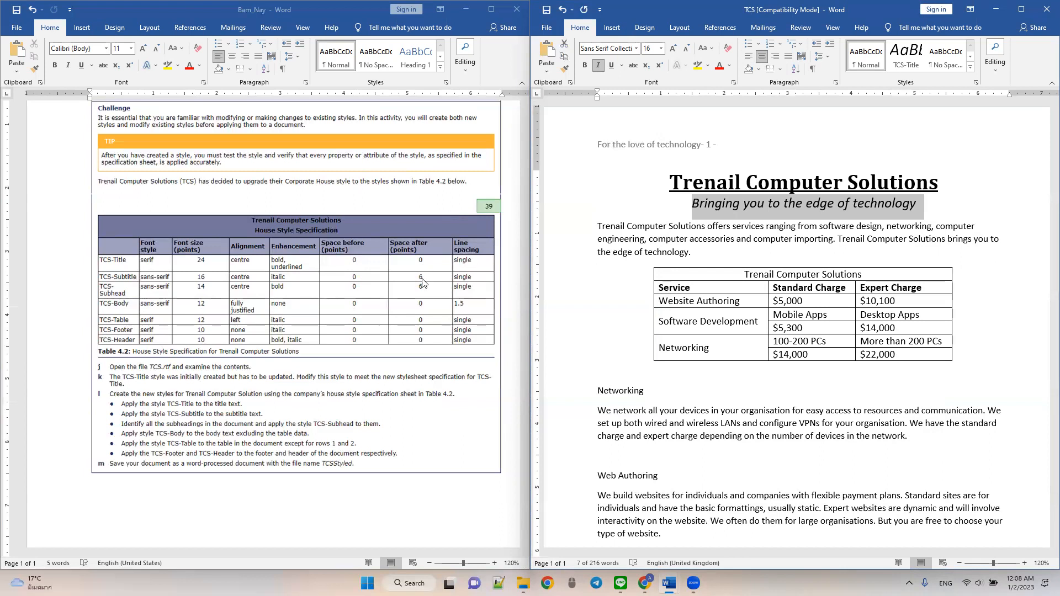
# - Set the subtitle paragraph's spacing after to 6 pt and its line spacing to Single
pyautogui.click(826, 57)
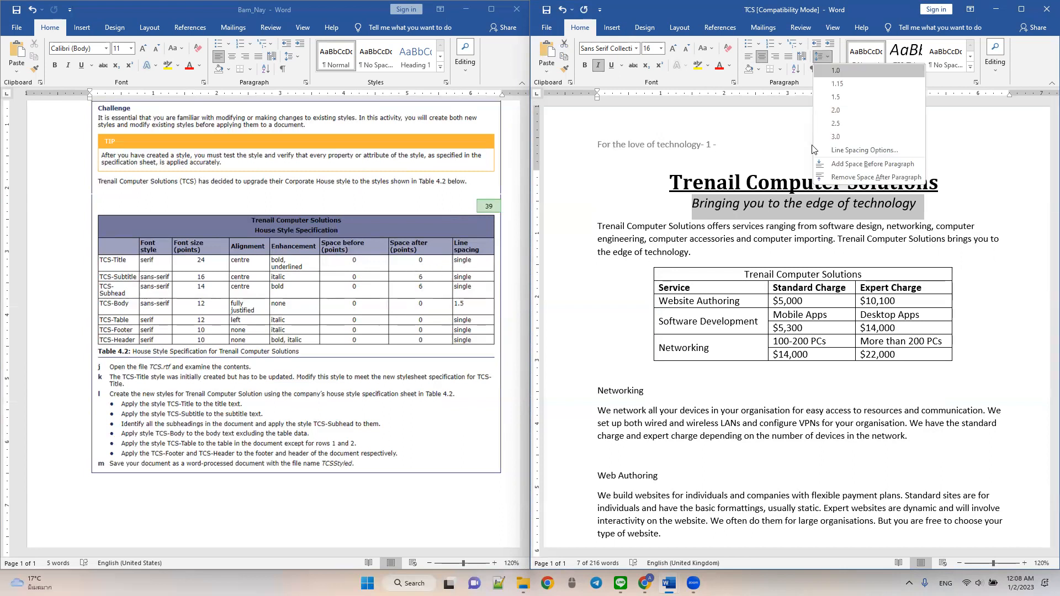
pyautogui.click(842, 150)
pyautogui.click(759, 312)
pyautogui.click(821, 313)
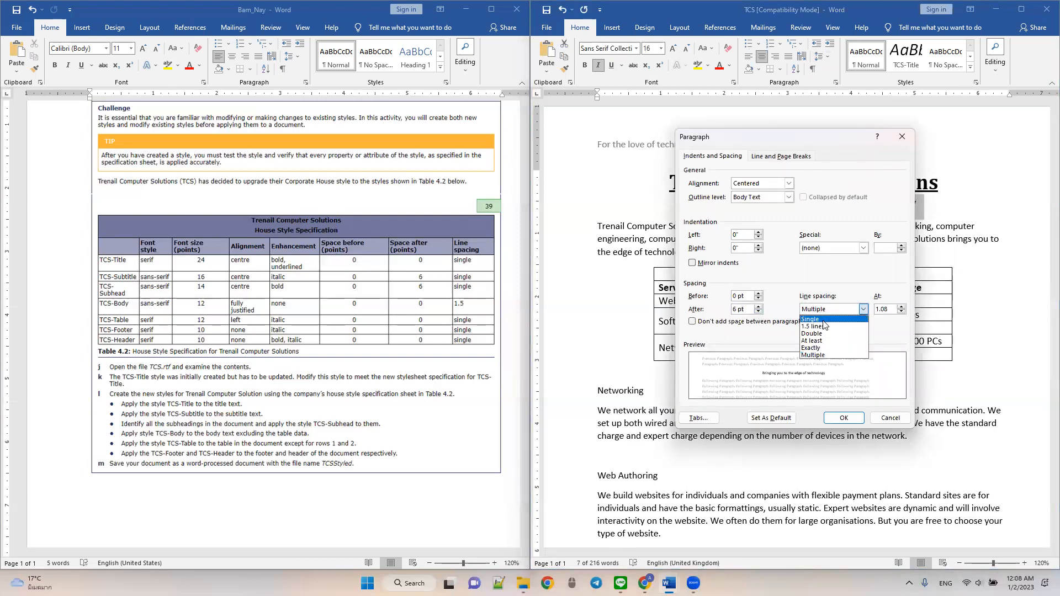
pyautogui.click(822, 320)
pyautogui.click(844, 420)
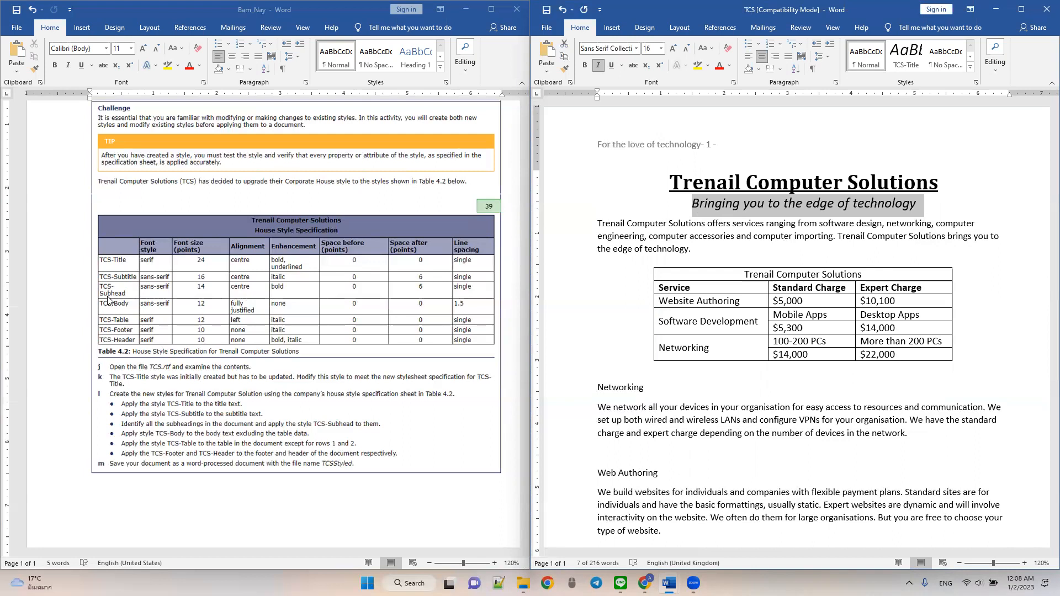
# - Set the subheadings Networking, Web Authoring and Software Development in the Sans Serif Collection font
pyautogui.tripleClick(613, 388)
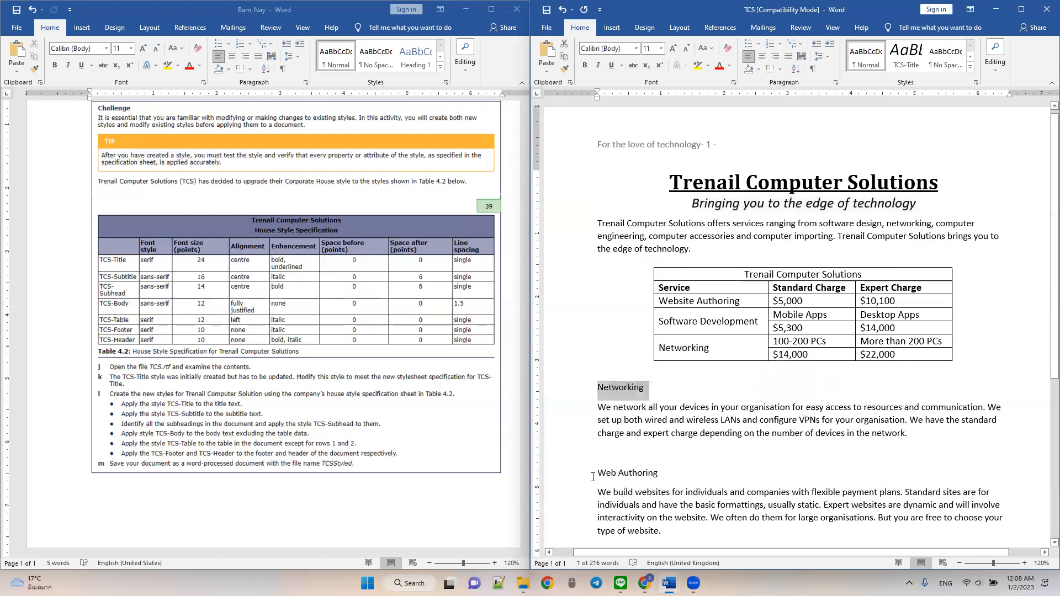
pyautogui.keyDown('ctrl'); pyautogui.click(638, 473); pyautogui.keyUp('ctrl')
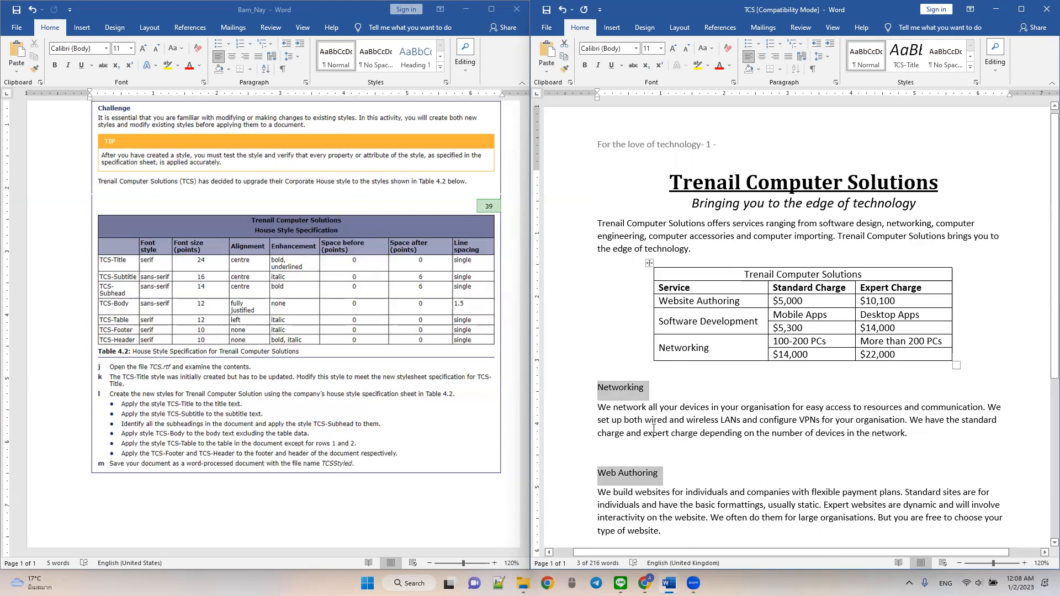
pyautogui.scroll(-3, 676, 422)
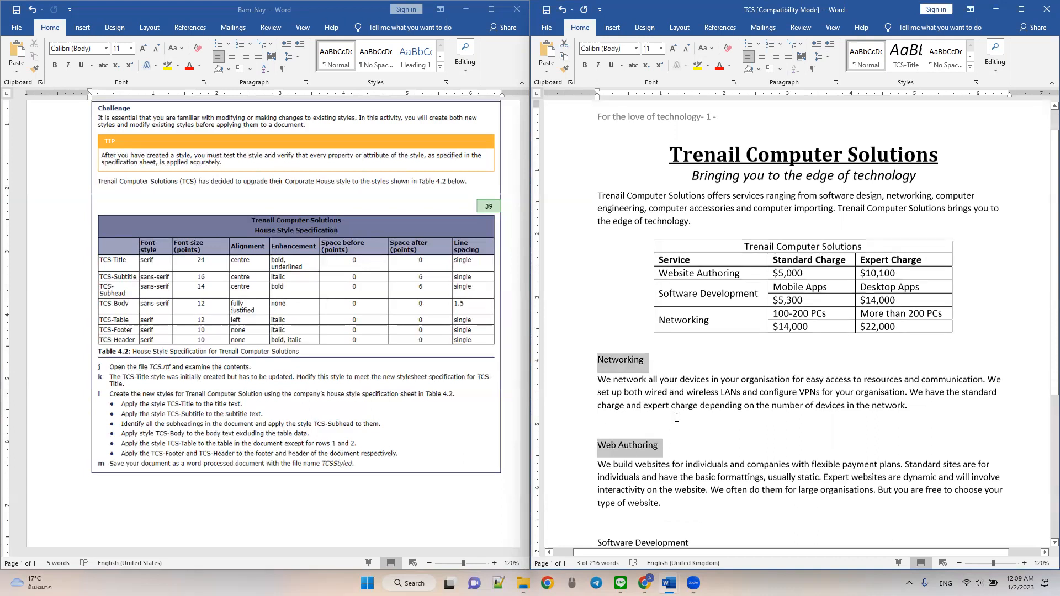
pyautogui.scroll(-3, 651, 305)
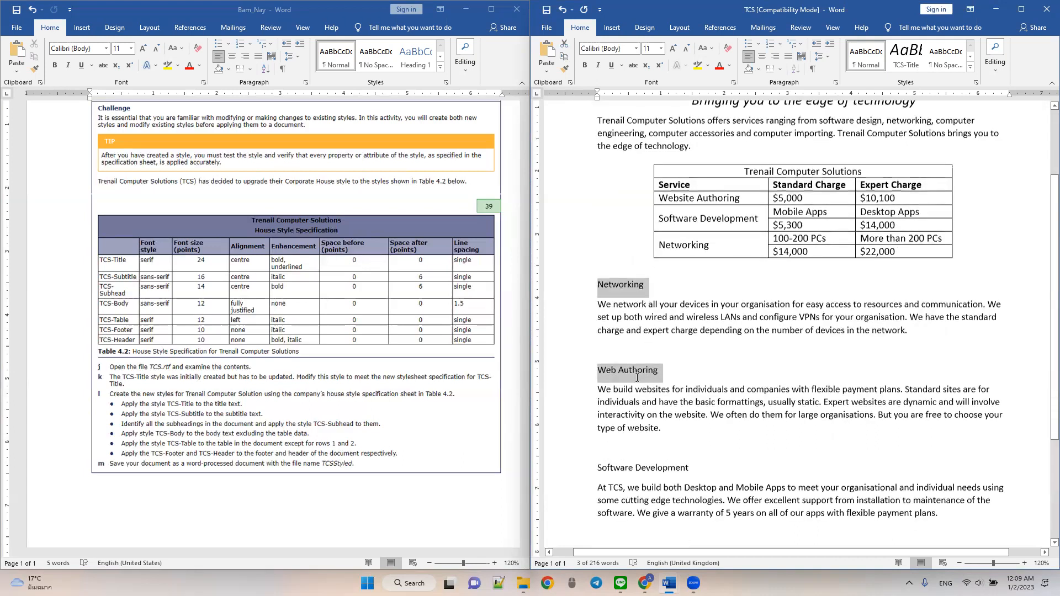
pyautogui.moveTo(598, 382); pyautogui.dragTo(676, 380)
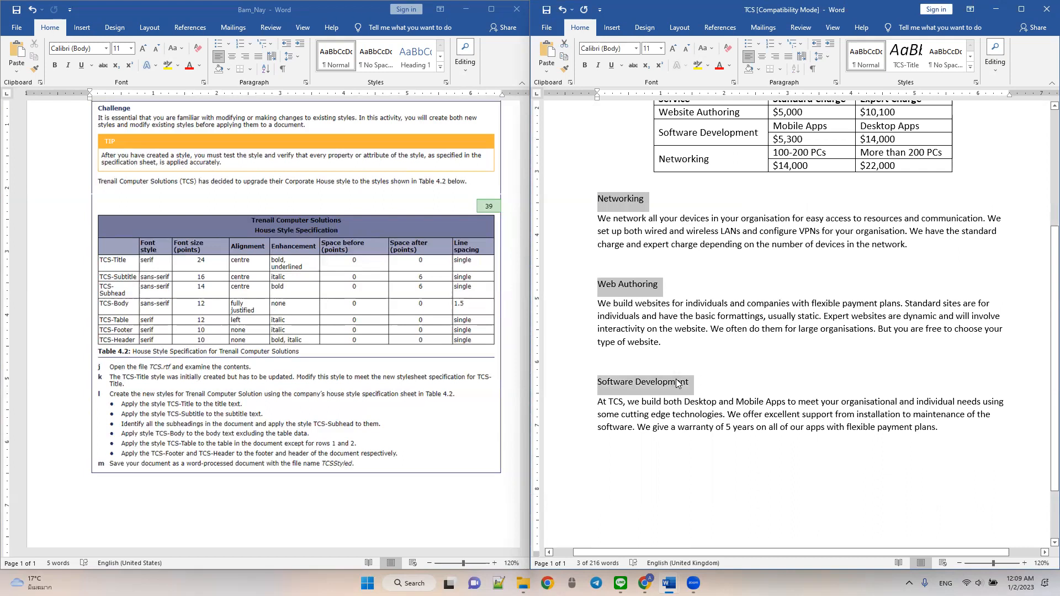
pyautogui.scroll(-2, 676, 379)
pyautogui.scroll(7, 672, 382)
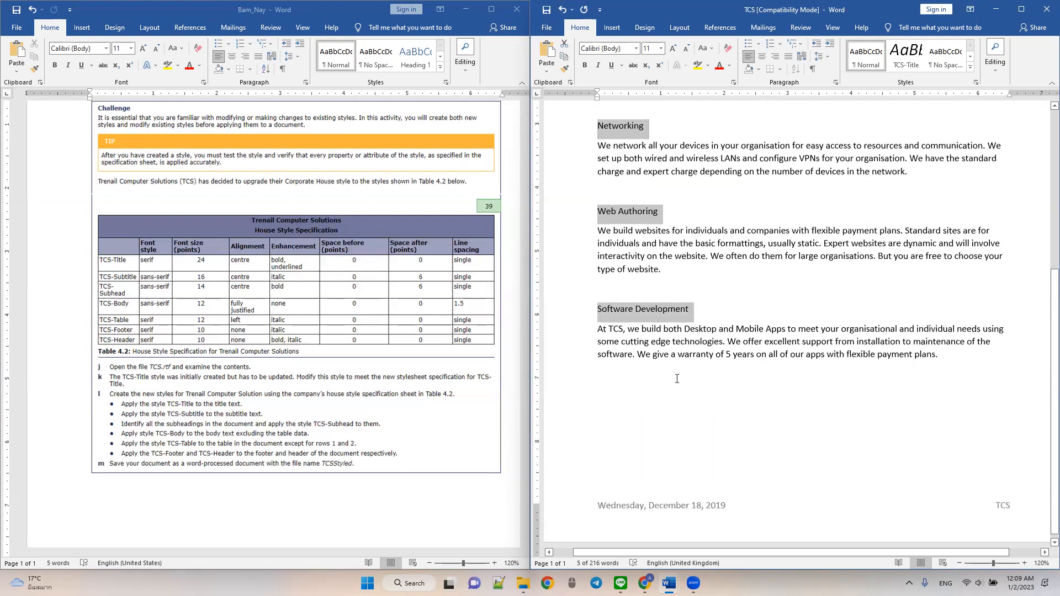
pyautogui.scroll(-2, 676, 381)
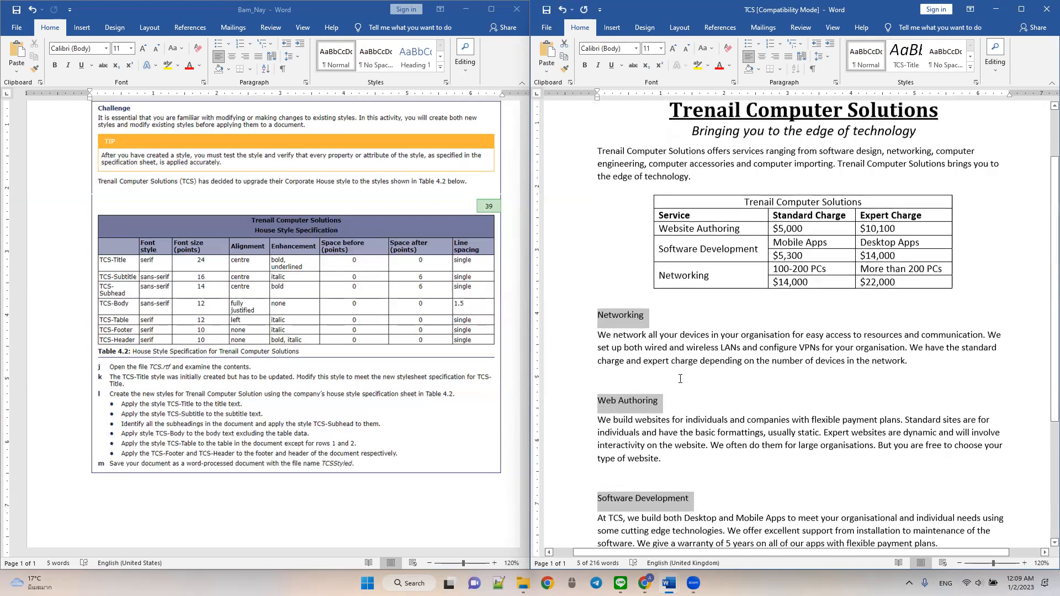
pyautogui.click(609, 47)
pyautogui.write('Snas')
pyautogui.press('BackSpace')
pyautogui.press('BackSpace')
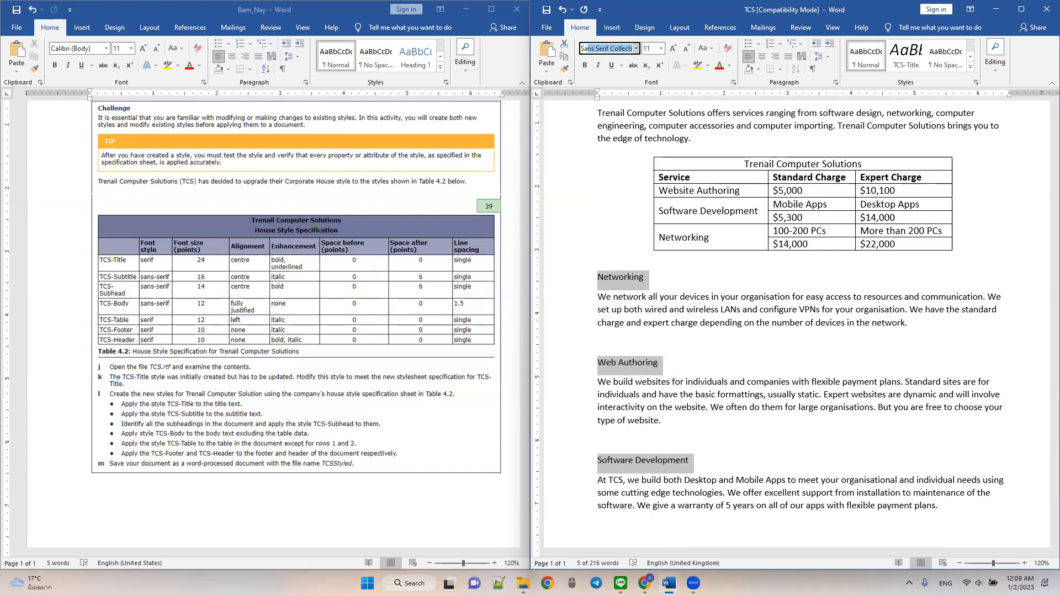
pyautogui.press('Return')
# - Make the three subheadings 14 pt, centred and bold
pyautogui.click(652, 49)
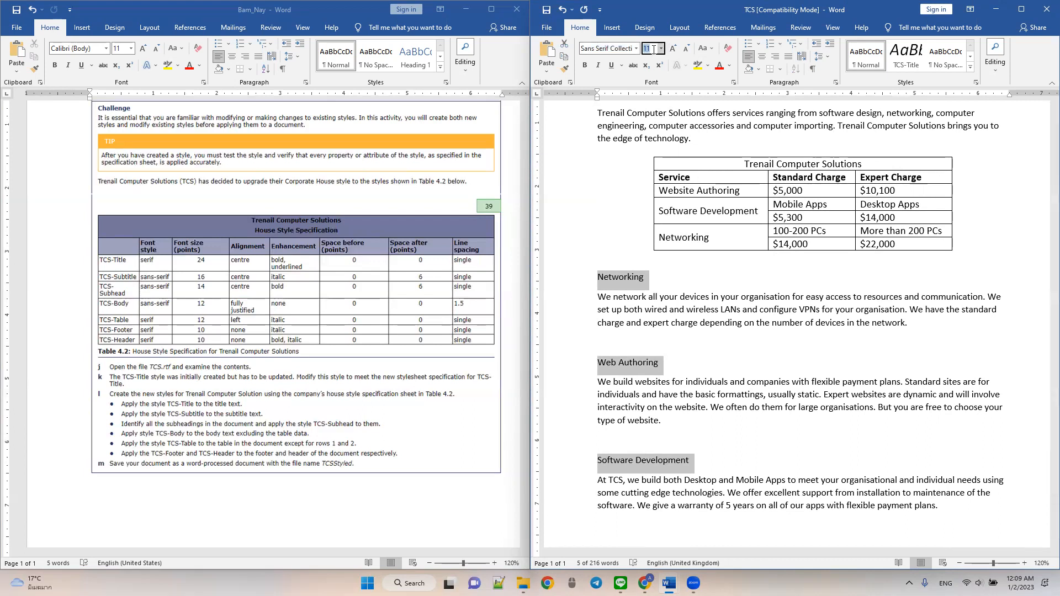
pyautogui.press('Return')
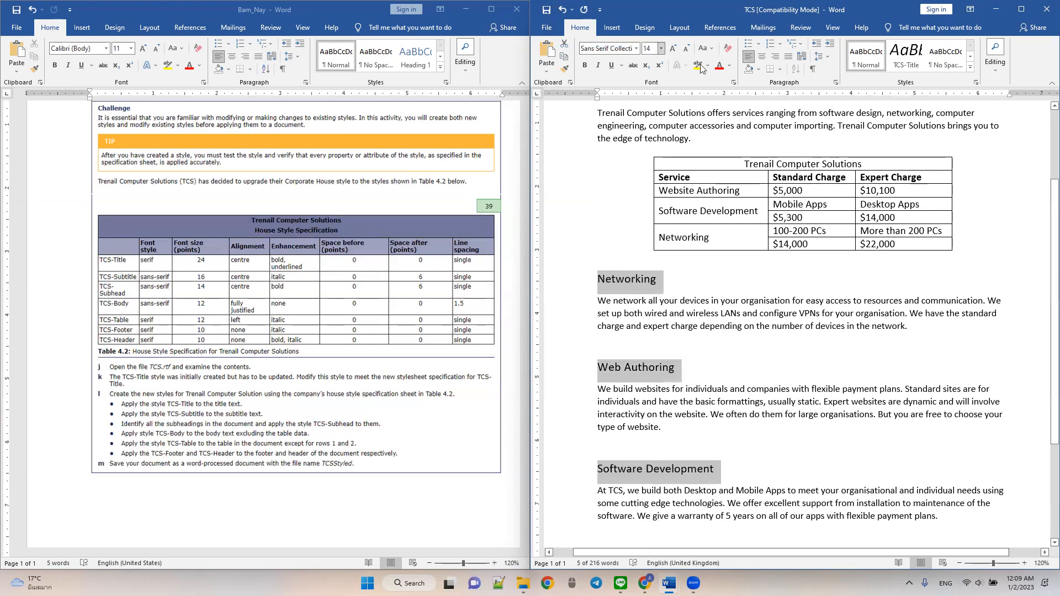
pyautogui.click(759, 60)
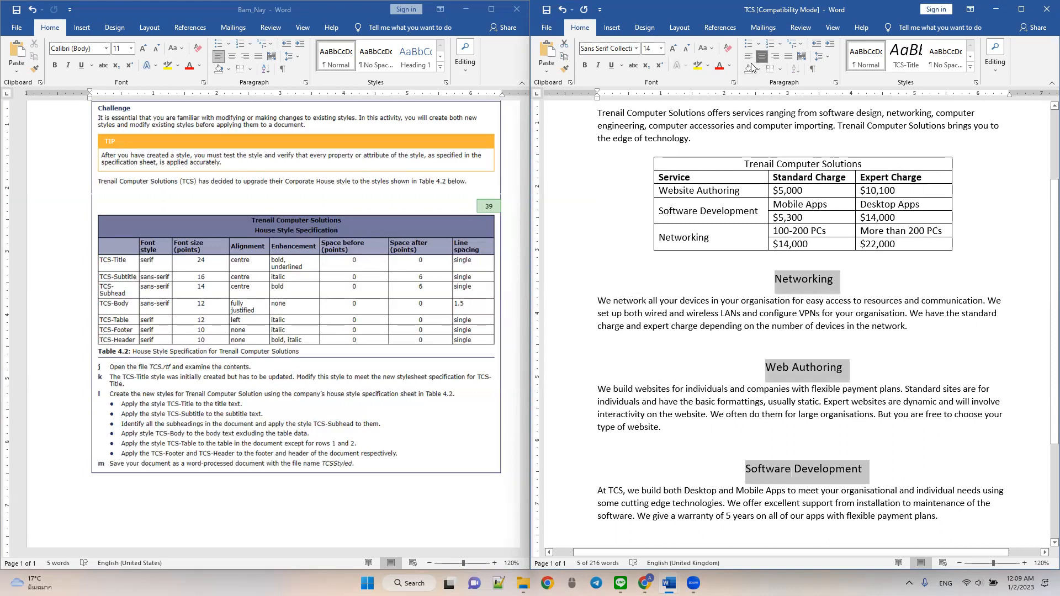
pyautogui.click(585, 65)
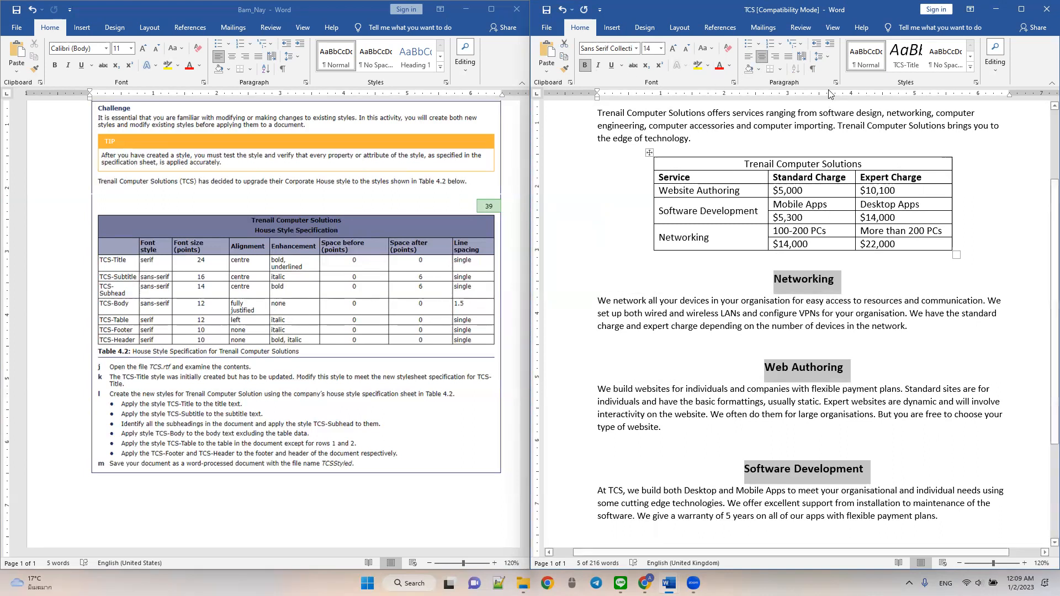
# - Set the subheadings' spacing after to 6 pt and their line spacing to Single
pyautogui.click(831, 54)
pyautogui.click(846, 152)
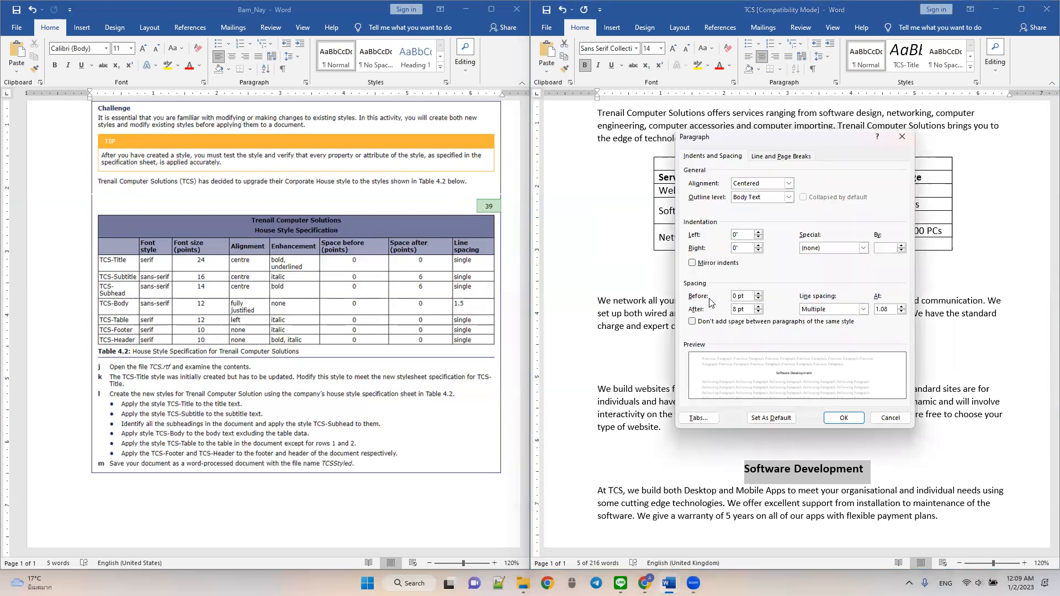
pyautogui.click(758, 312)
pyautogui.click(815, 311)
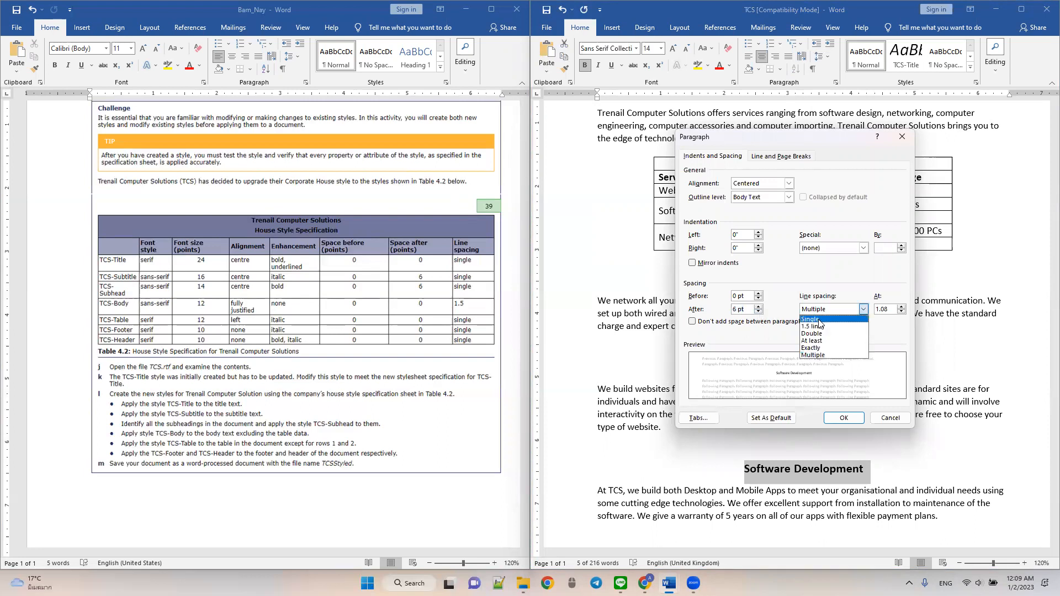
pyautogui.click(819, 320)
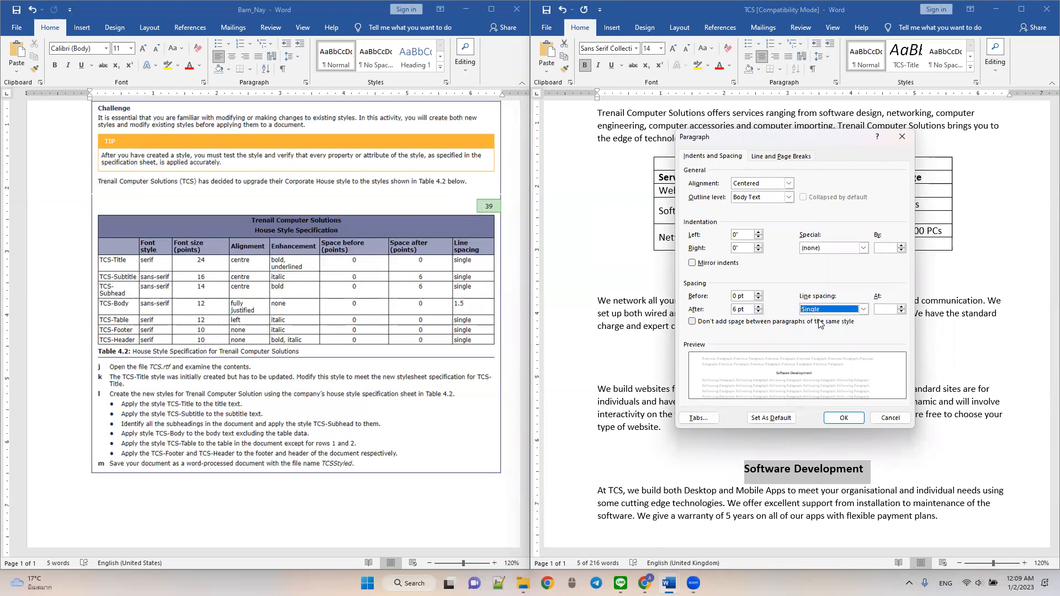
pyautogui.click(838, 418)
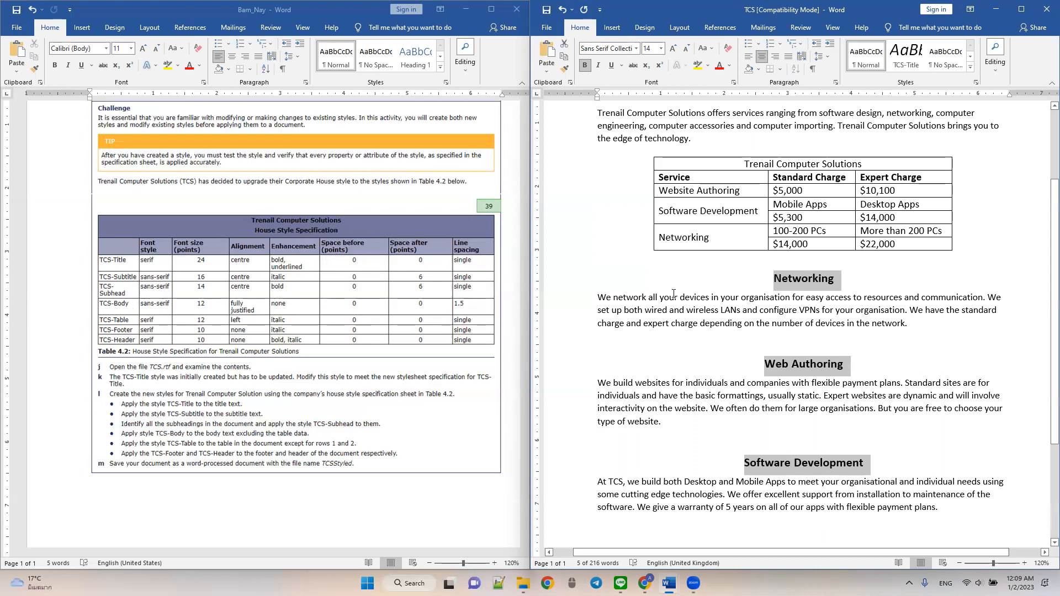
# - Select the introductory paragraph and the body paragraphs under all three subheadings together, leaving out the table
pyautogui.scroll(2, 673, 293)
pyautogui.tripleClick(617, 184)
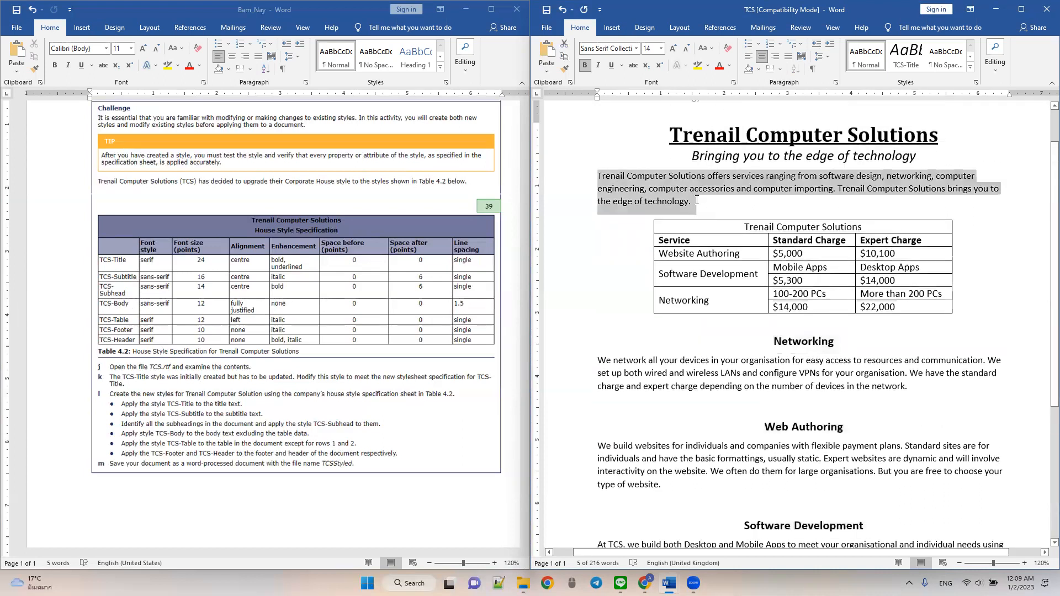
pyautogui.keyDown('ctrl'); pyautogui.tripleClick(748, 378); pyautogui.keyUp('ctrl')
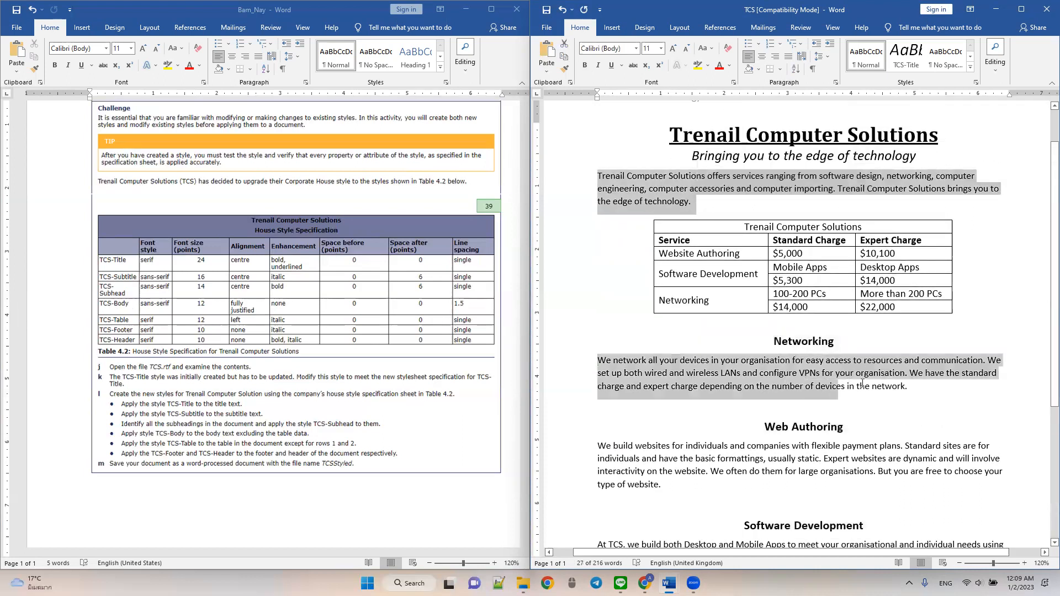
pyautogui.keyDown('ctrl'); pyautogui.tripleClick(644, 474); pyautogui.keyUp('ctrl')
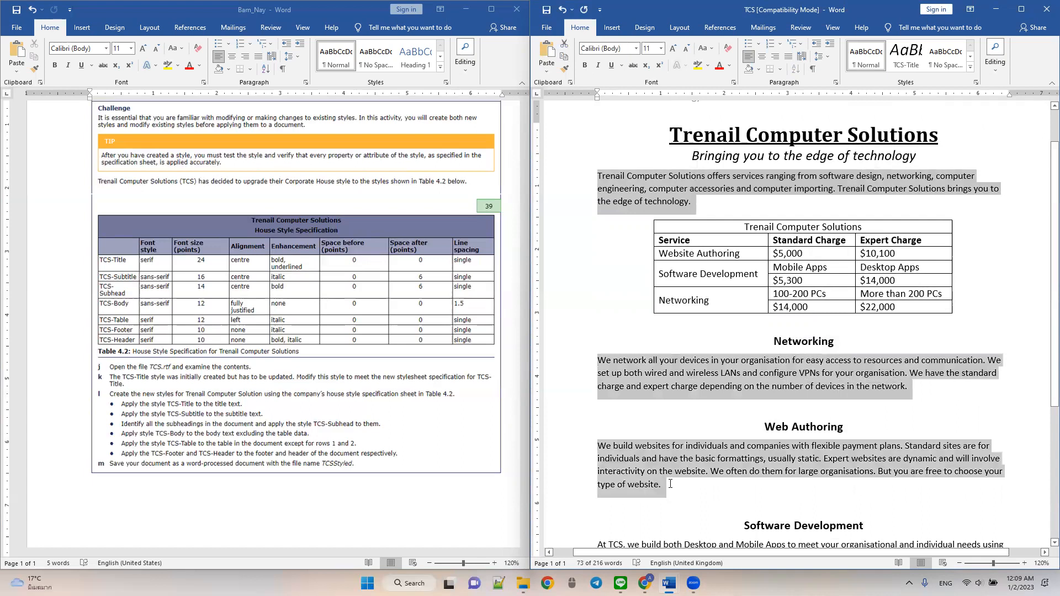
pyautogui.scroll(-2, 607, 431)
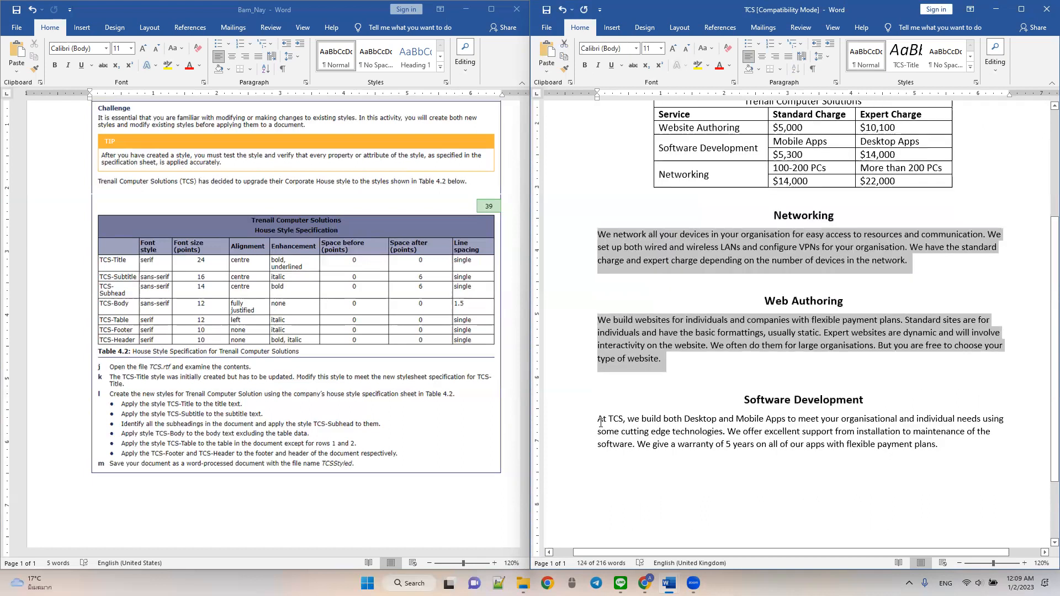
pyautogui.keyDown('ctrl'); pyautogui.tripleClick(665, 427); pyautogui.keyUp('ctrl')
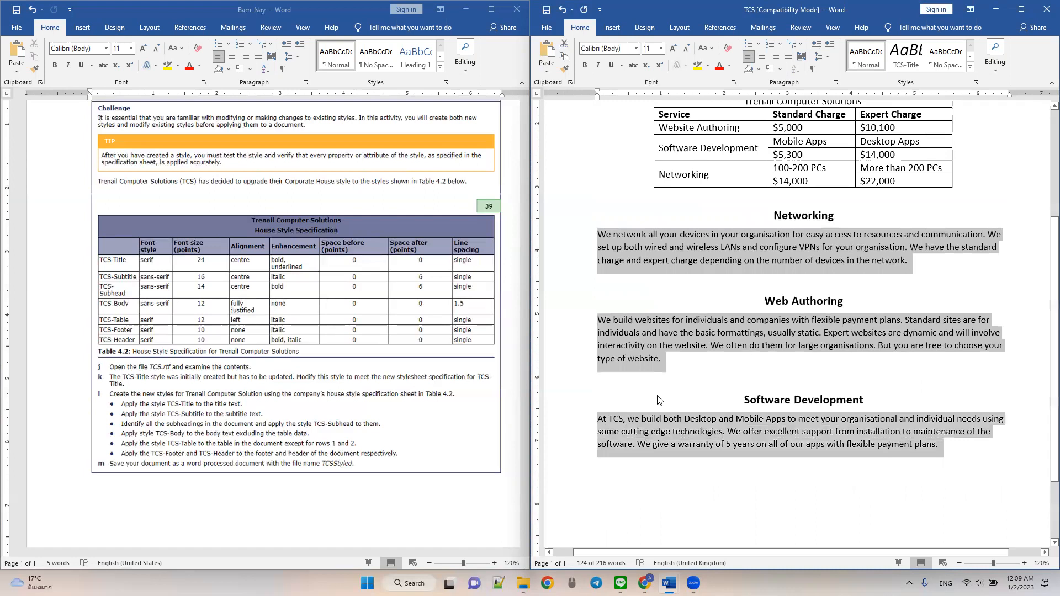
pyautogui.scroll(2, 737, 340)
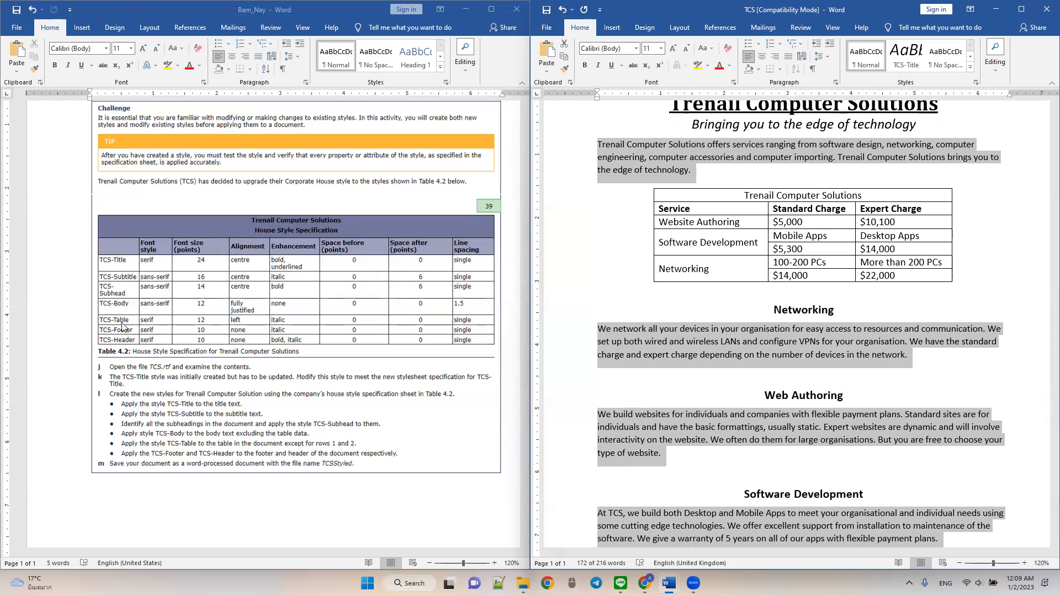
# - Try setting the selected body paragraphs in Sans Serif Collection at 12 pt and check the layout
pyautogui.click(614, 49)
pyautogui.write('Snap')
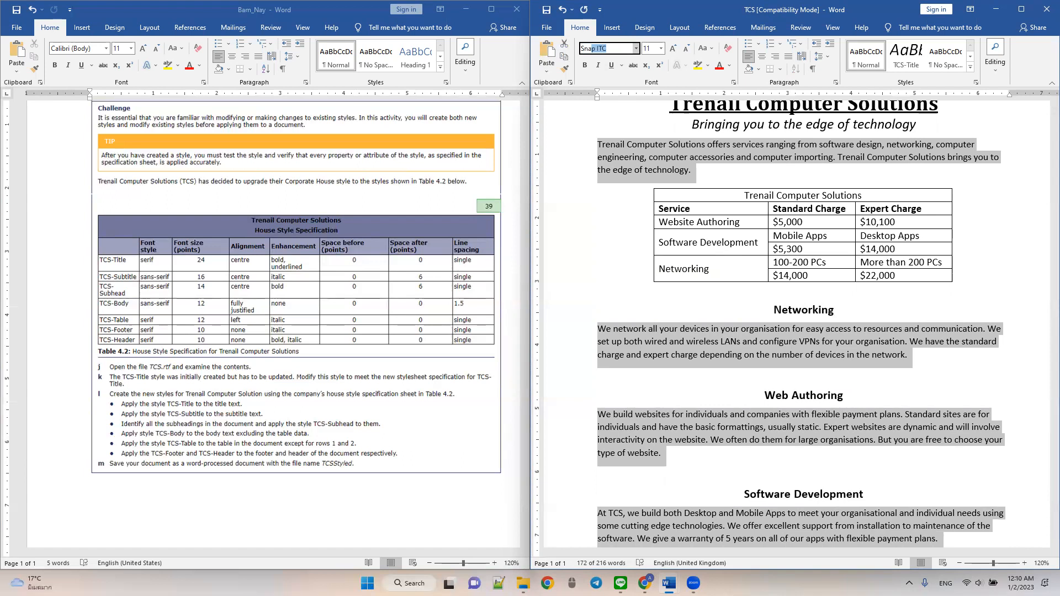
pyautogui.press('BackSpace')
pyautogui.press('BackSpace')
pyautogui.press('BackSpace')
pyautogui.write('a')
pyautogui.press('Return')
pyautogui.click(653, 50)
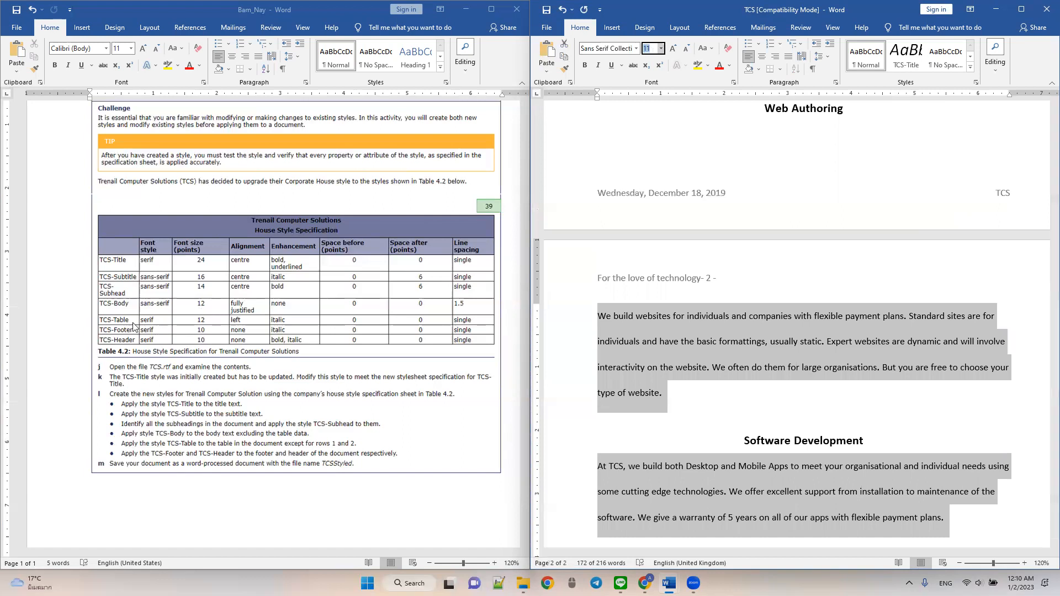
pyautogui.write('12')
pyautogui.press('Return')
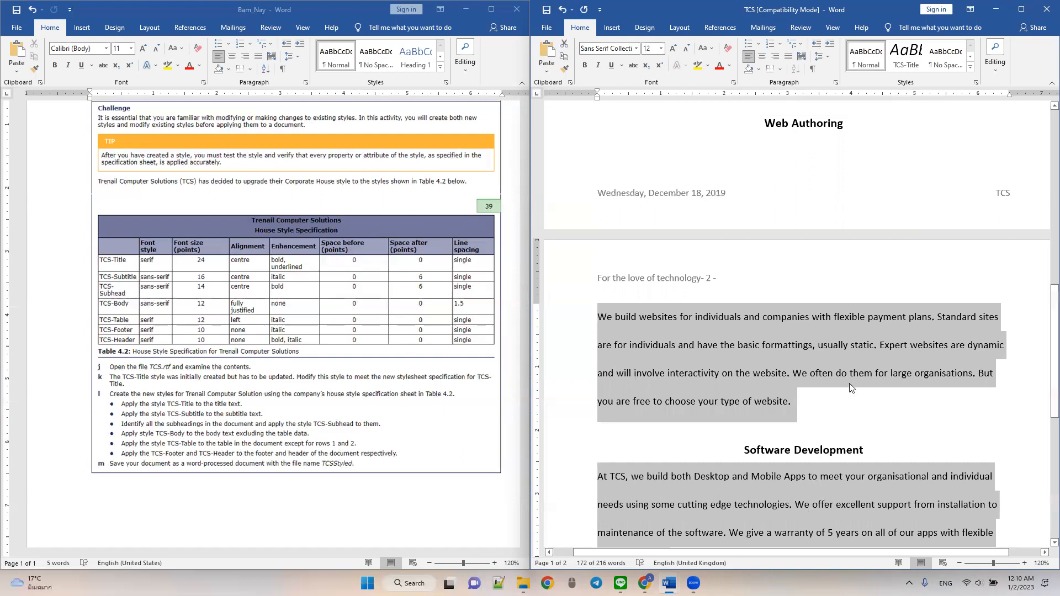
pyautogui.scroll(3, 850, 384)
pyautogui.scroll(15, 851, 384)
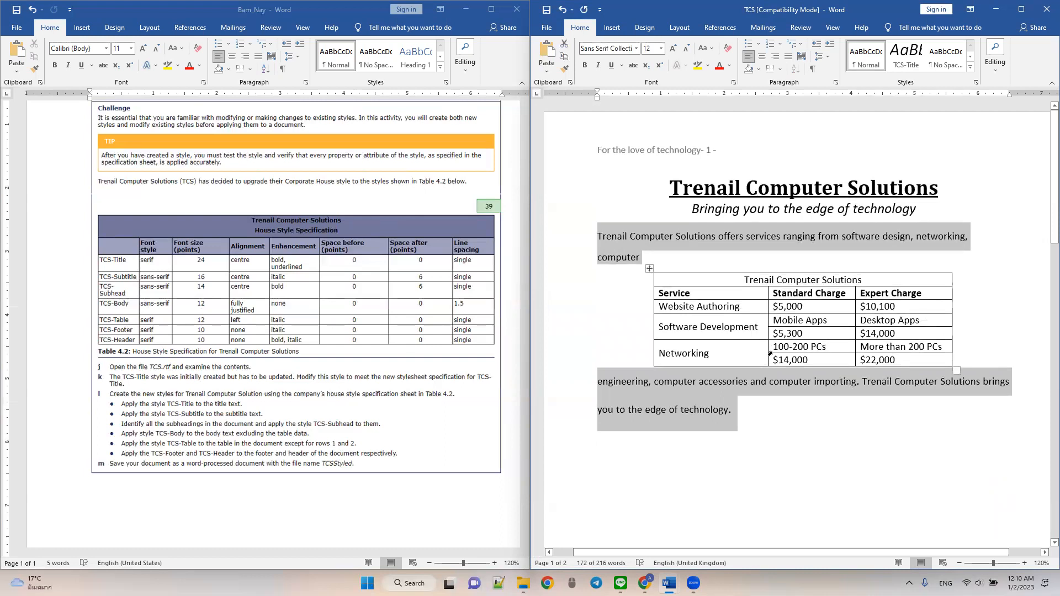
# - Undo the font and size changes made to the body paragraphs
pyautogui.hotkey('ctrl', 'z')
pyautogui.hotkey('ctrl', 'z')
pyautogui.hotkey('ctrl', 'z')
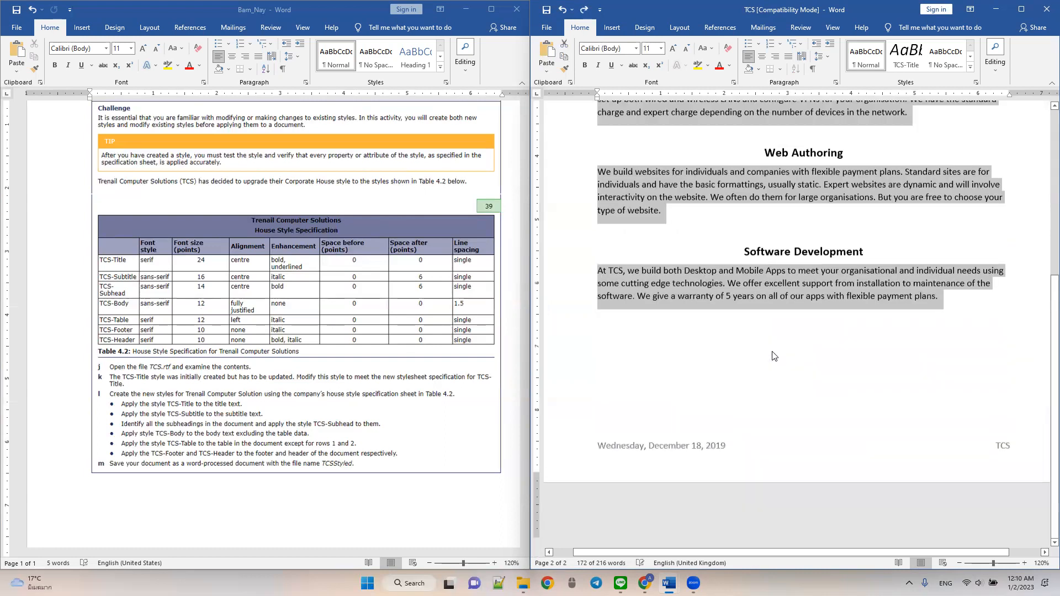
# - Format the selected body paragraphs in Sans Serif Collection, 12 pt, fully justified
pyautogui.scroll(7, 773, 353)
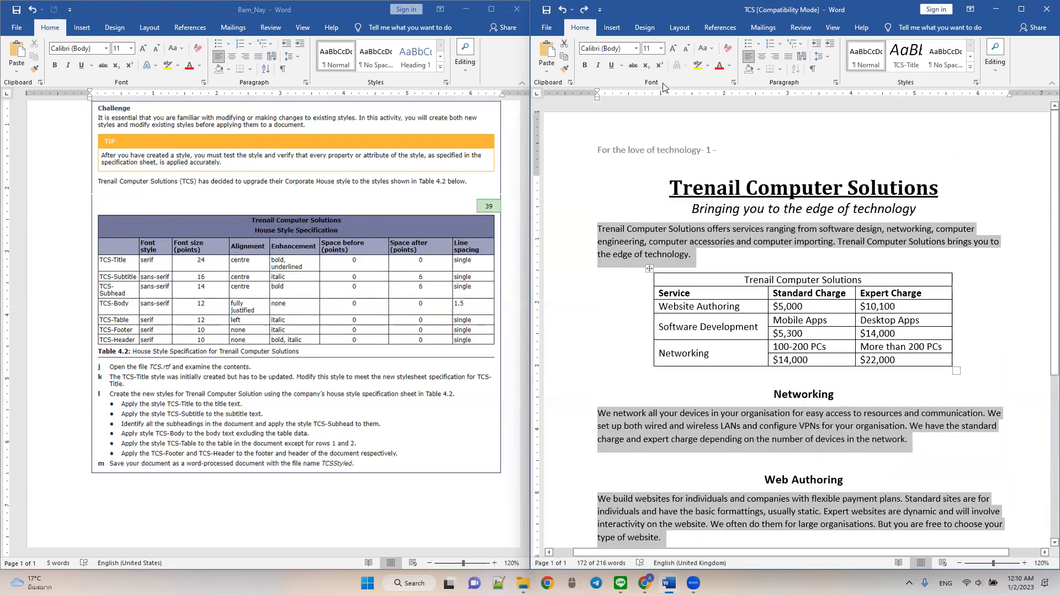
pyautogui.click(599, 52)
pyautogui.write('s Serif Collecti')
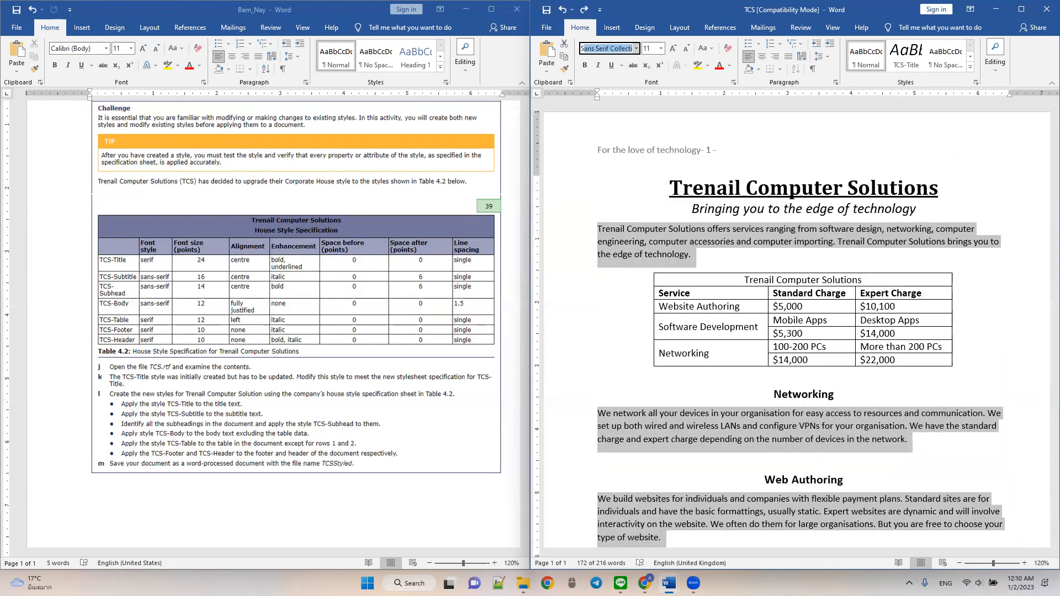
pyautogui.press('Return')
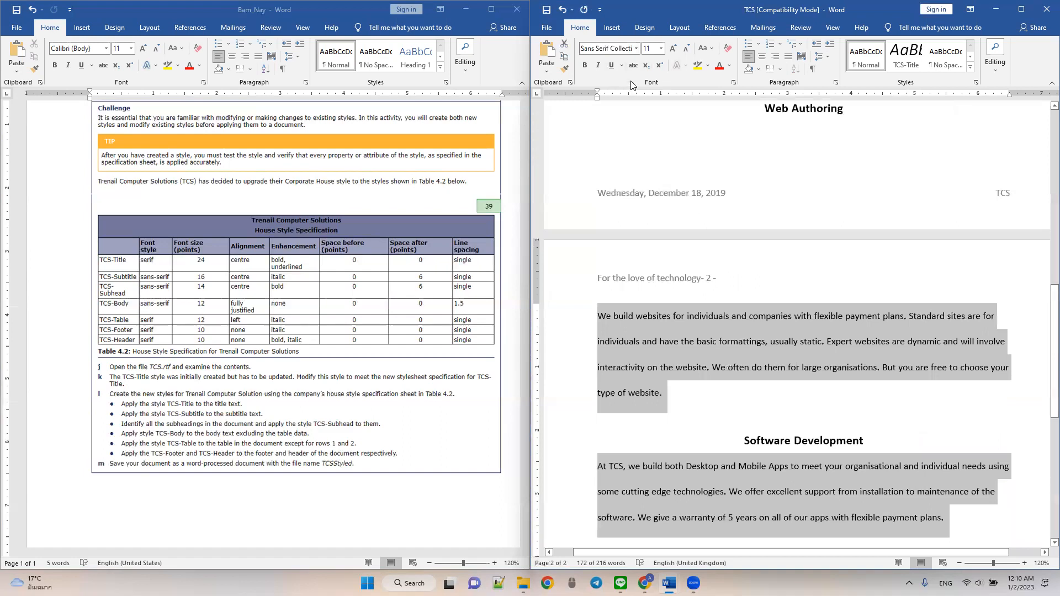
pyautogui.click(651, 50)
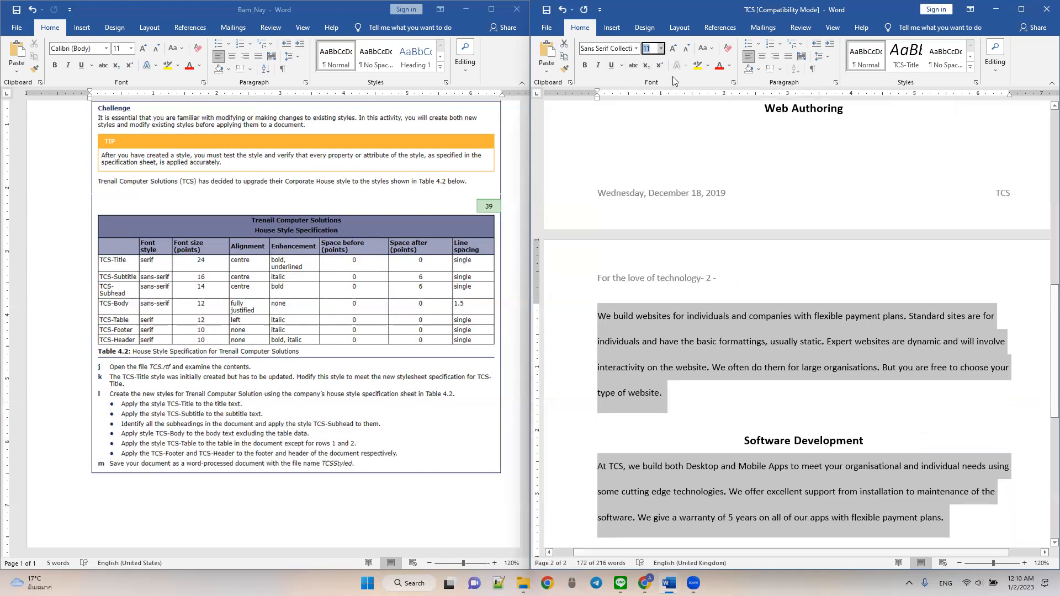
pyautogui.write('12')
pyautogui.press('Return')
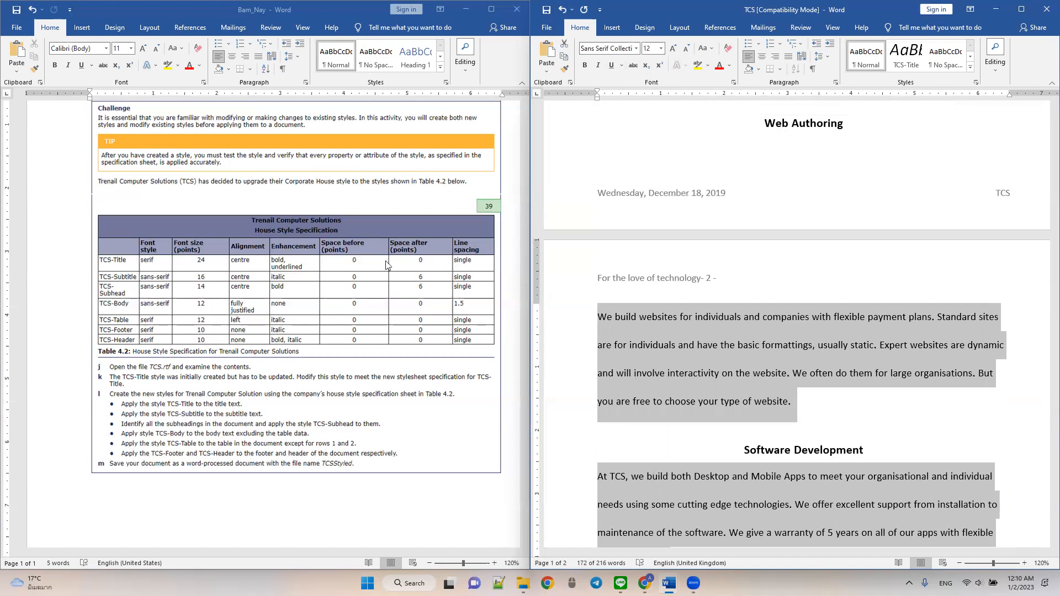
pyautogui.click(790, 57)
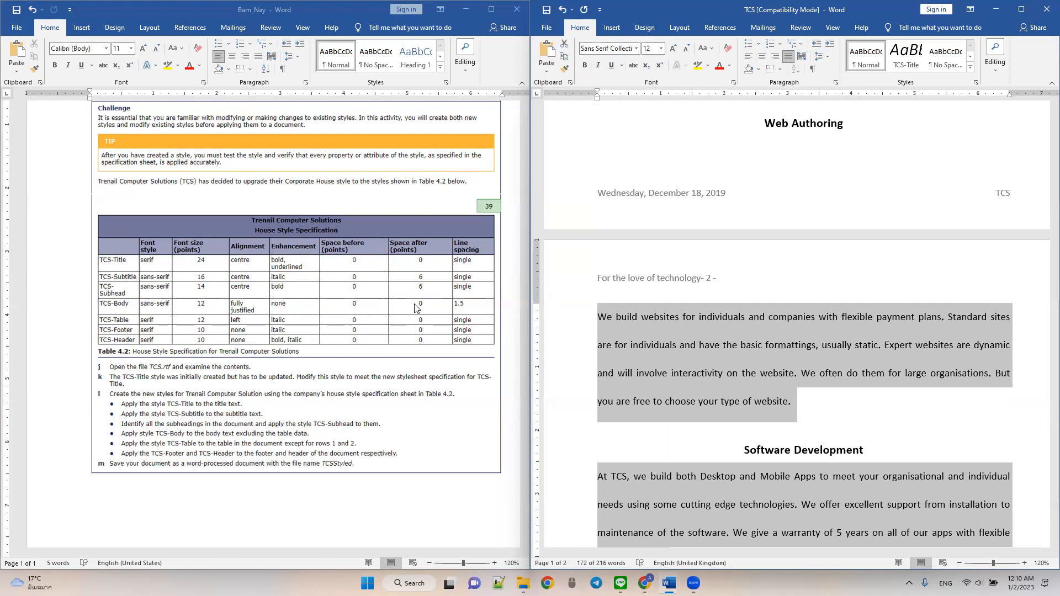
# - Set the selected body paragraphs to 1.5 line spacing with 0 pt space after
pyautogui.click(822, 57)
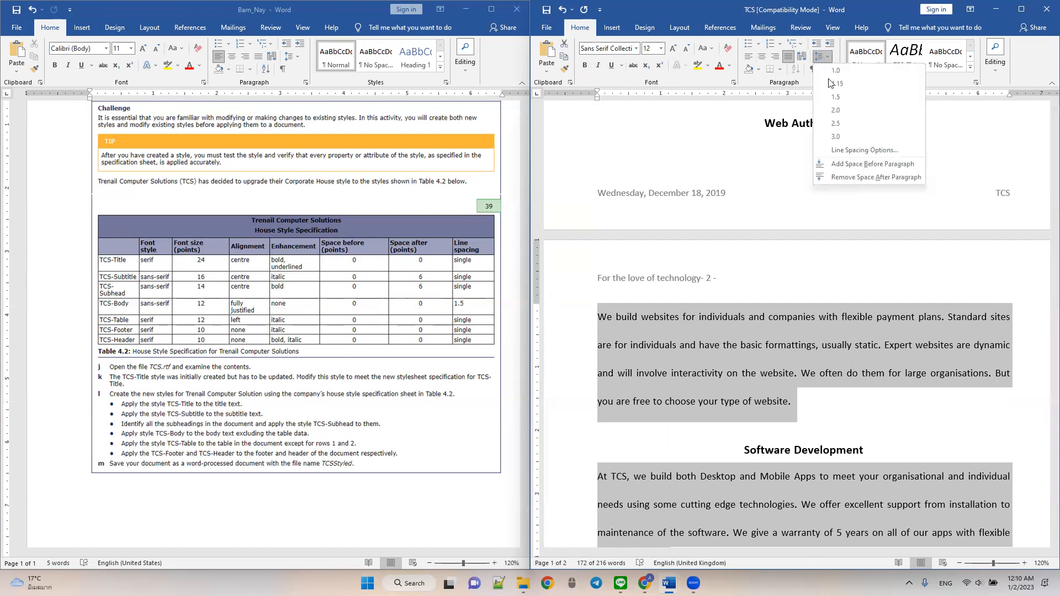
pyautogui.click(840, 151)
pyautogui.click(759, 313)
pyautogui.click(759, 312)
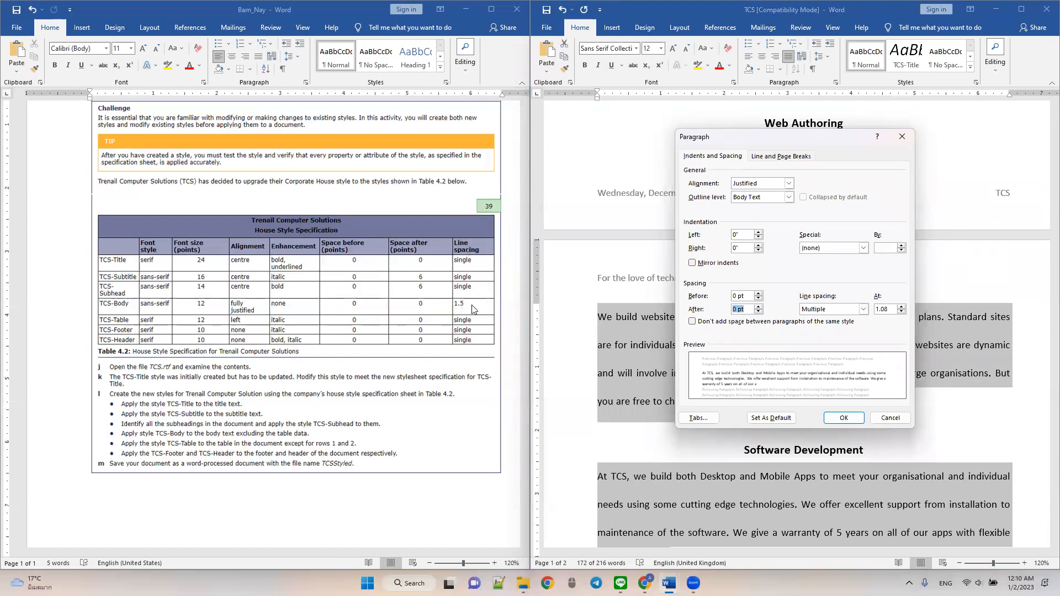
pyautogui.click(863, 310)
pyautogui.click(846, 327)
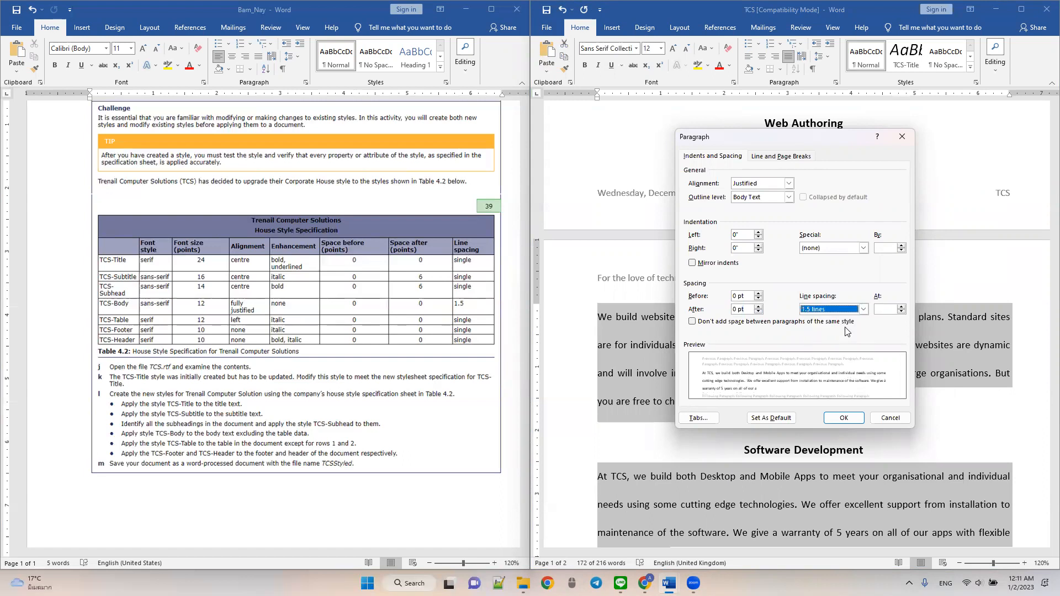
pyautogui.click(838, 421)
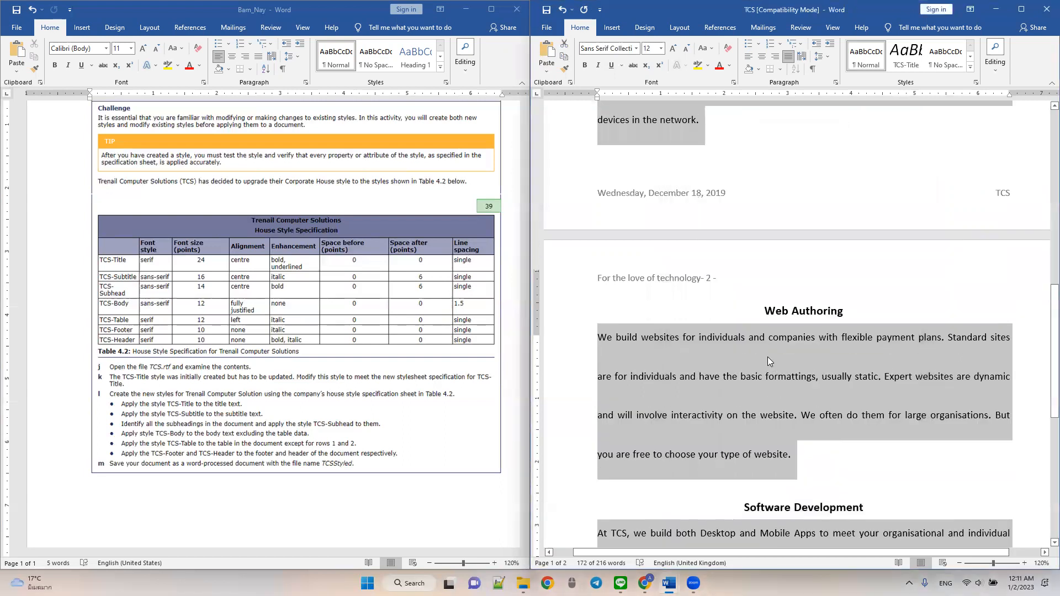
# - Review the body paragraphs on both pages for the font, justification and line spacing specified for TCS-Body
pyautogui.scroll(10, 768, 357)
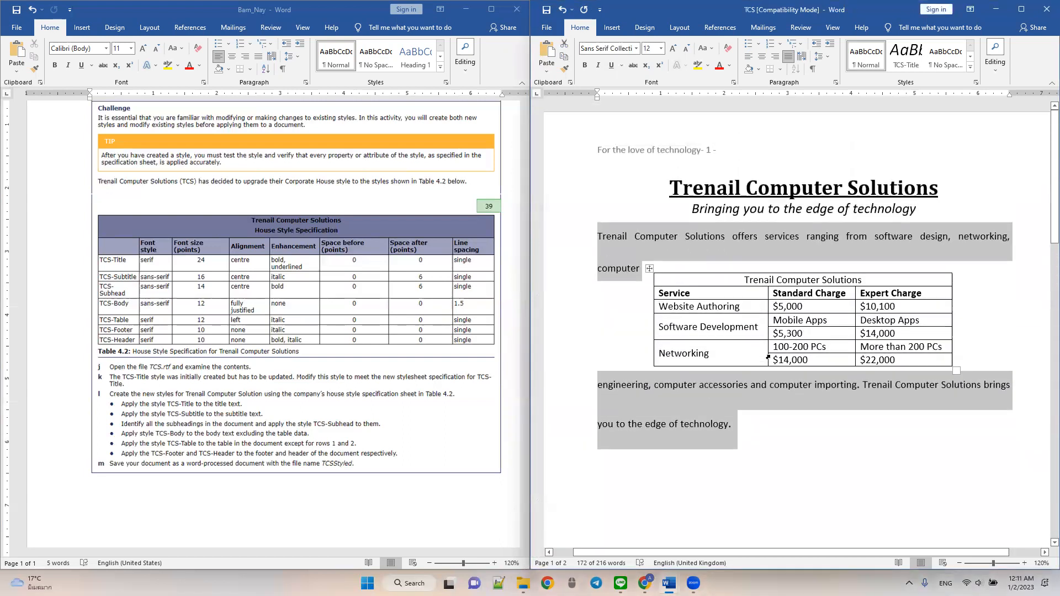
pyautogui.scroll(-2, 767, 356)
pyautogui.click(774, 355)
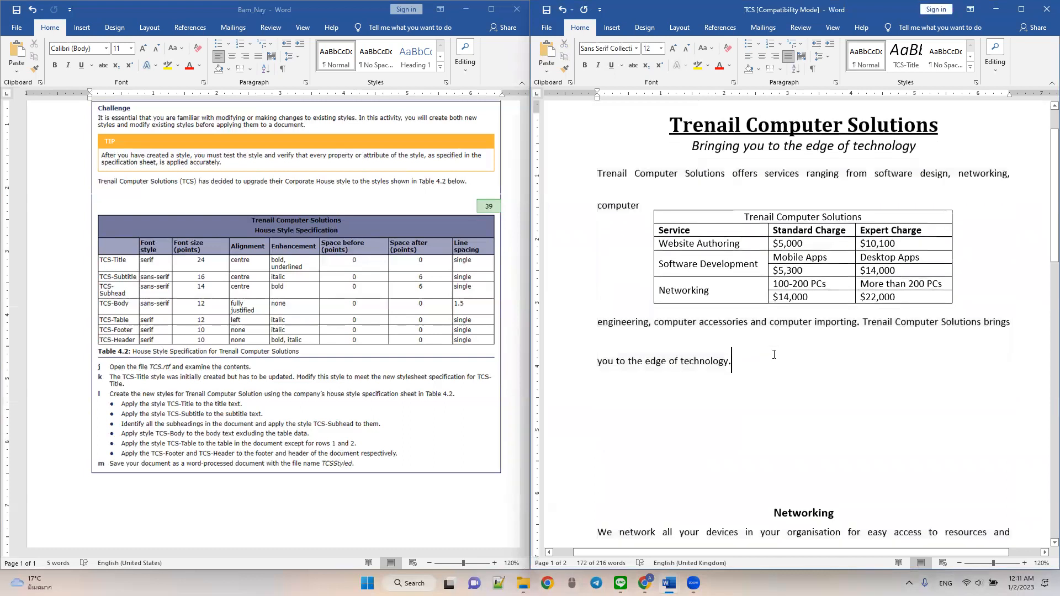
pyautogui.scroll(-10, 778, 352)
pyautogui.scroll(-5, 784, 349)
pyautogui.scroll(6, 787, 352)
pyautogui.scroll(15, 787, 354)
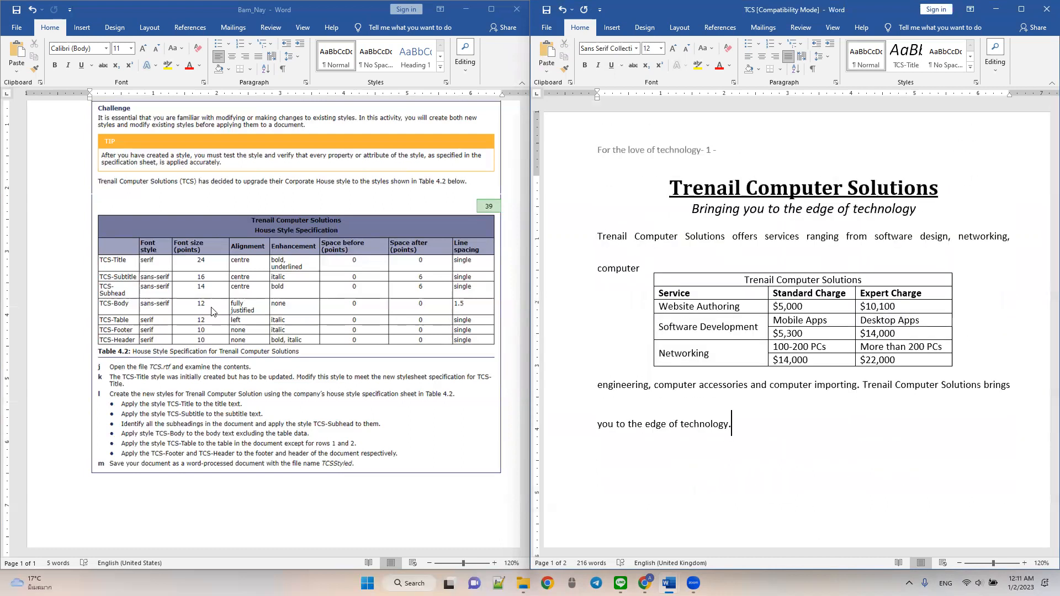
# - Format the whole service charge table in Serif, 12 pt, left-aligned and italic
pyautogui.click(734, 291)
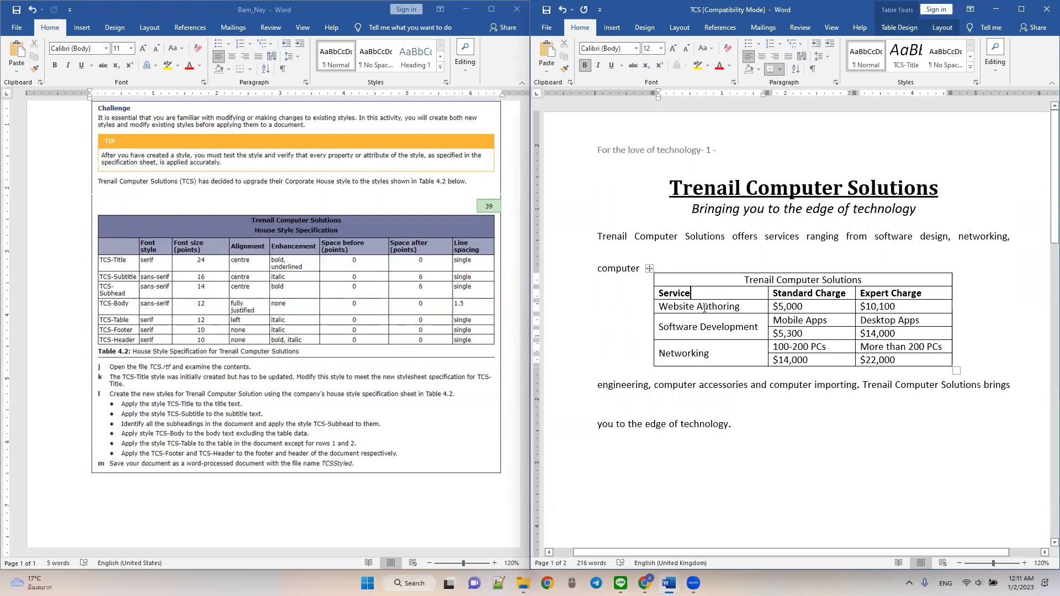
pyautogui.click(649, 269)
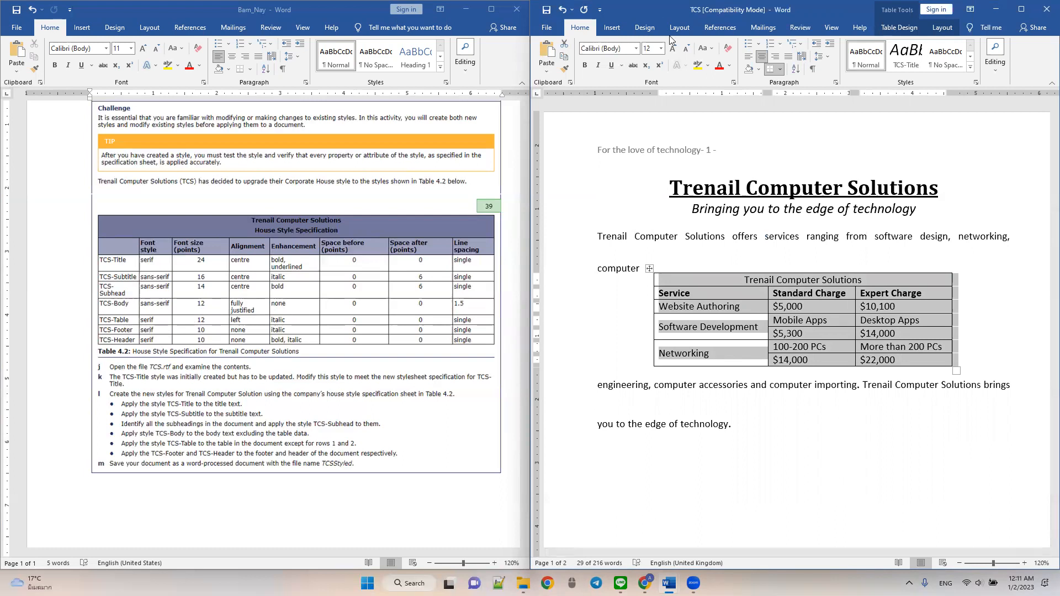
pyautogui.click(605, 48)
pyautogui.write('Serif Collecti')
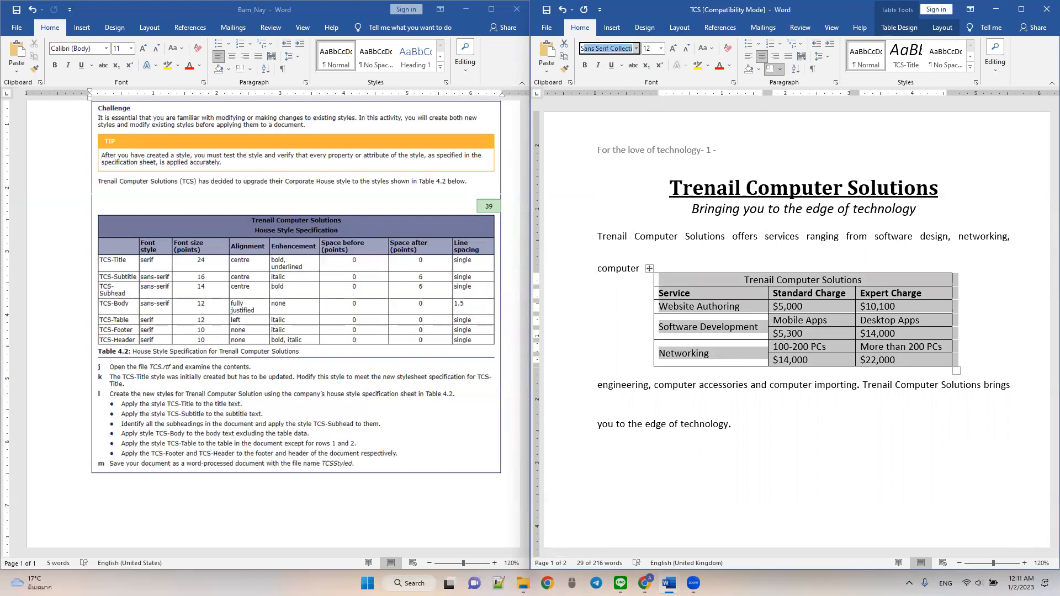
pyautogui.press('Return')
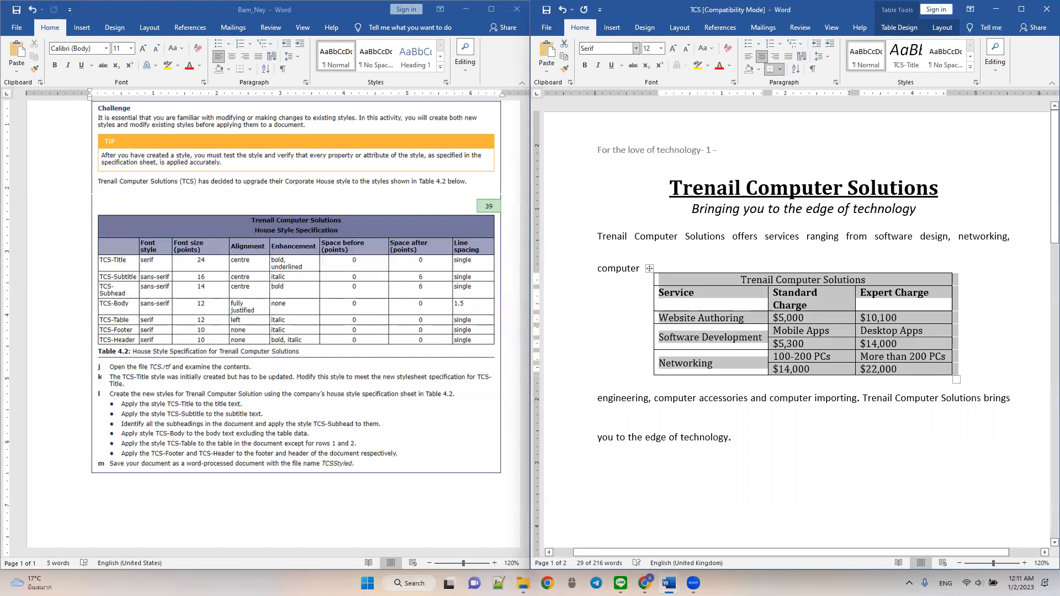
pyautogui.click(652, 50)
pyautogui.click(750, 56)
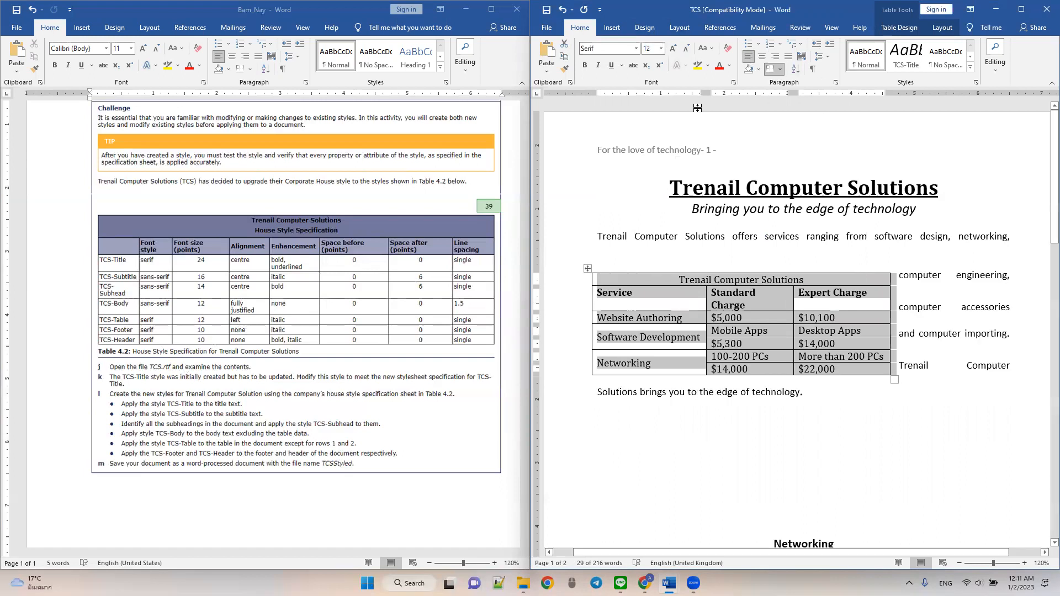
pyautogui.click(598, 65)
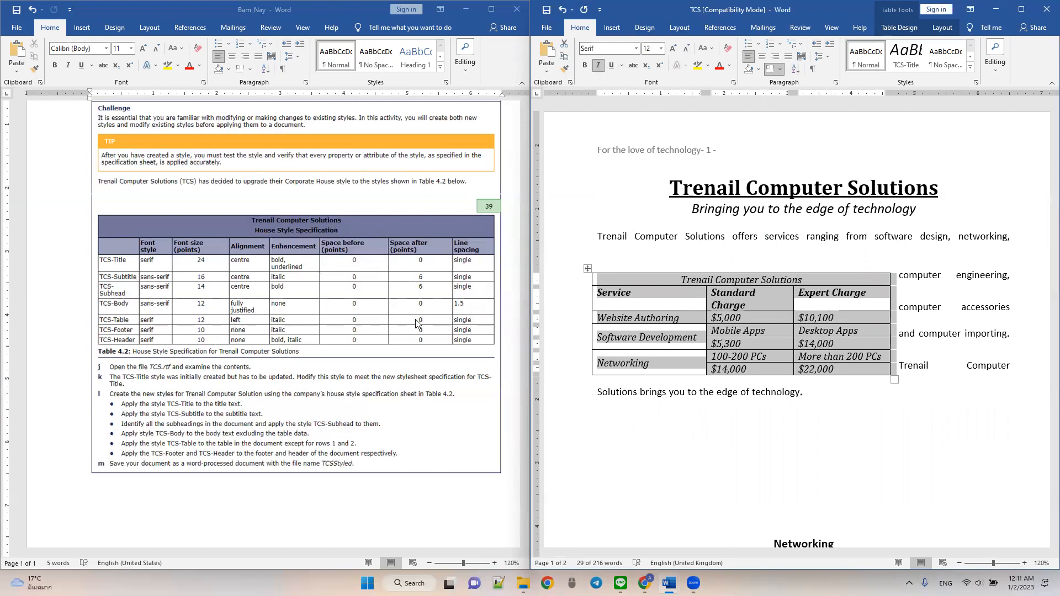
# - Apply single line spacing with 0 pt before and after to the table text
pyautogui.click(821, 57)
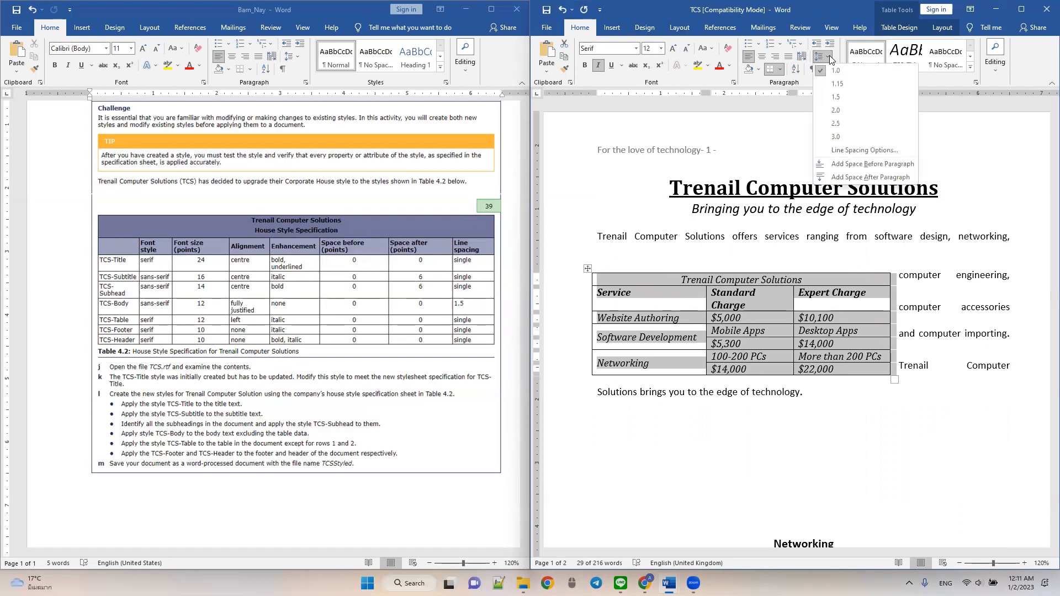
pyautogui.click(835, 150)
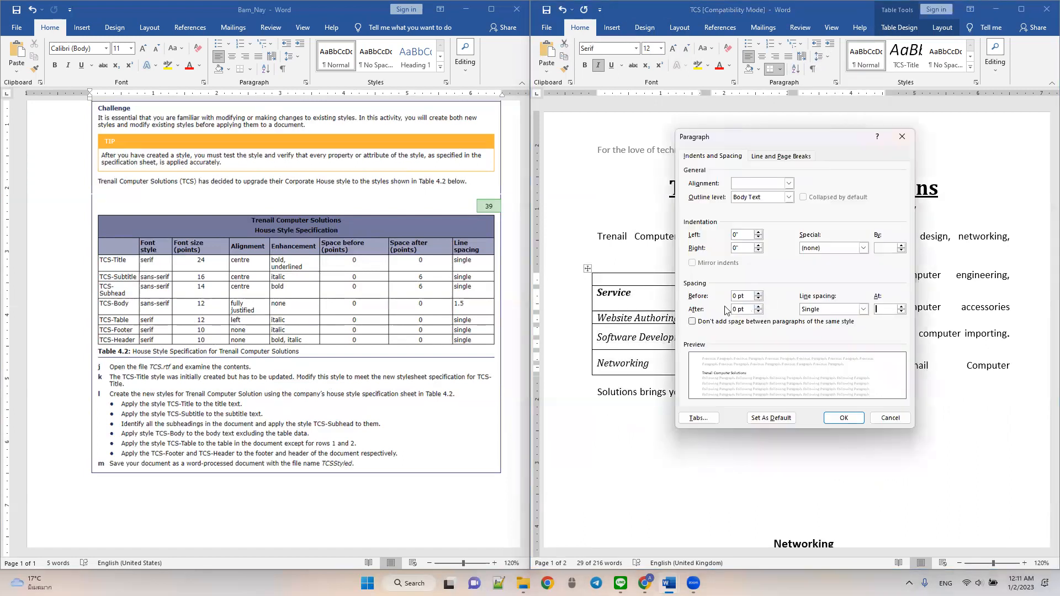
pyautogui.click(850, 418)
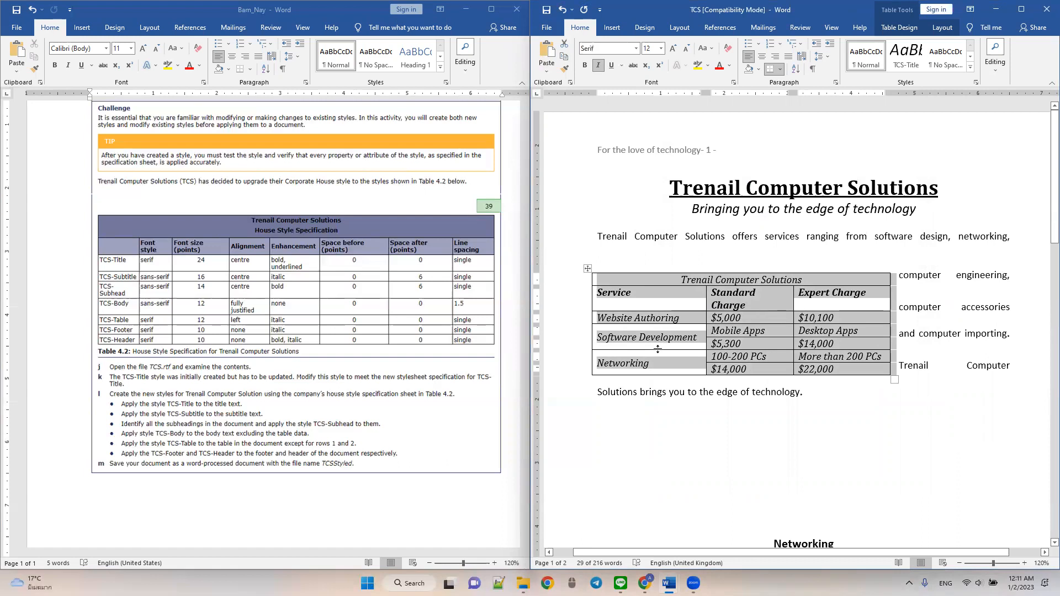
pyautogui.click(642, 420)
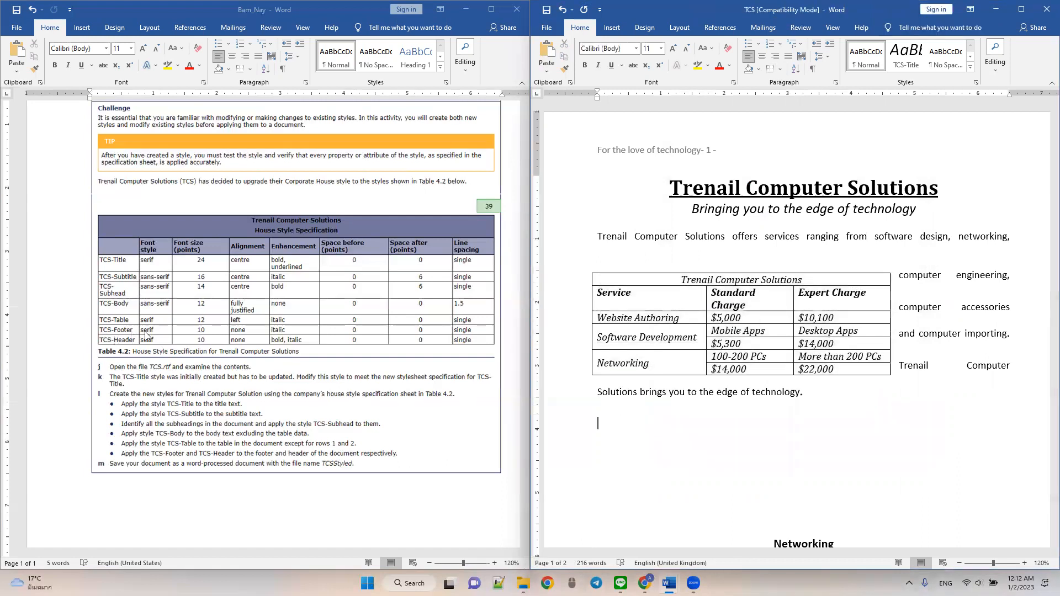
# - Open the page footer for editing and format its date and TCS text in Serif, 10 pt, italic
pyautogui.scroll(-5, 683, 330)
pyautogui.scroll(-3, 684, 330)
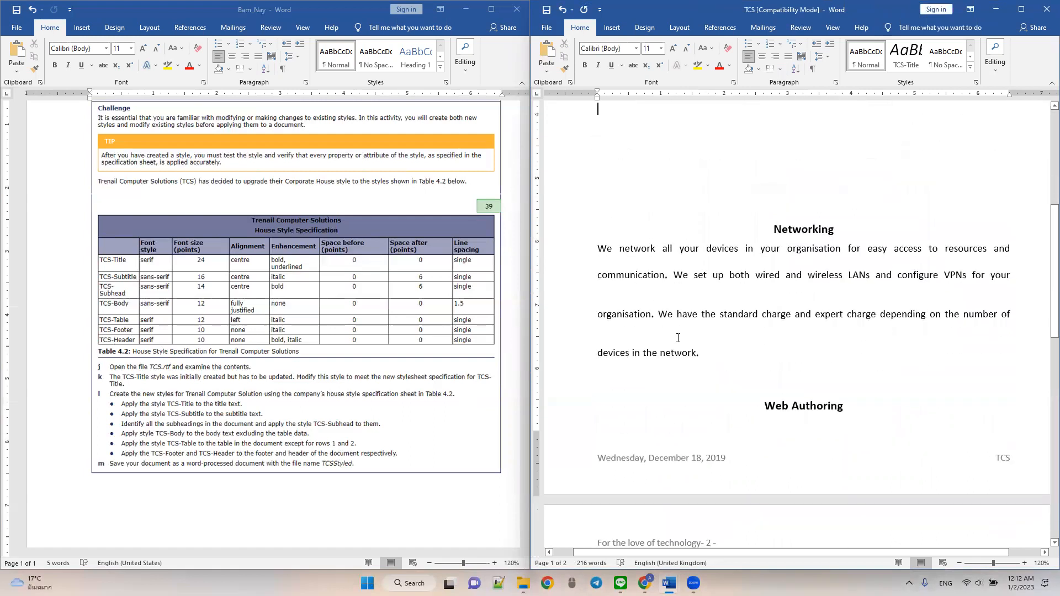
pyautogui.doubleClick(619, 460)
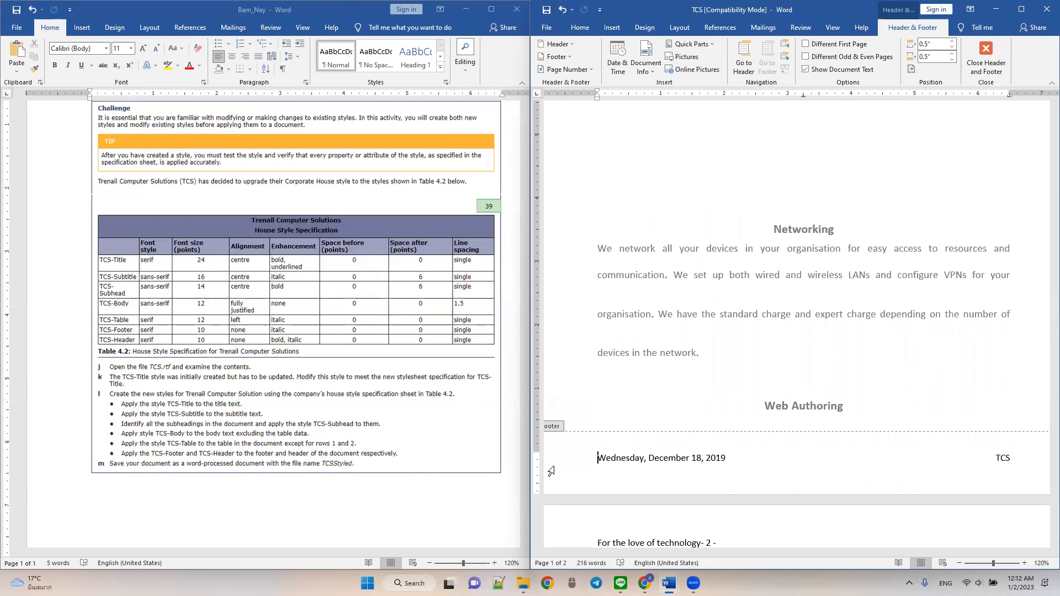
pyautogui.moveTo(598, 458); pyautogui.dragTo(1011, 458)
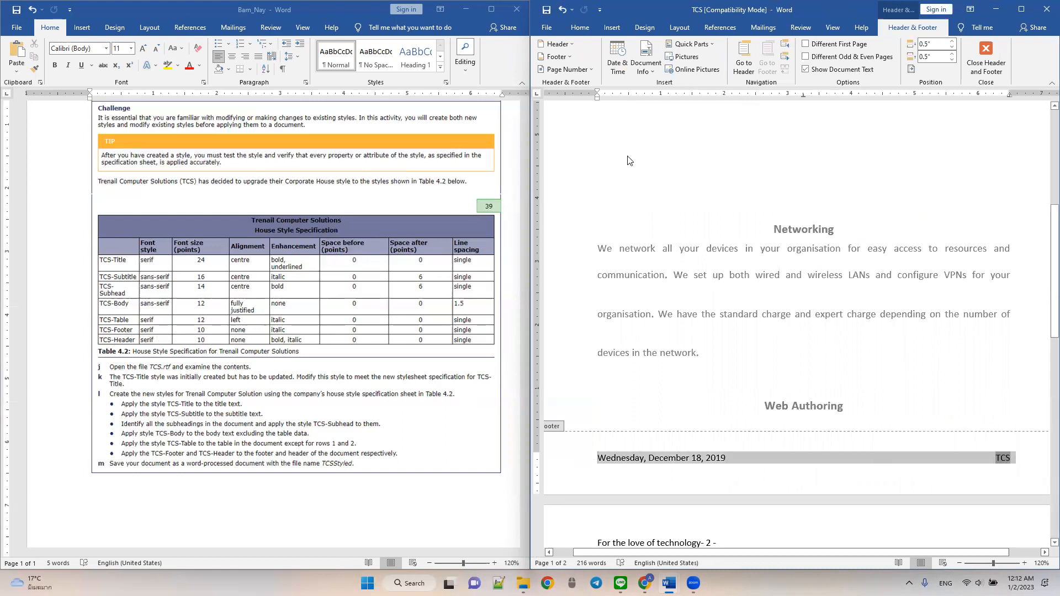
pyautogui.click(580, 27)
pyautogui.click(615, 50)
pyautogui.write('Ser')
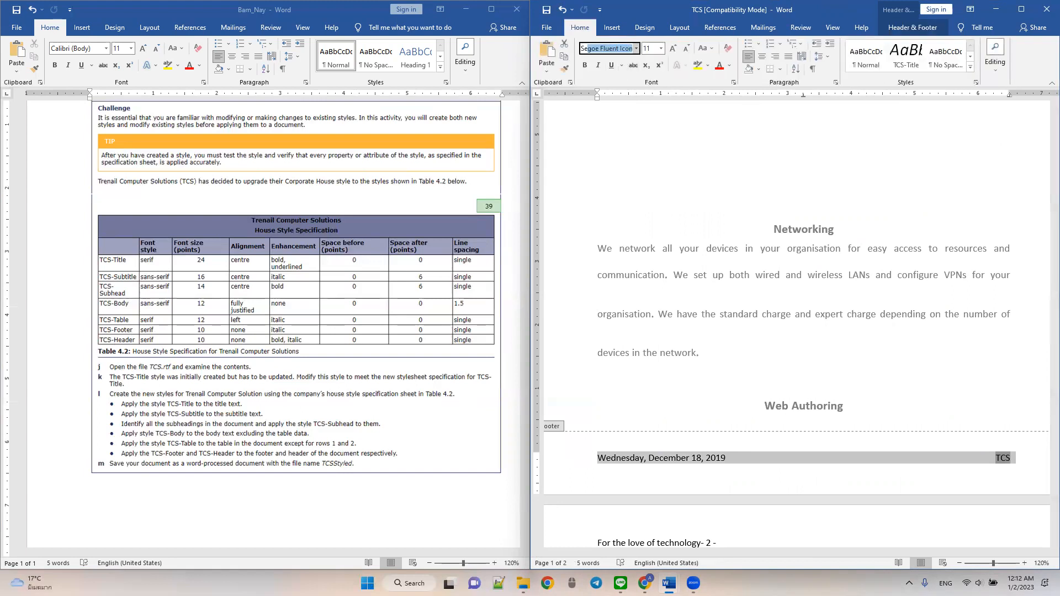
pyautogui.write('if')
pyautogui.press('Return')
pyautogui.click(651, 49)
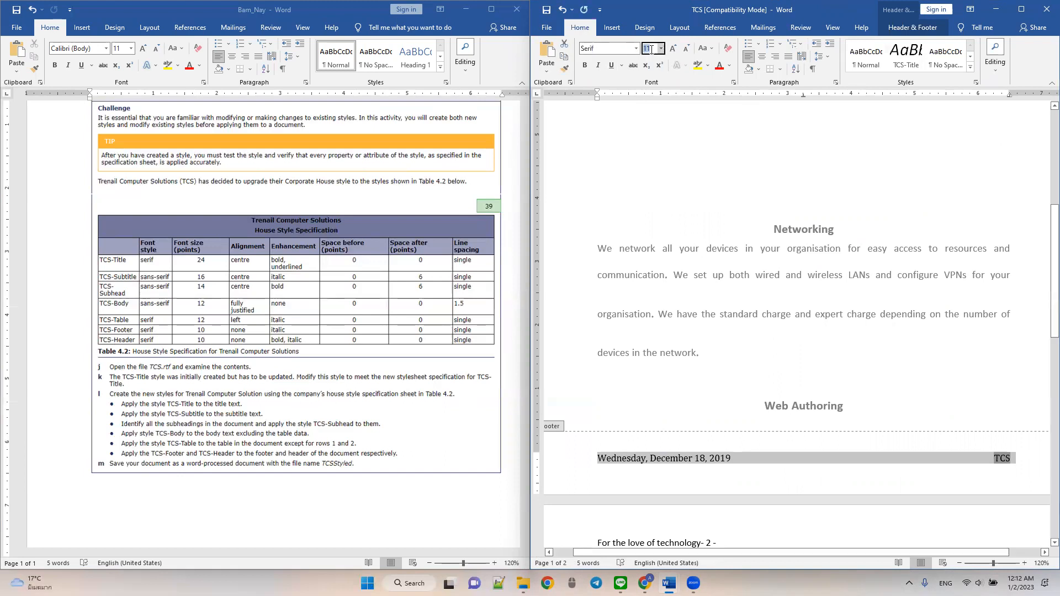
pyautogui.press('Return')
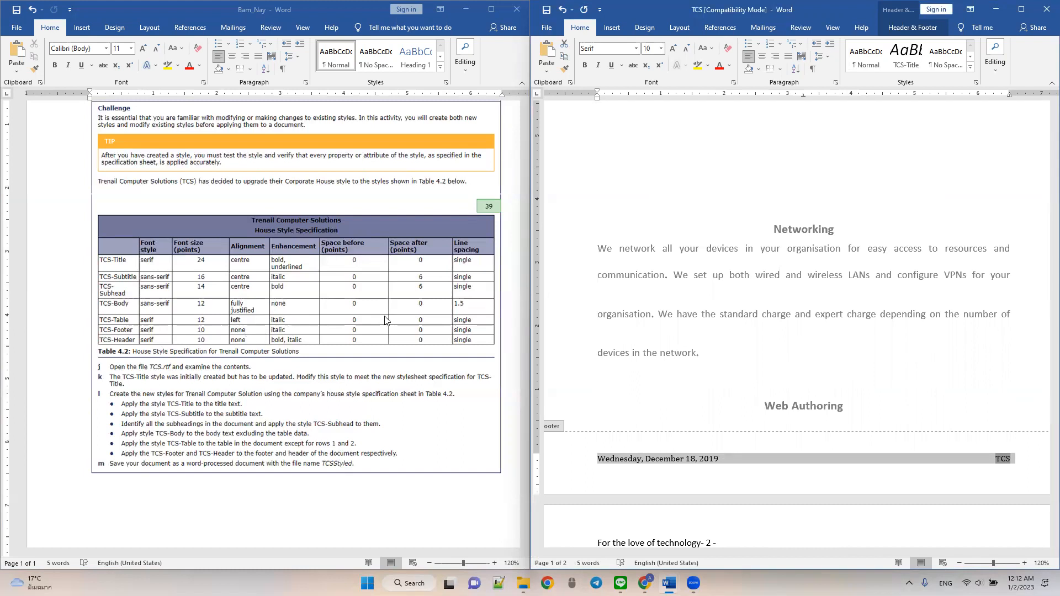
pyautogui.hotkey('ctrl', 'i')
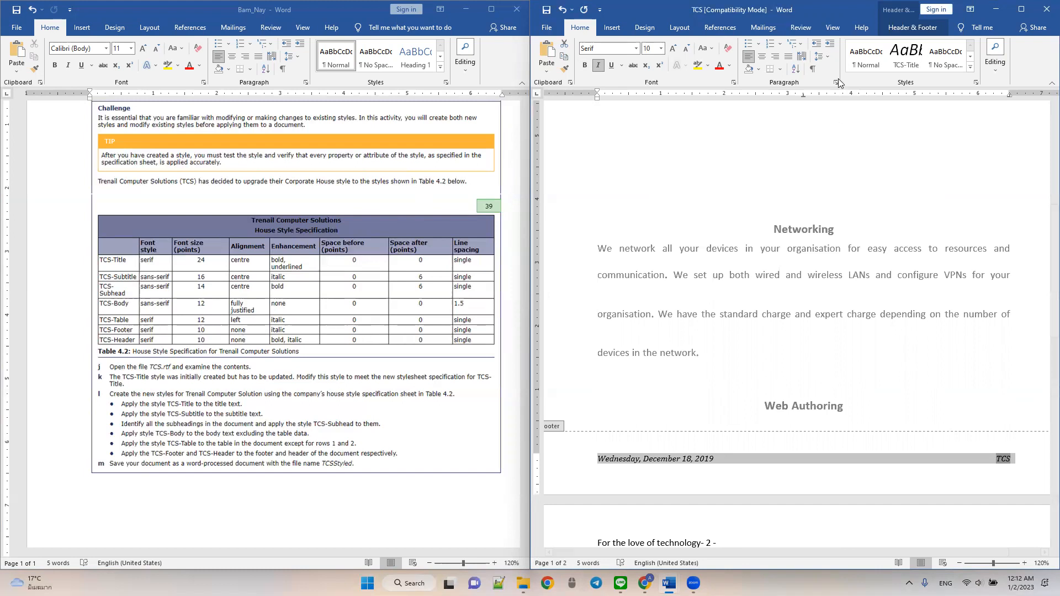
# - Apply single line spacing with 0 pt before and after to the footer text
pyautogui.click(822, 56)
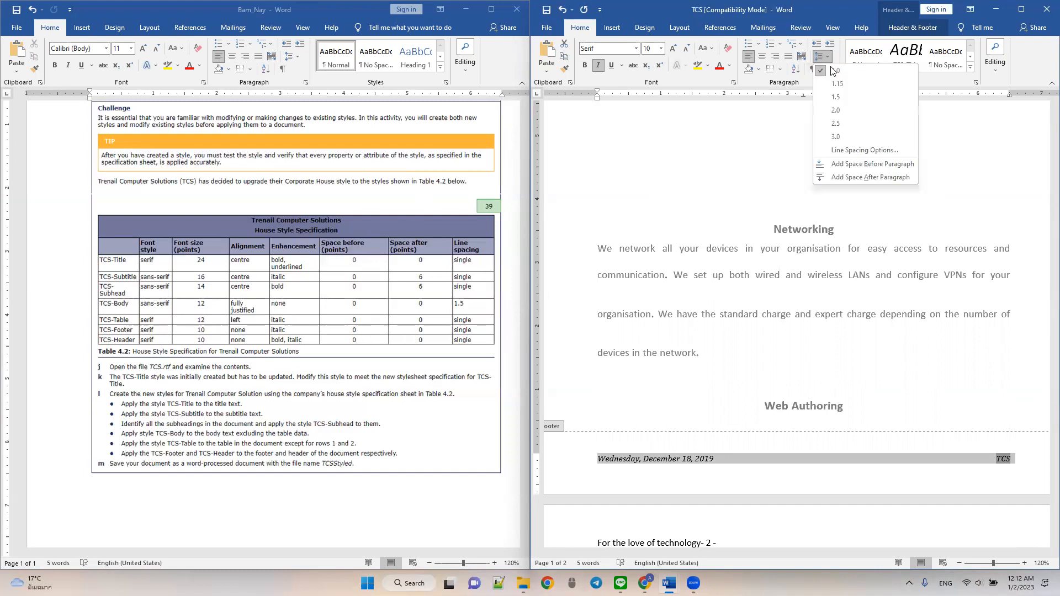
pyautogui.click(865, 150)
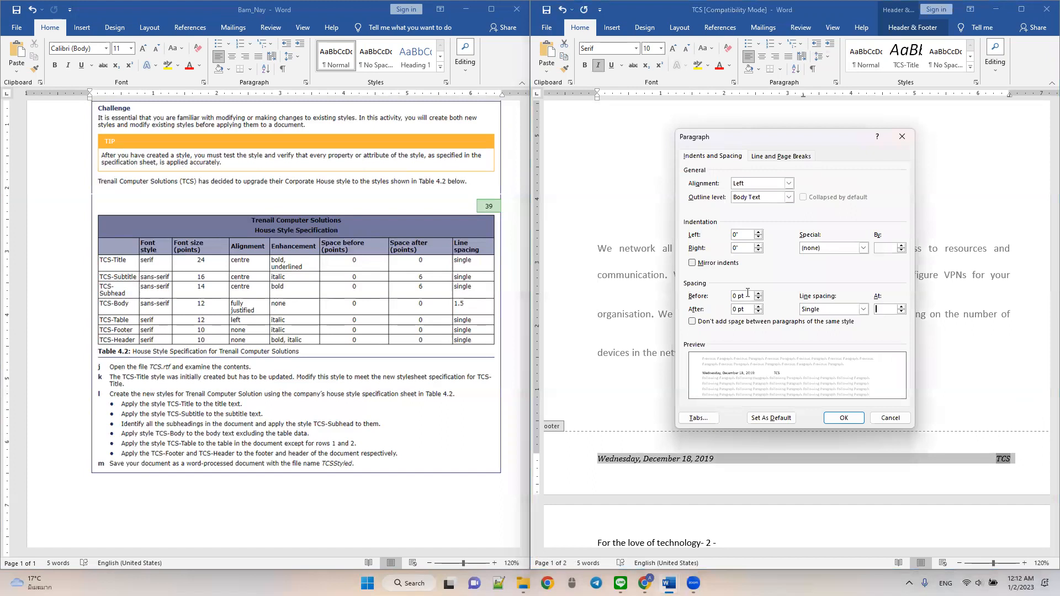
pyautogui.click(850, 417)
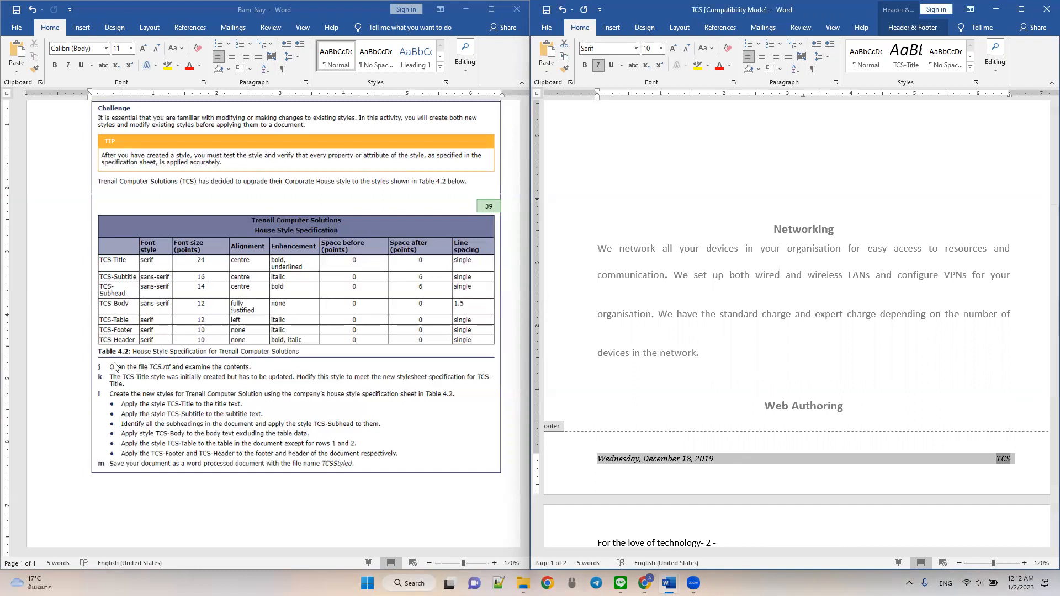
# - Format the header line "For the love of technology" with its page number in Serif, 10 pt, bold italic
pyautogui.scroll(-3, 743, 355)
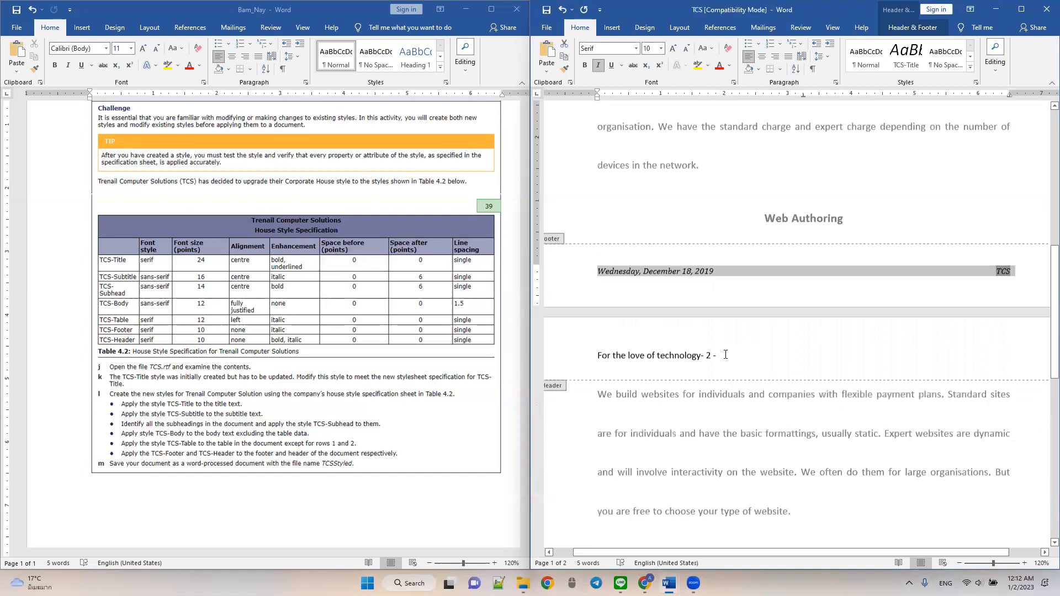
pyautogui.tripleClick(707, 354)
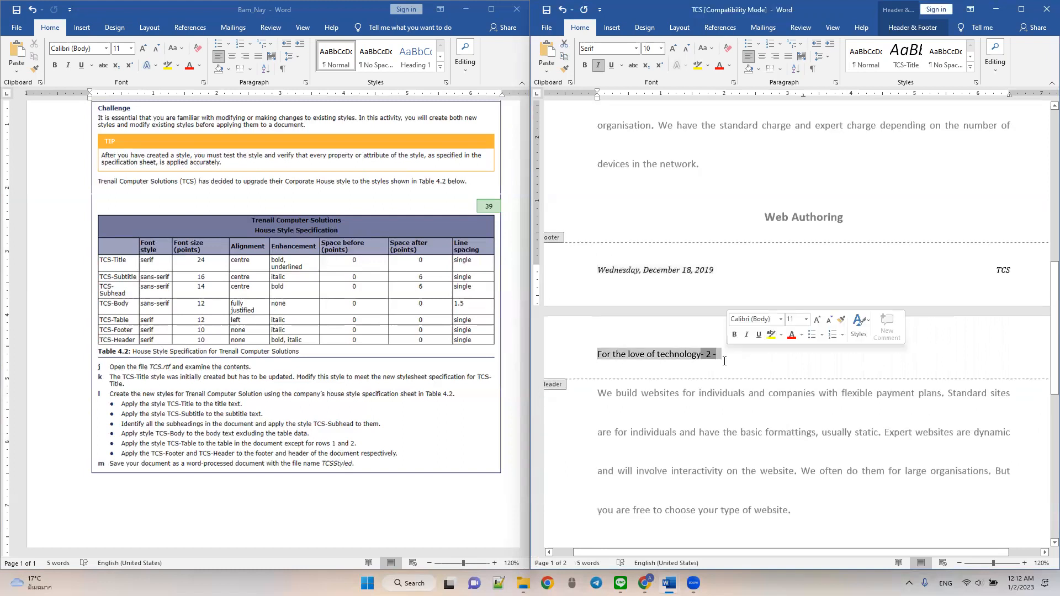
pyautogui.click(603, 49)
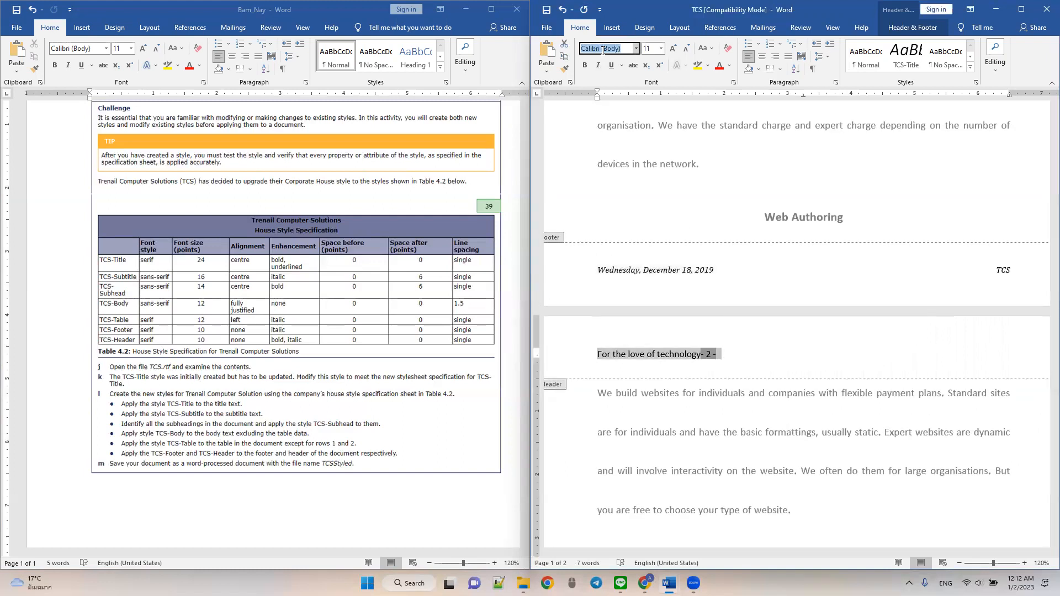
pyautogui.write('Serif')
pyautogui.press('Return')
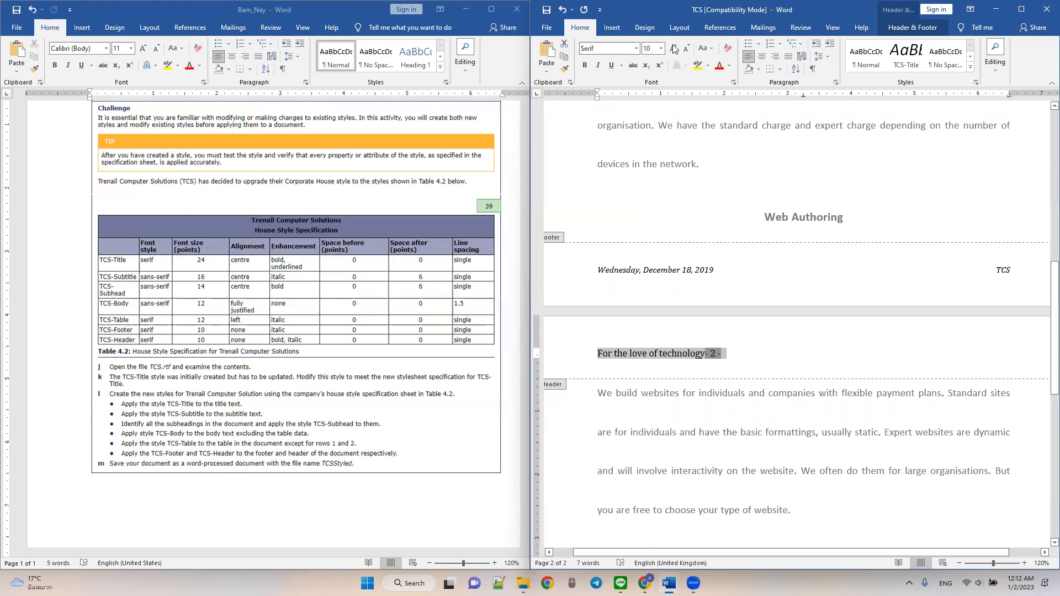
pyautogui.click(653, 48)
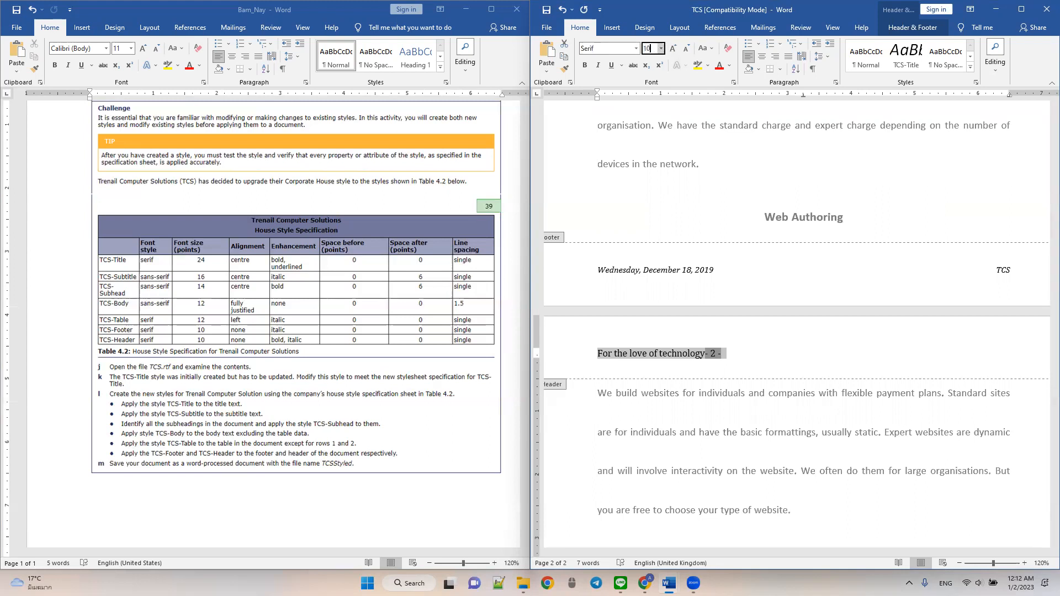
pyautogui.write('10')
pyautogui.press('Return')
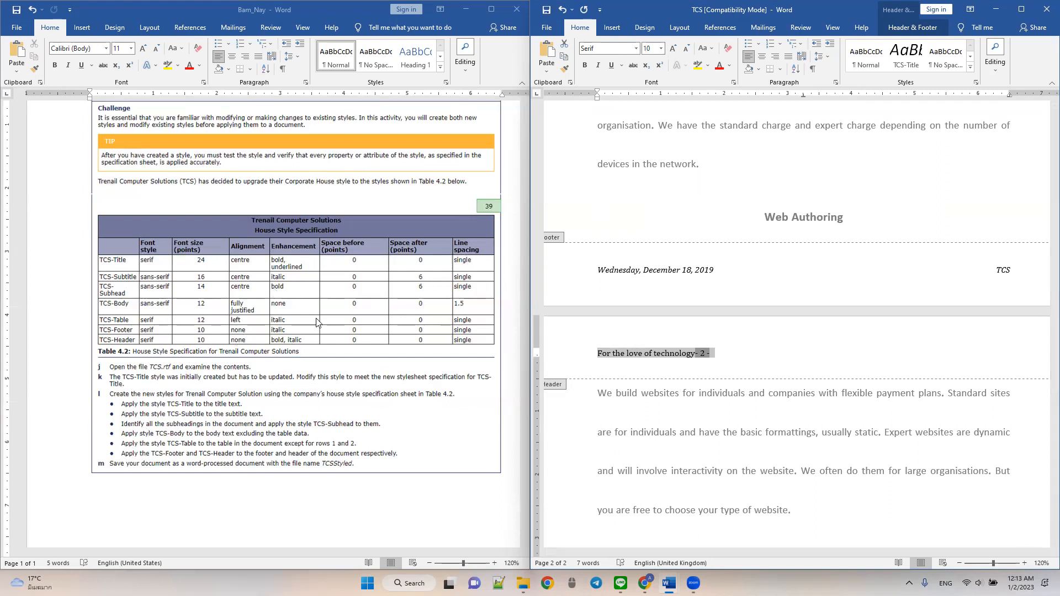
pyautogui.click(599, 65)
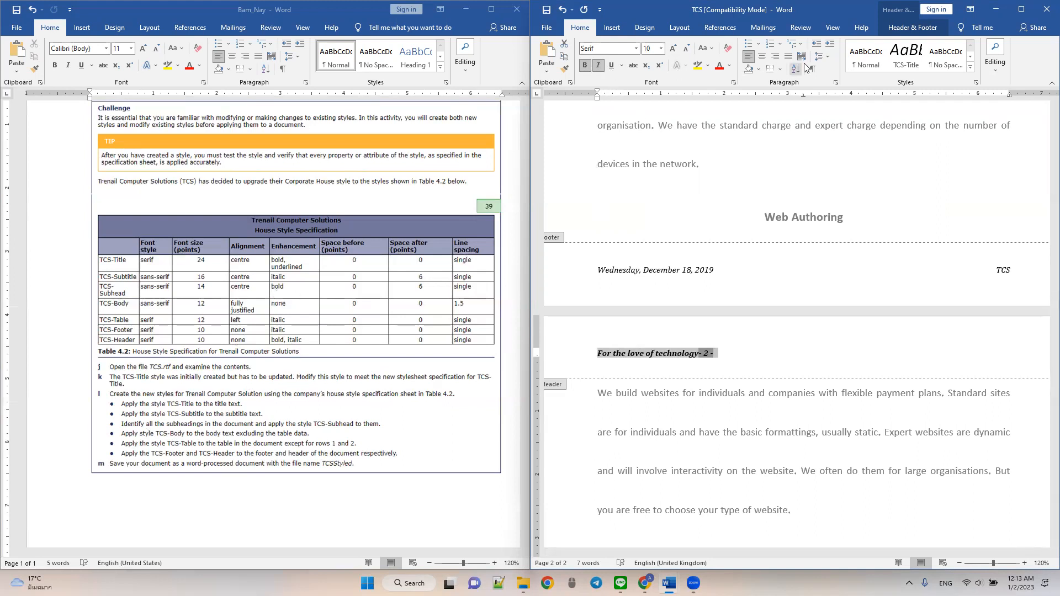
# - Apply single line spacing with 0 pt before and after to the header text and return to the document body
pyautogui.click(830, 56)
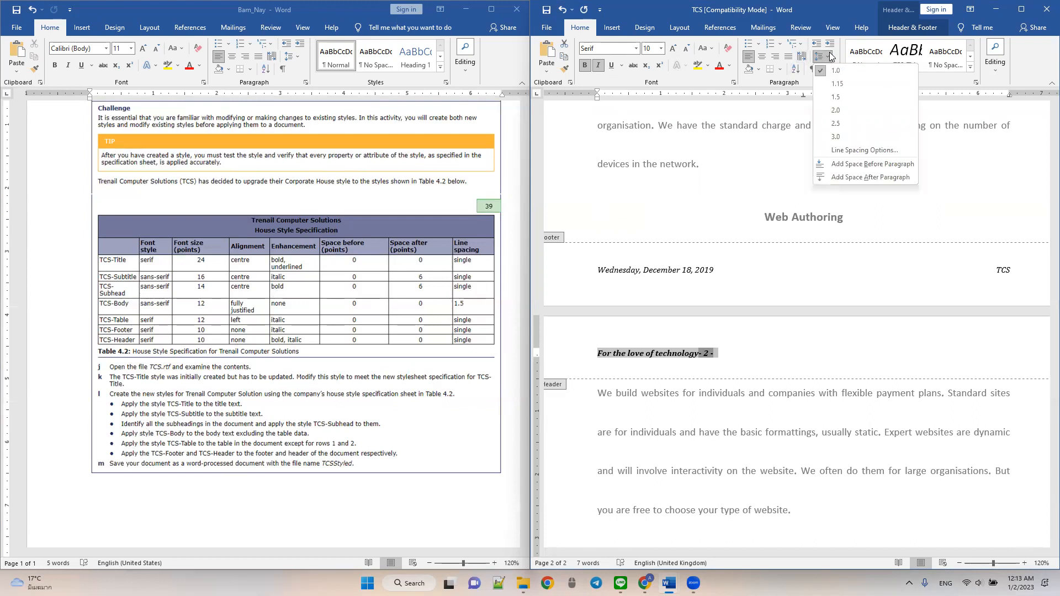
pyautogui.click(865, 150)
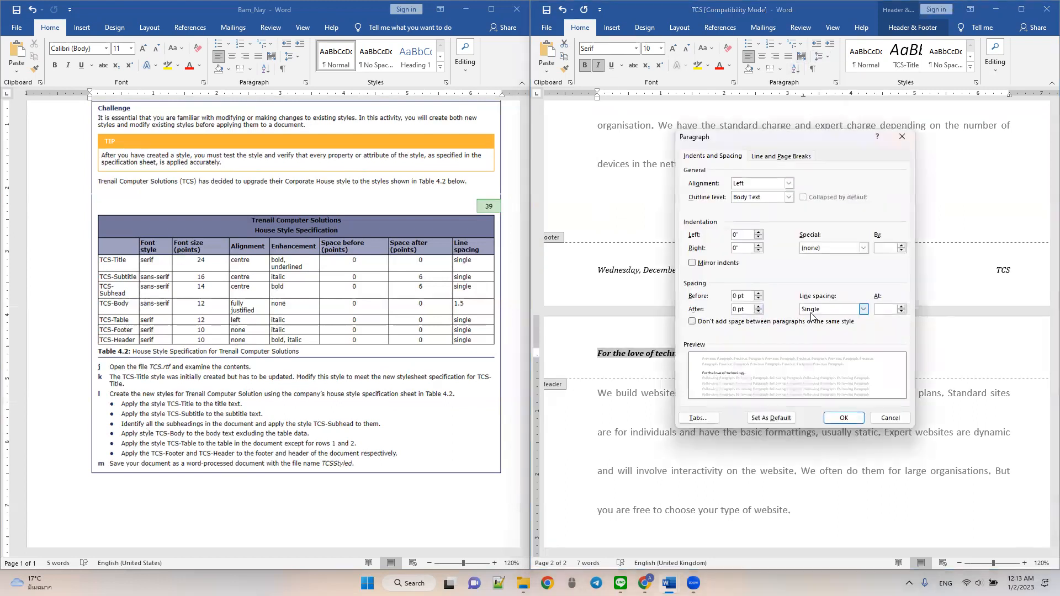
pyautogui.click(847, 420)
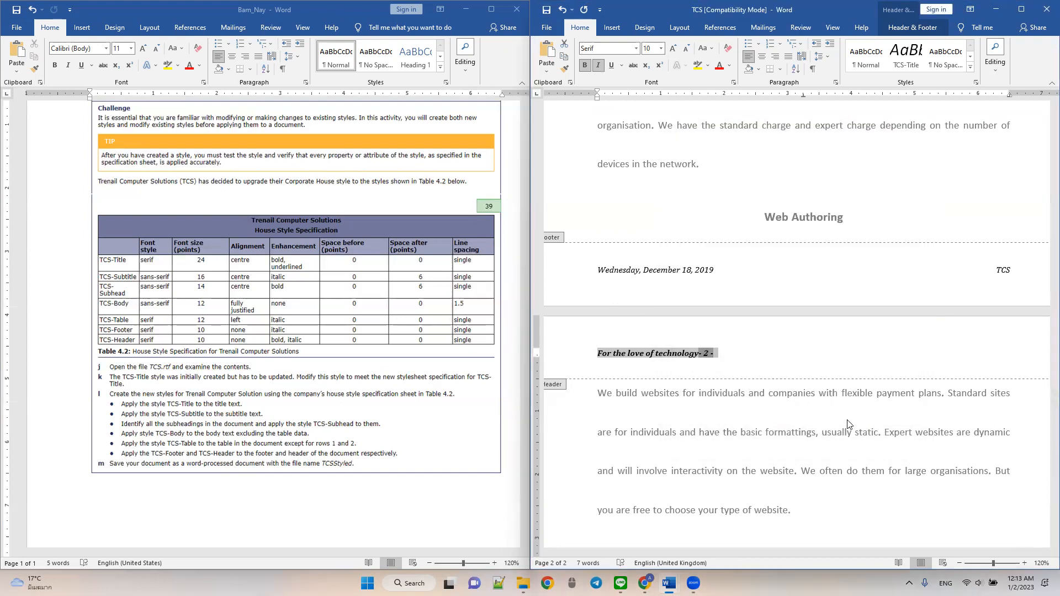
pyautogui.doubleClick(767, 209)
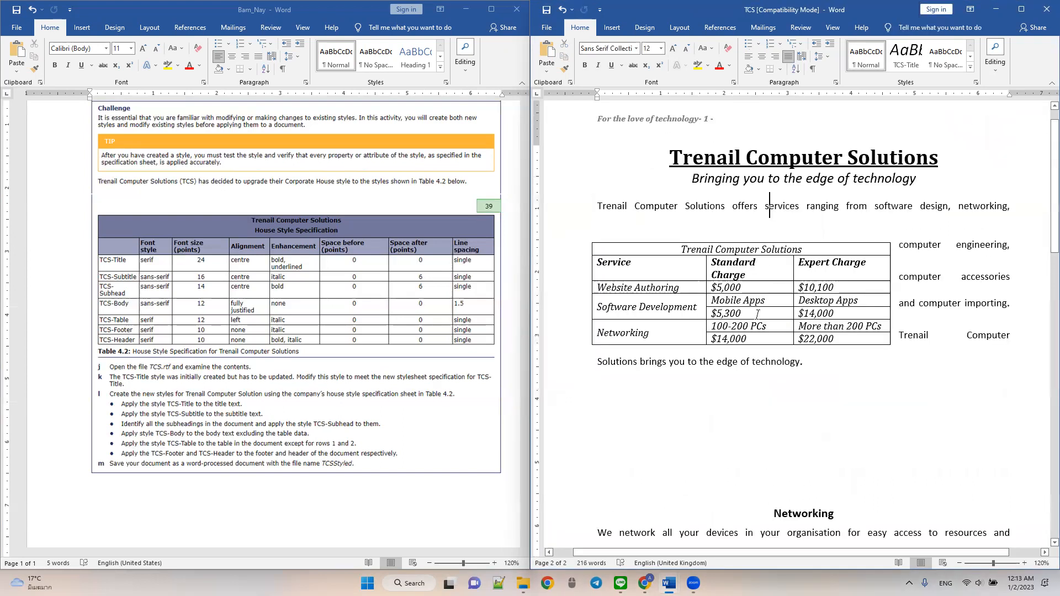
# - Move the services table below the introductory paragraph so that it sits directly above the Networking subheading
pyautogui.scroll(-15, 767, 312)
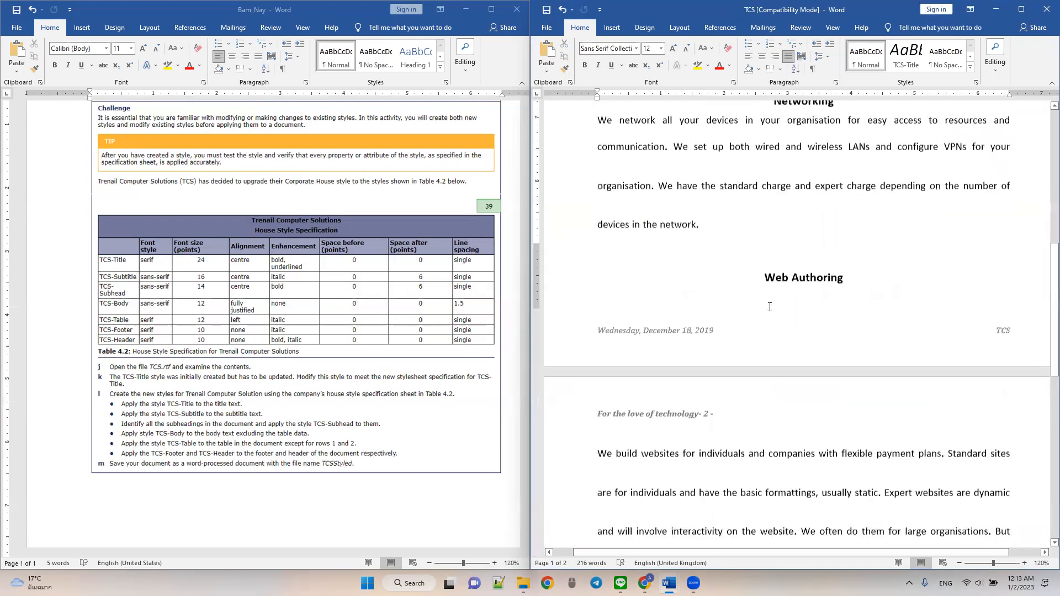
pyautogui.scroll(10, 770, 305)
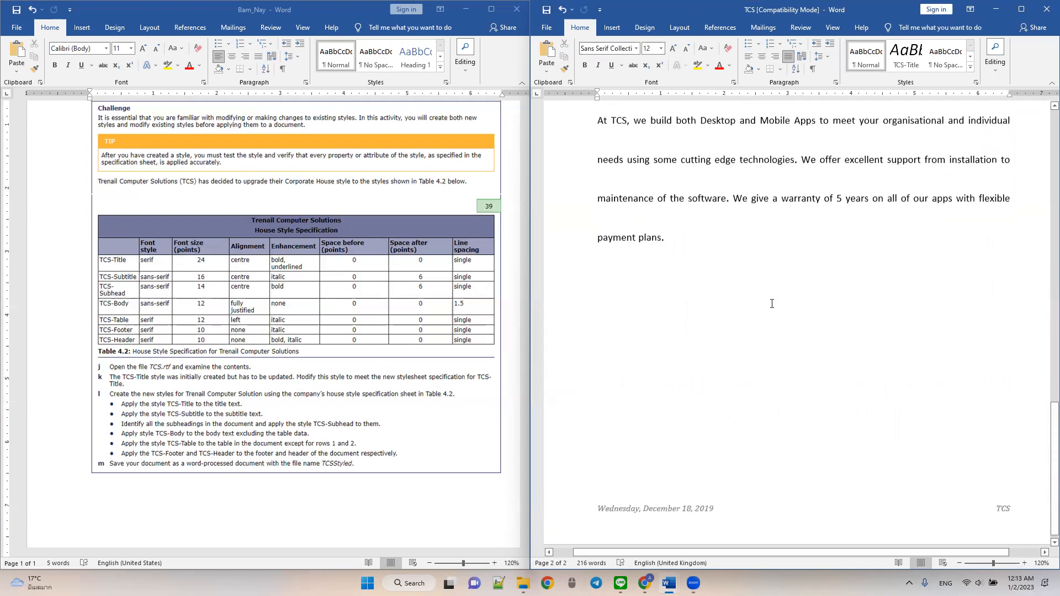
pyautogui.scroll(2, 774, 303)
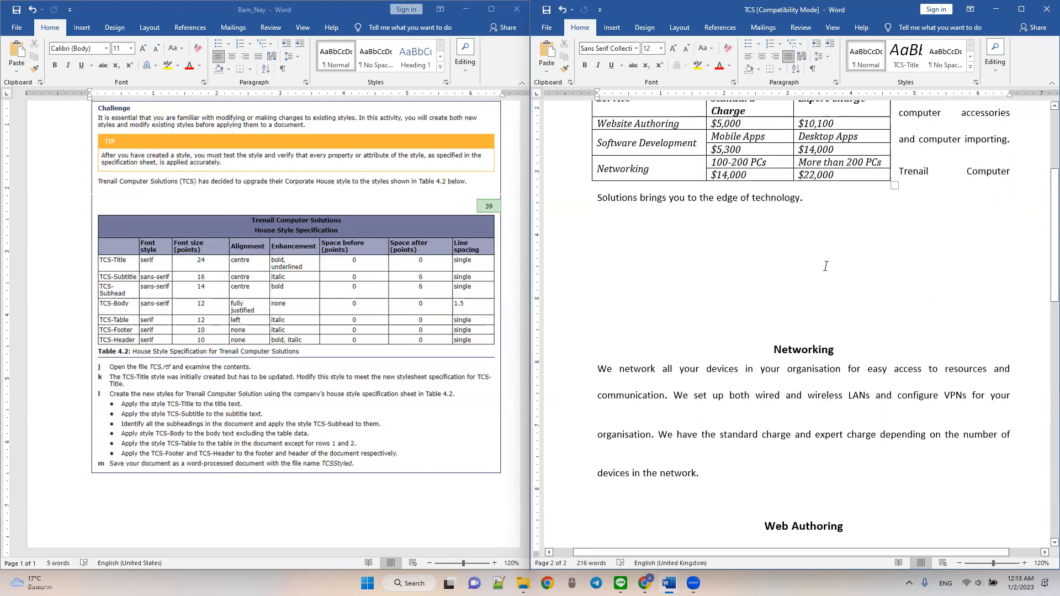
pyautogui.scroll(2, 826, 266)
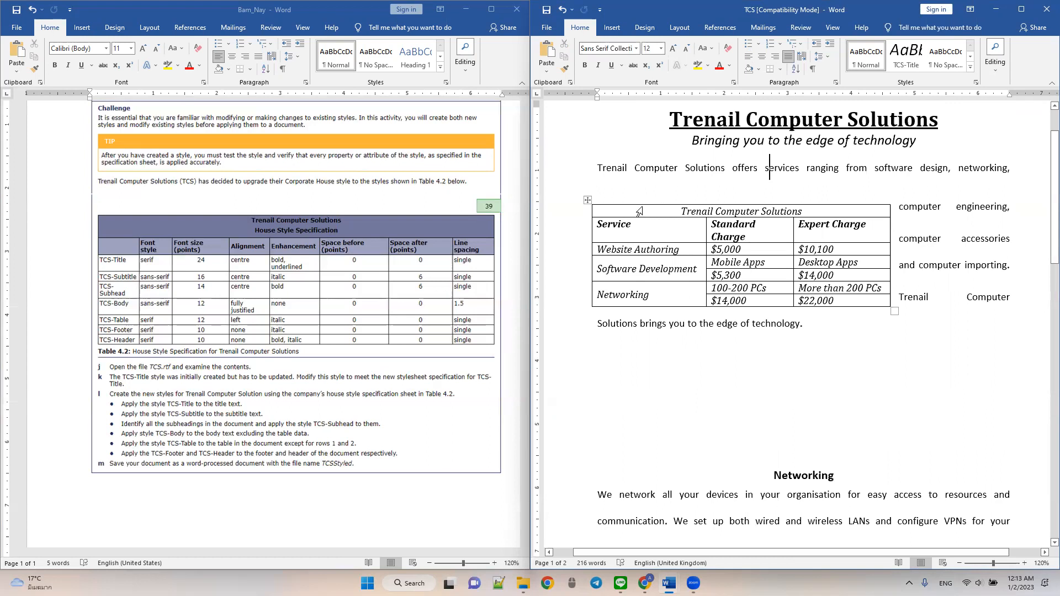
pyautogui.moveTo(589, 199); pyautogui.dragTo(589, 281)
pyautogui.click(588, 259)
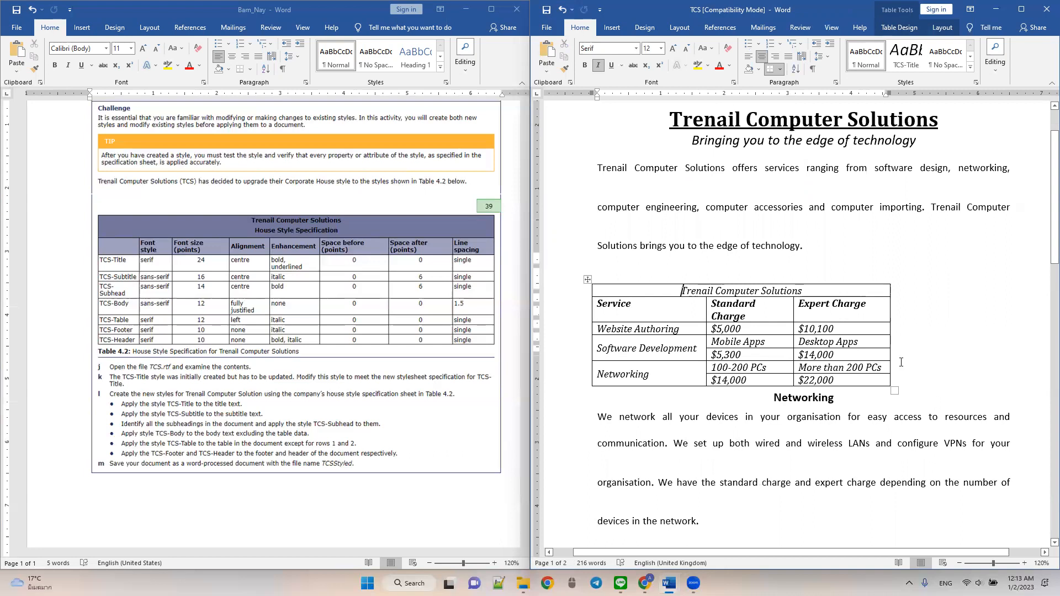
pyautogui.scroll(-3, 901, 363)
pyautogui.scroll(3, 901, 363)
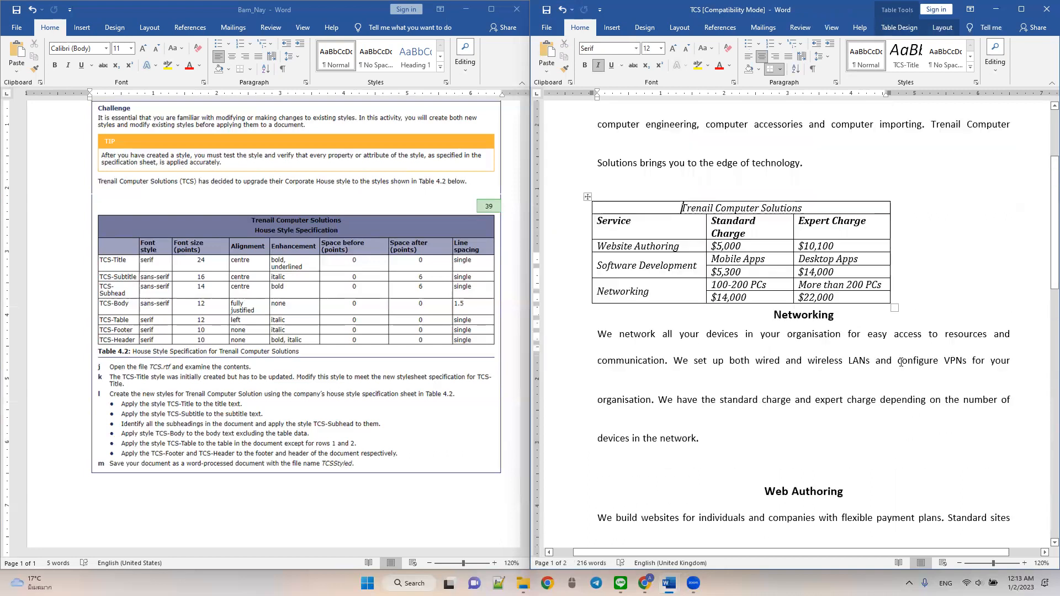
pyautogui.click(808, 263)
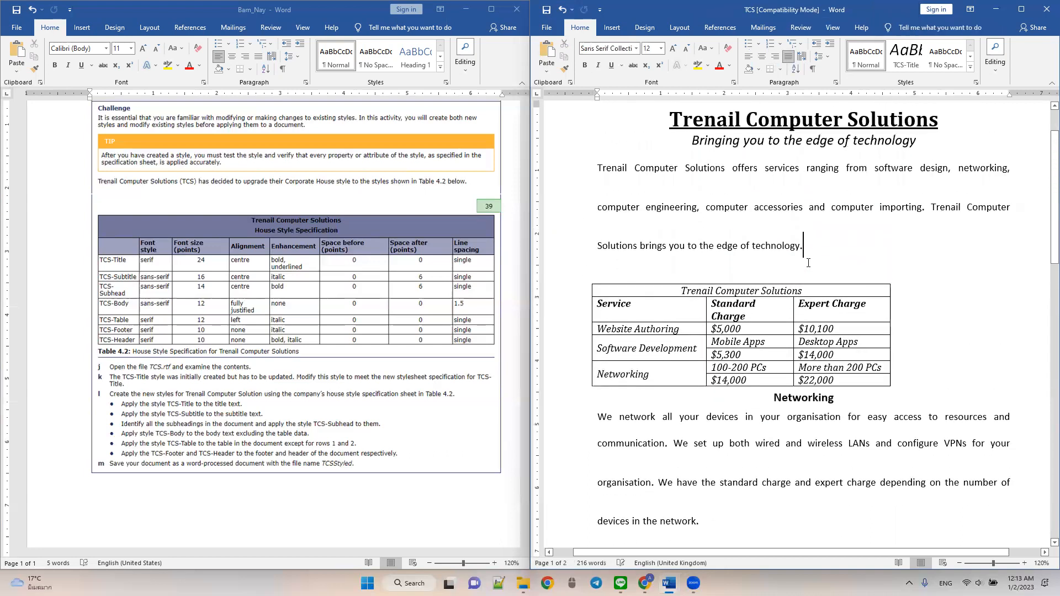
pyautogui.click(942, 398)
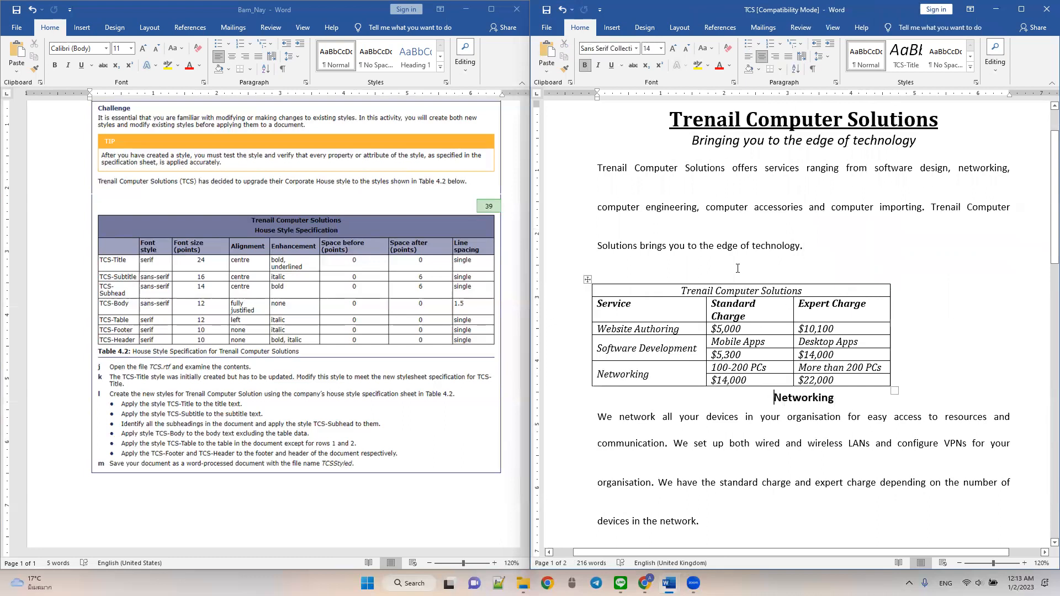
pyautogui.scroll(1, 738, 271)
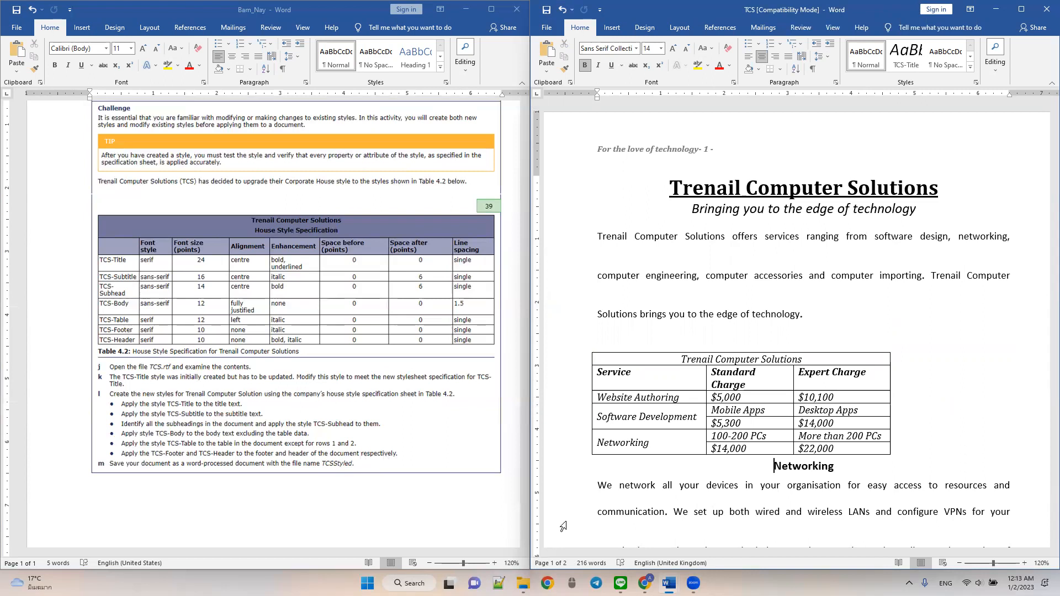
# - Remove the italics from the whole services table and centre the table on the page
pyautogui.click(251, 444)
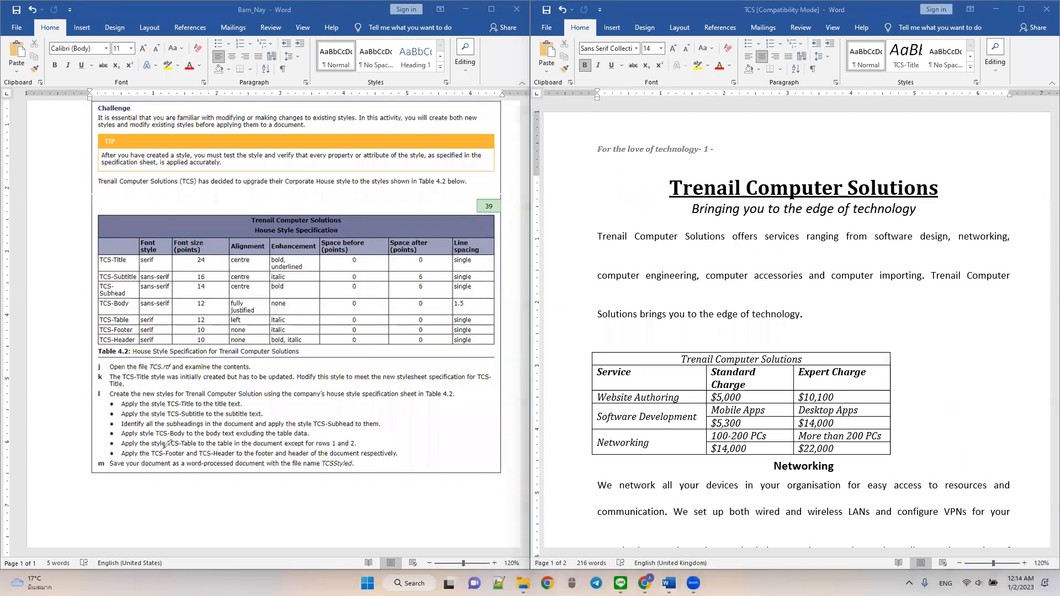
pyautogui.moveTo(316, 447)
pyautogui.mouseDown()
pyautogui.moveTo(360, 446)
pyautogui.moveTo(323, 434)
pyautogui.moveTo(314, 448)
pyautogui.mouseUp()
pyautogui.moveTo(250, 321)
pyautogui.mouseDown()
pyautogui.moveTo(223, 324)
pyautogui.moveTo(290, 324)
pyautogui.mouseUp()
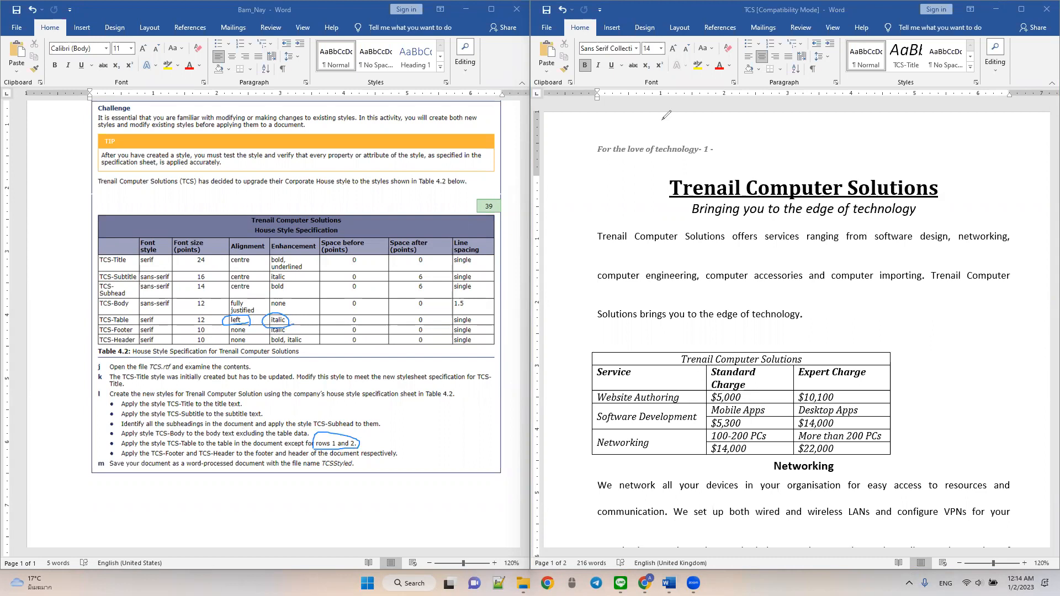
pyautogui.click(587, 351)
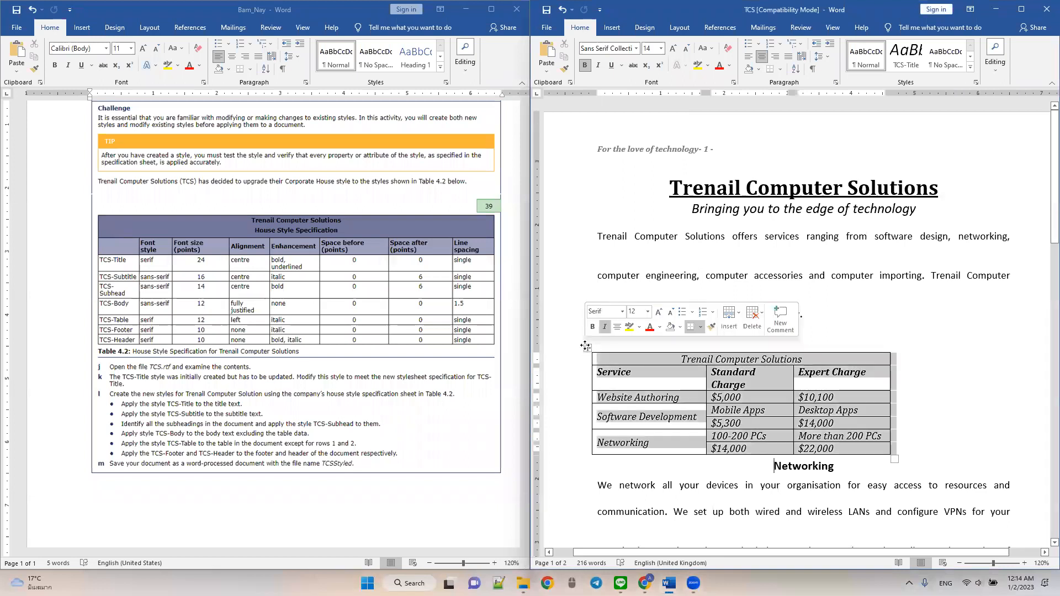
pyautogui.click(599, 66)
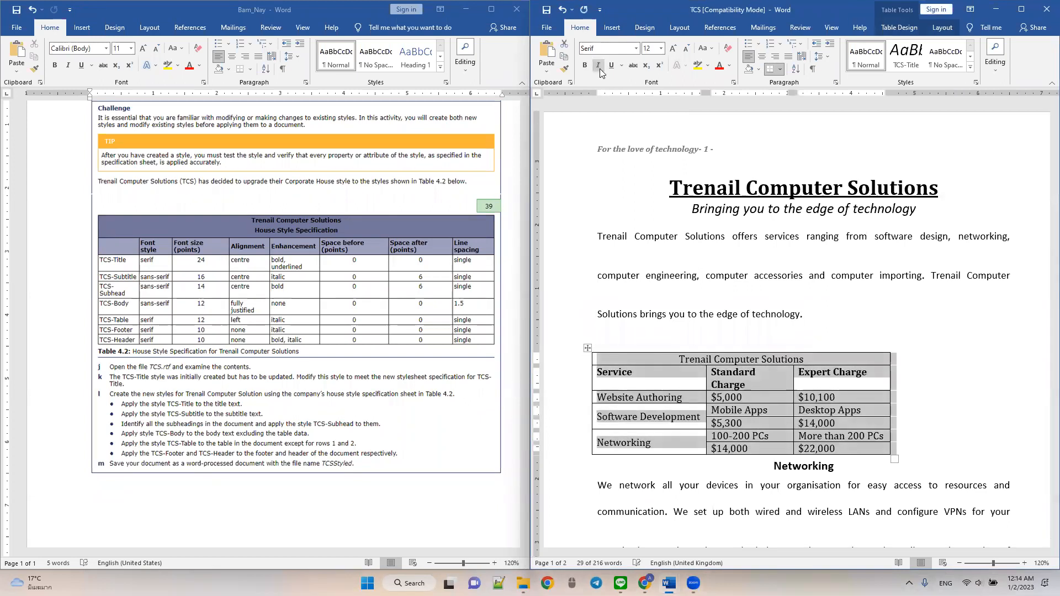
pyautogui.click(762, 57)
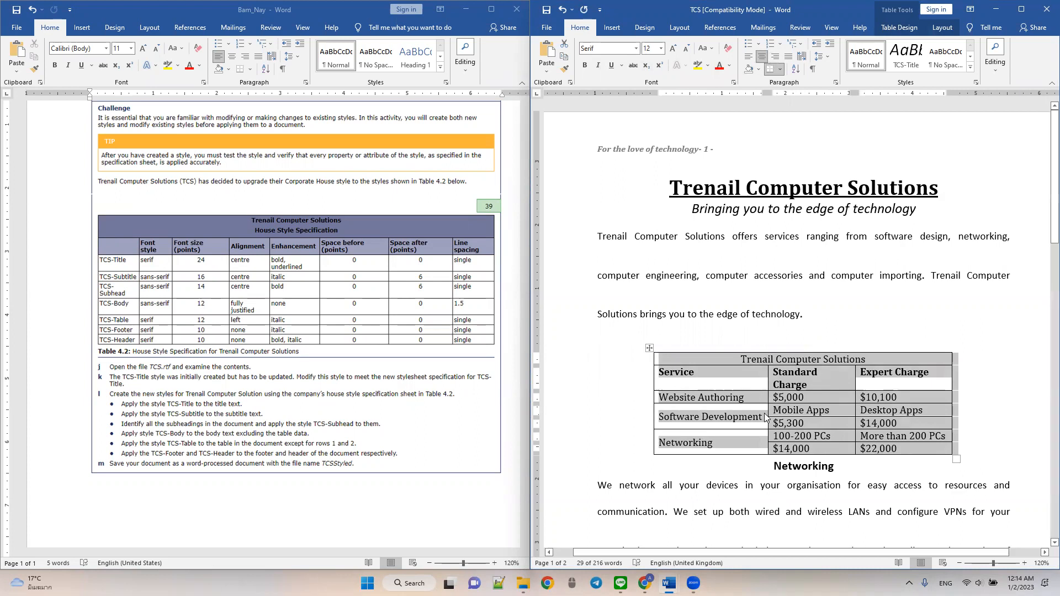
pyautogui.click(736, 384)
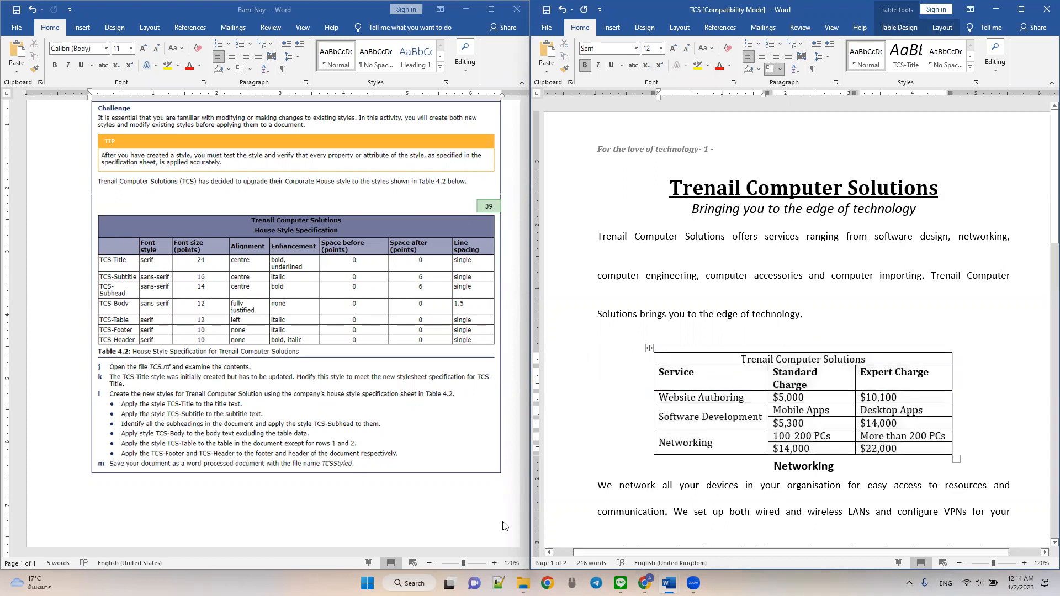
# - Italicise and left-align the services table text from the Website Authoring row down, excluding rows 1 and 2
pyautogui.moveTo(315, 446)
pyautogui.mouseDown()
pyautogui.moveTo(357, 447)
pyautogui.moveTo(314, 439)
pyautogui.mouseUp()
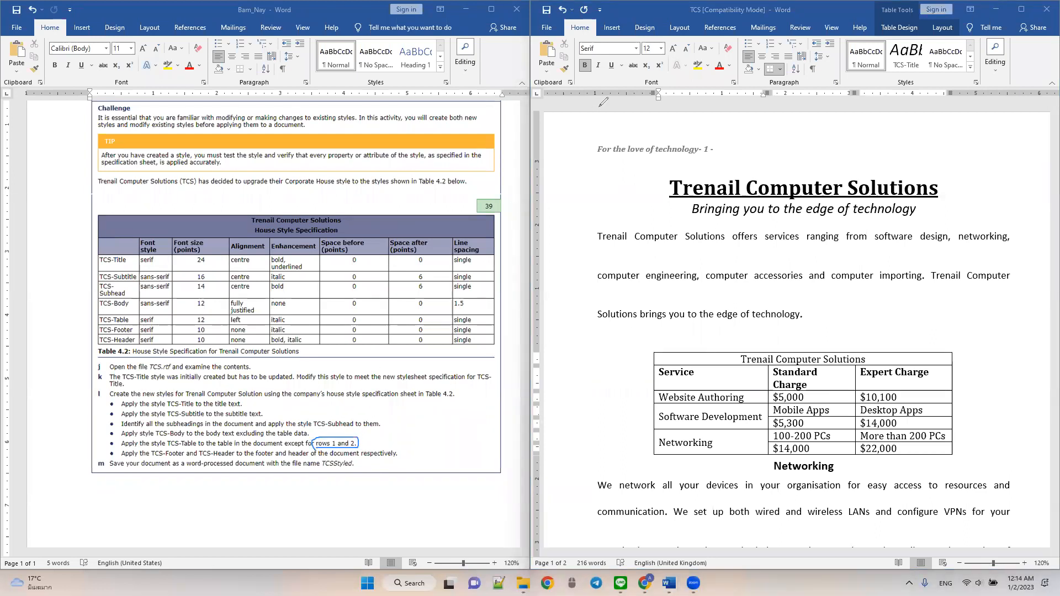
pyautogui.click(698, 359)
pyautogui.moveTo(698, 359); pyautogui.dragTo(813, 360)
pyautogui.moveTo(708, 374); pyautogui.dragTo(883, 375)
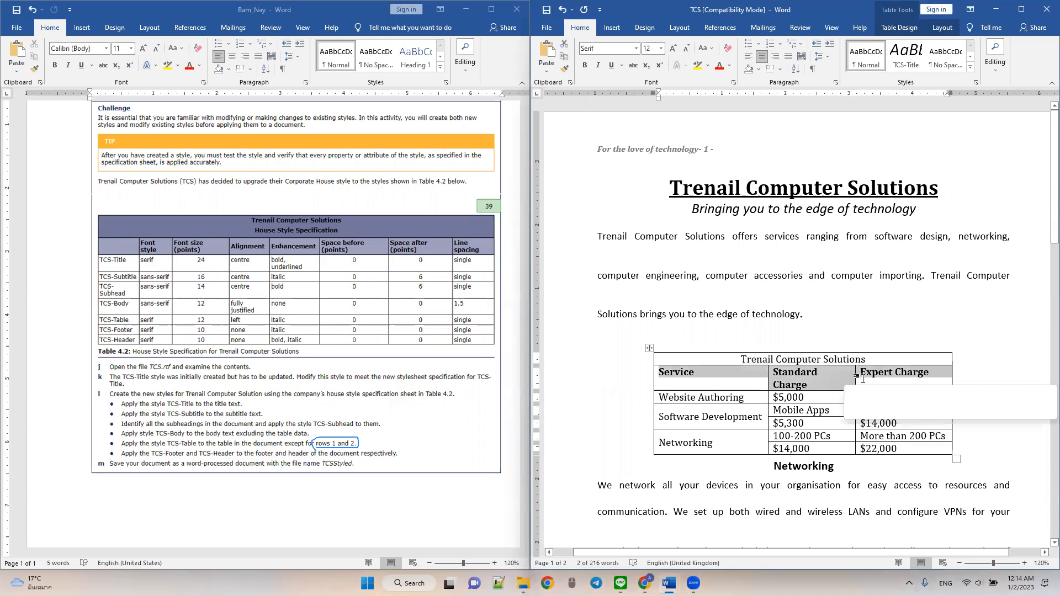
pyautogui.click(745, 398)
pyautogui.moveTo(696, 408); pyautogui.dragTo(939, 448)
pyautogui.click(598, 65)
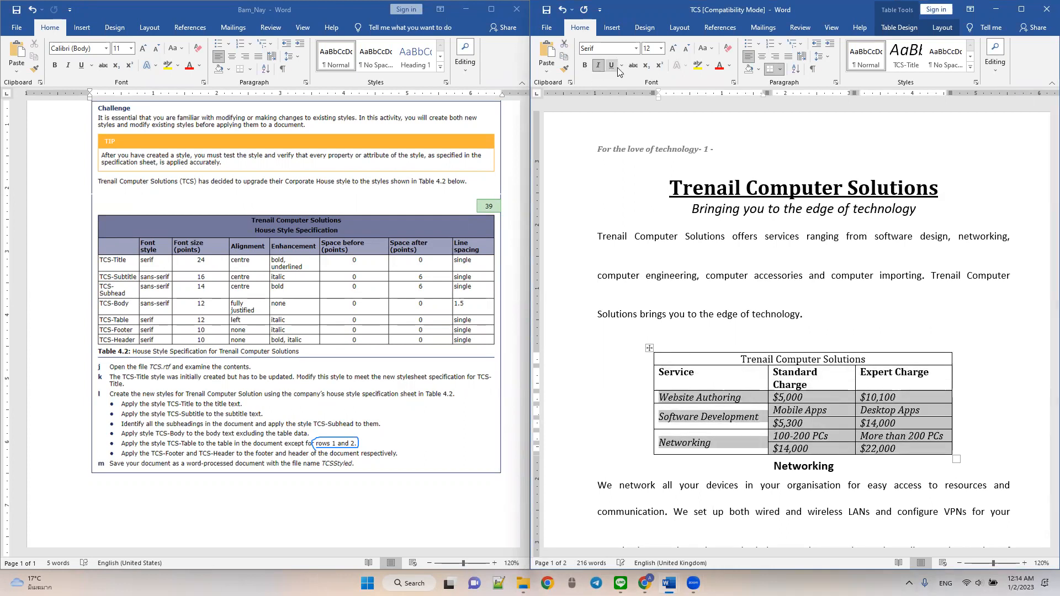
pyautogui.click(748, 59)
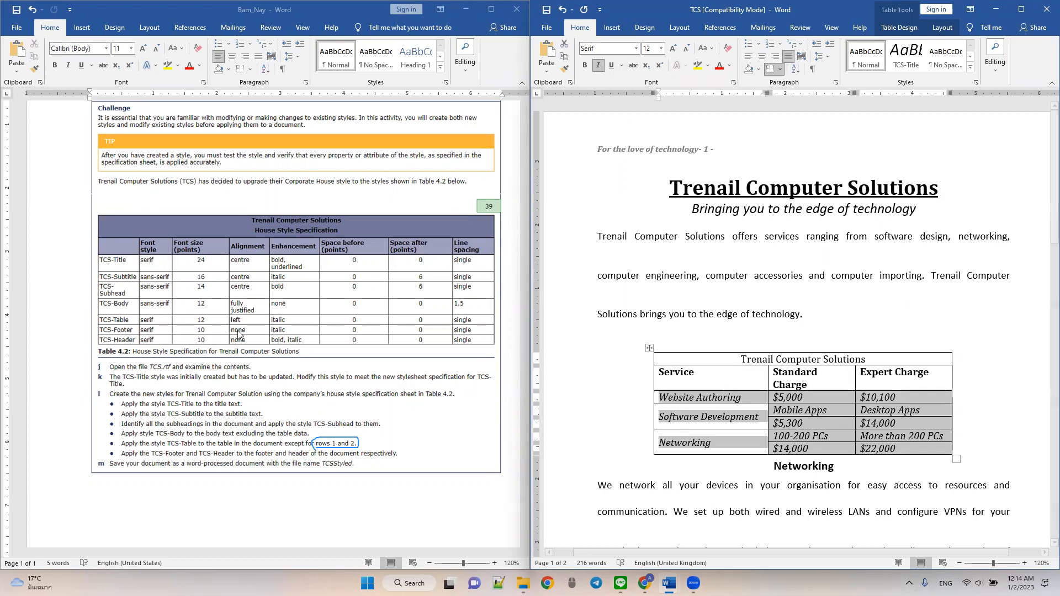
pyautogui.click(744, 59)
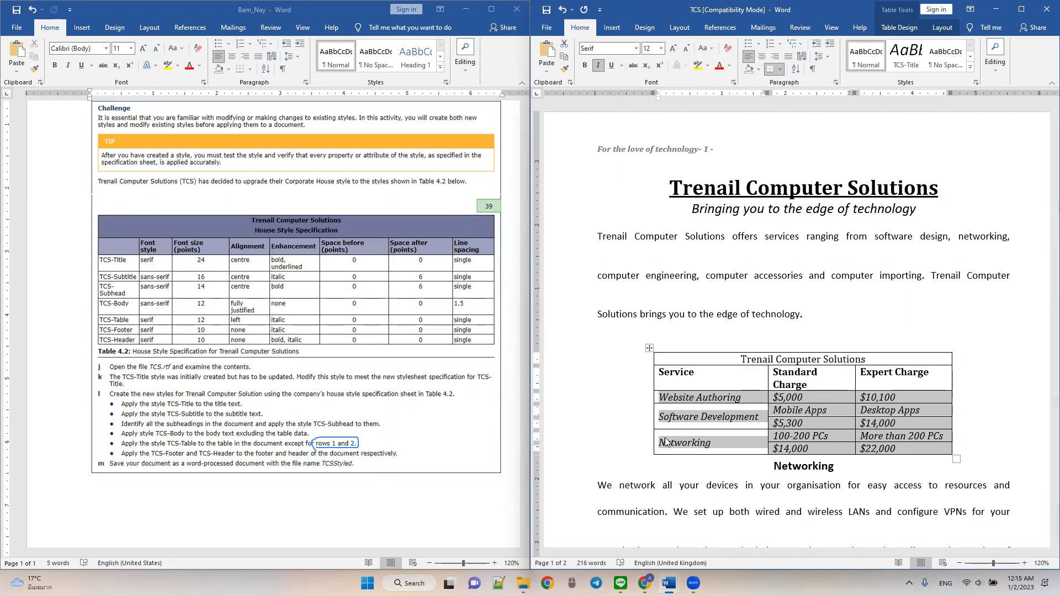
pyautogui.click(693, 78)
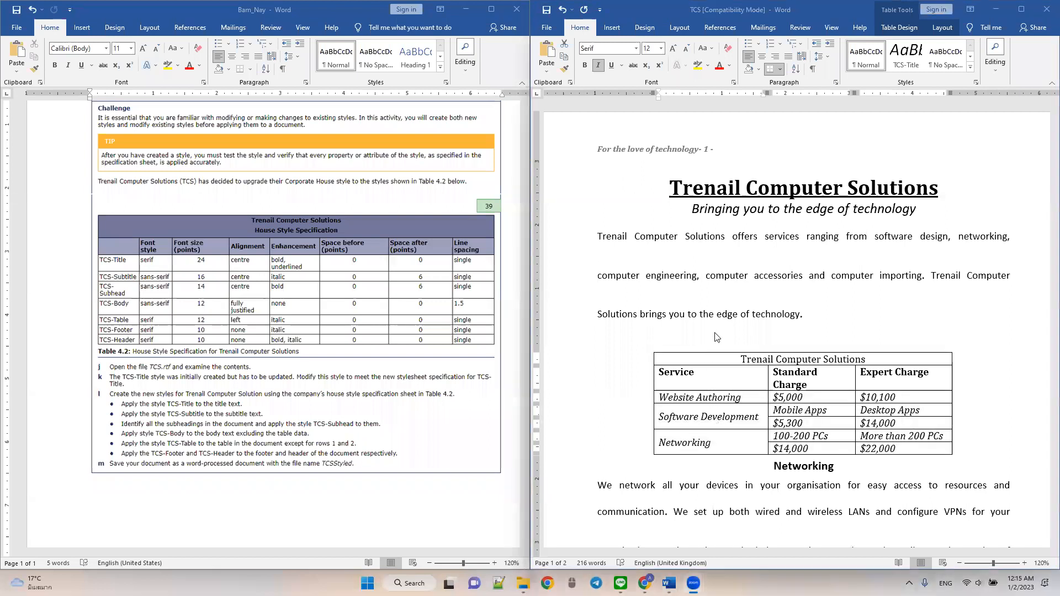
# - Review the formatted TCS document from start to end and compare it with the house style specification in Table 4.2
pyautogui.scroll(-3, 716, 335)
pyautogui.scroll(-1, 717, 337)
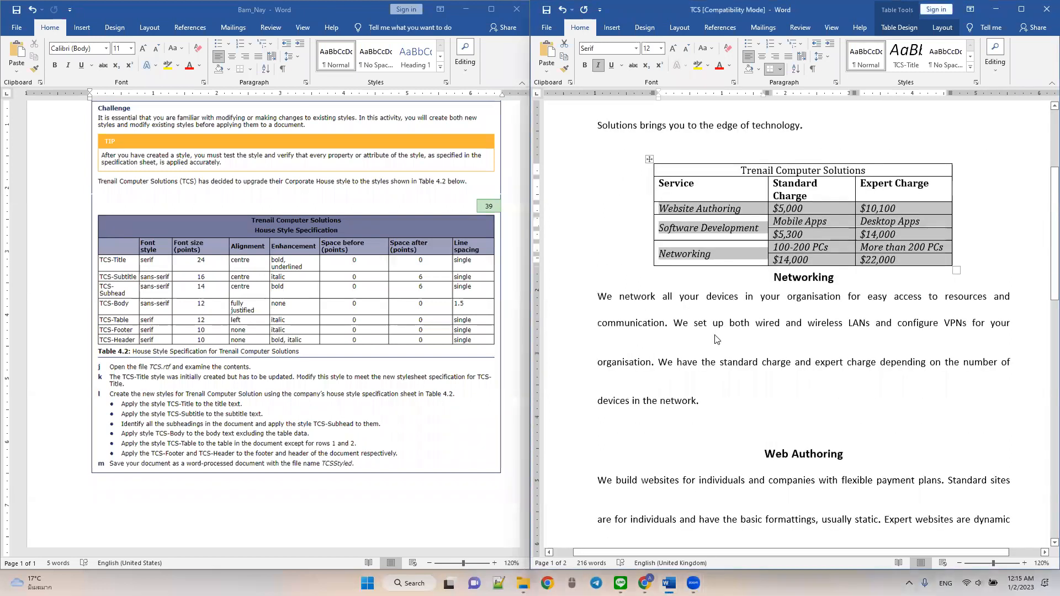
pyautogui.scroll(2, 717, 338)
pyautogui.click(804, 252)
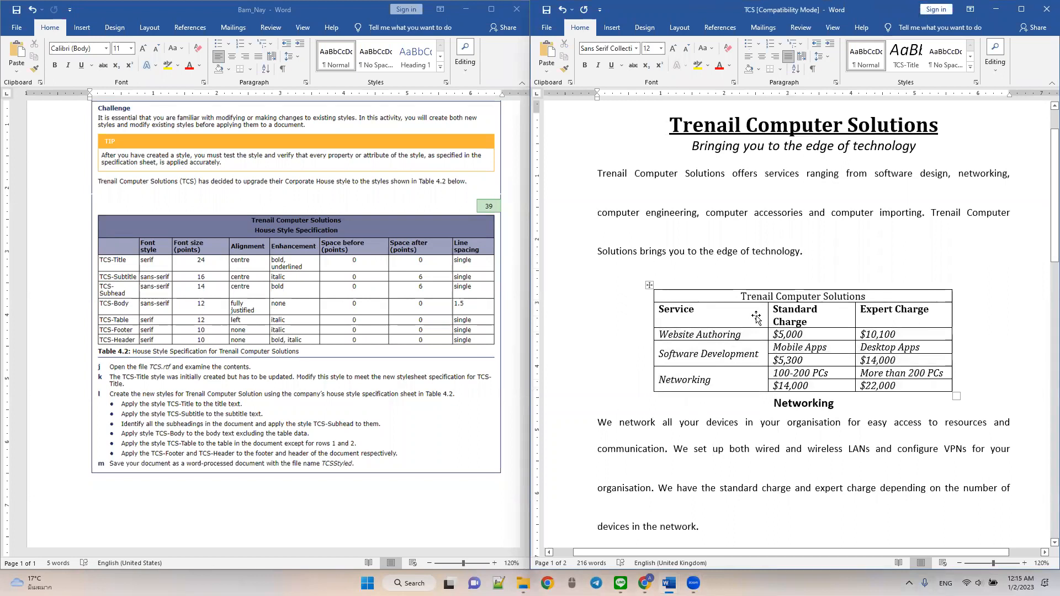
pyautogui.scroll(2, 763, 312)
pyautogui.scroll(-9, 764, 307)
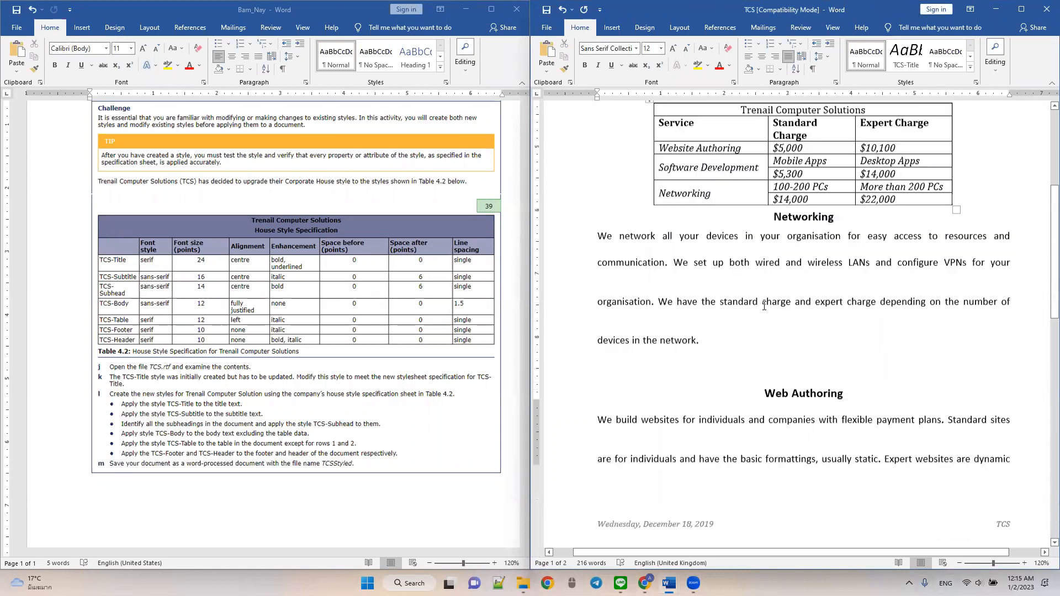
pyautogui.scroll(-17, 766, 305)
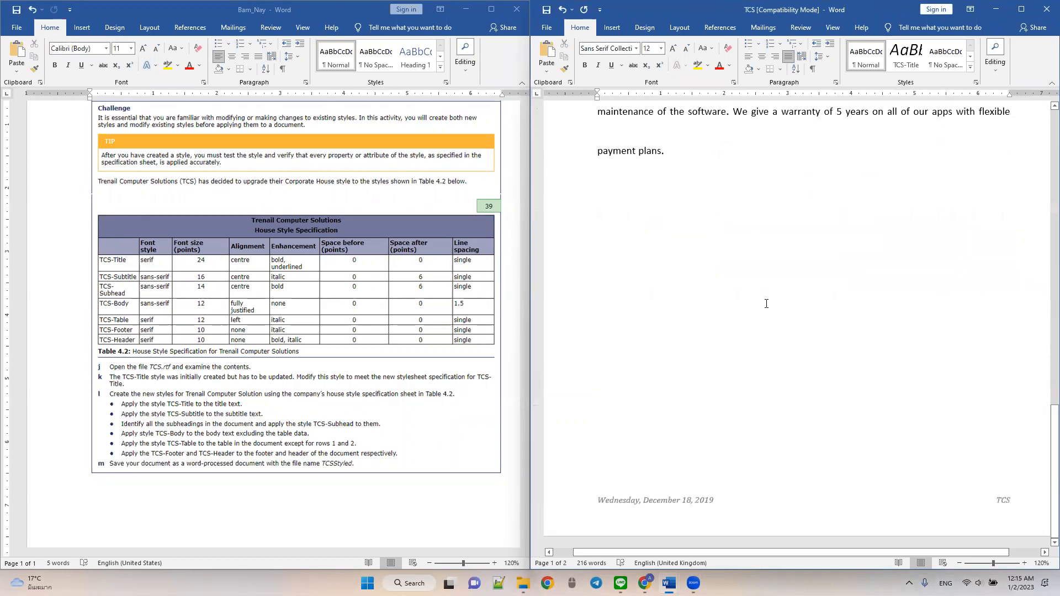
pyautogui.scroll(7, 770, 304)
pyautogui.scroll(19, 770, 304)
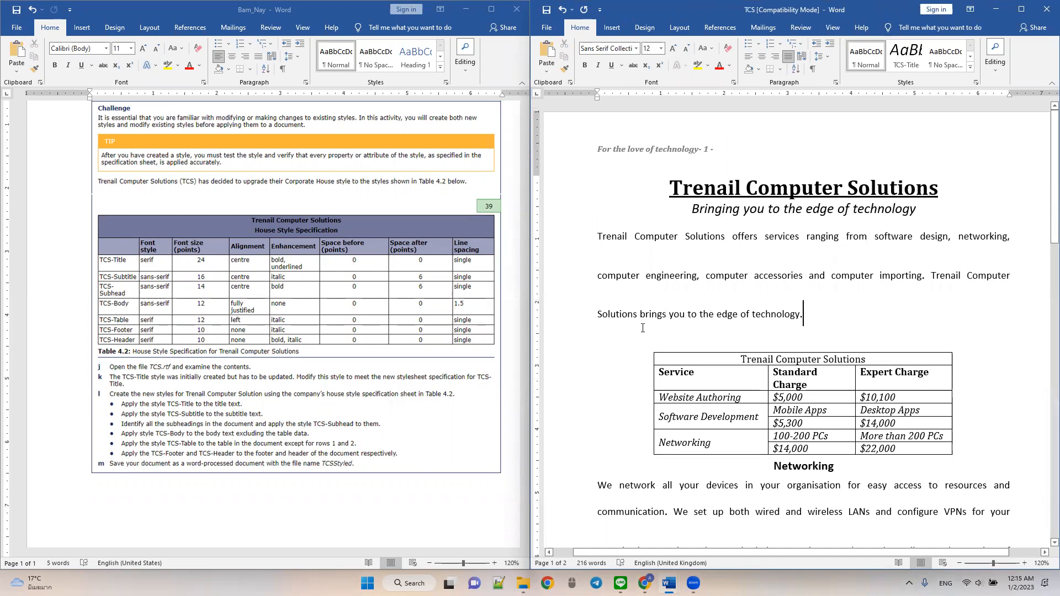
pyautogui.scroll(2, 377, 357)
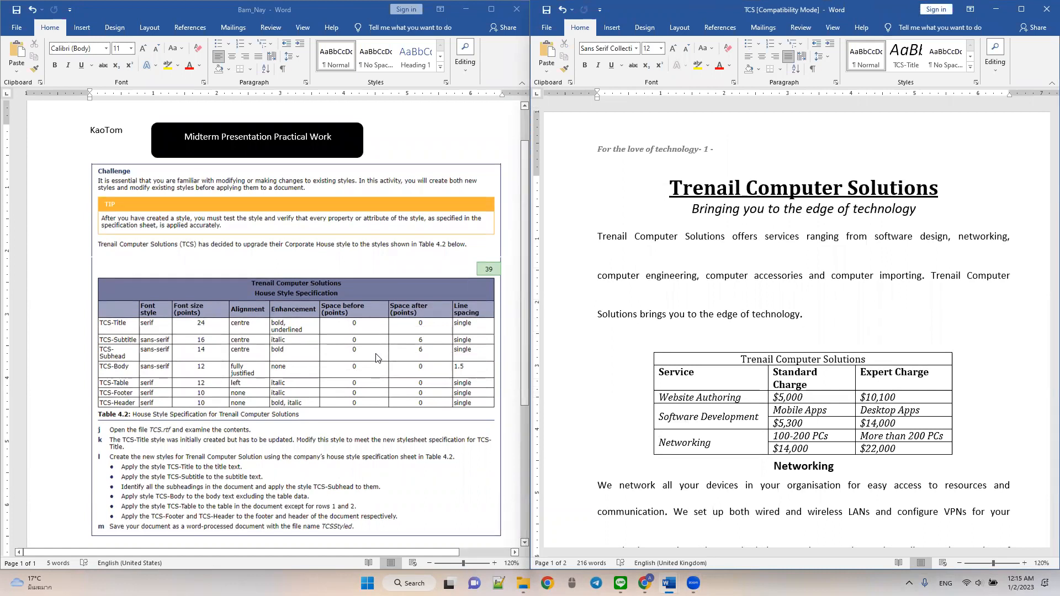
pyautogui.scroll(-2, 377, 358)
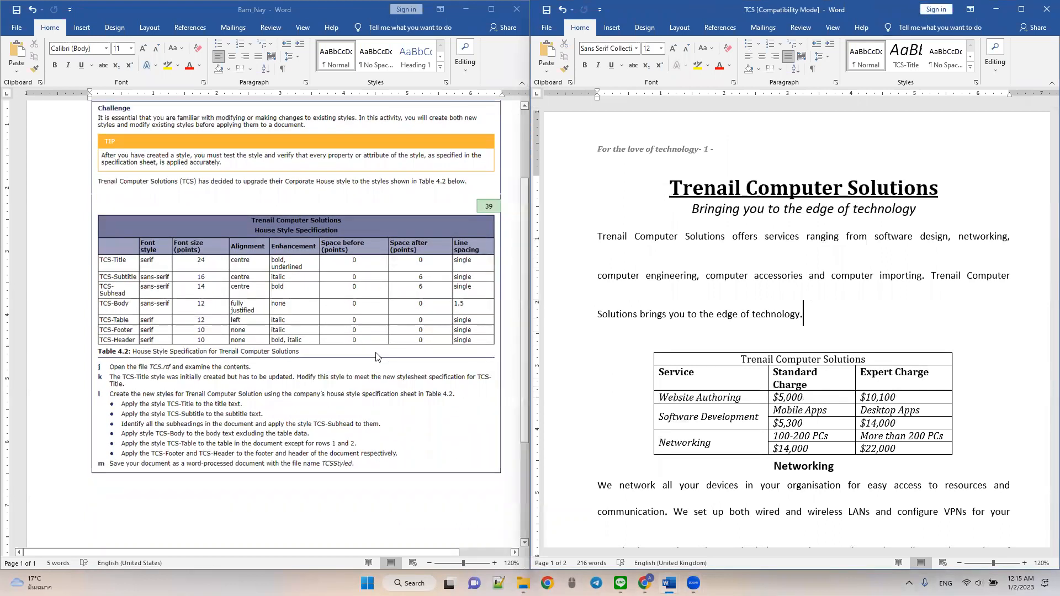
pyautogui.scroll(3, 377, 358)
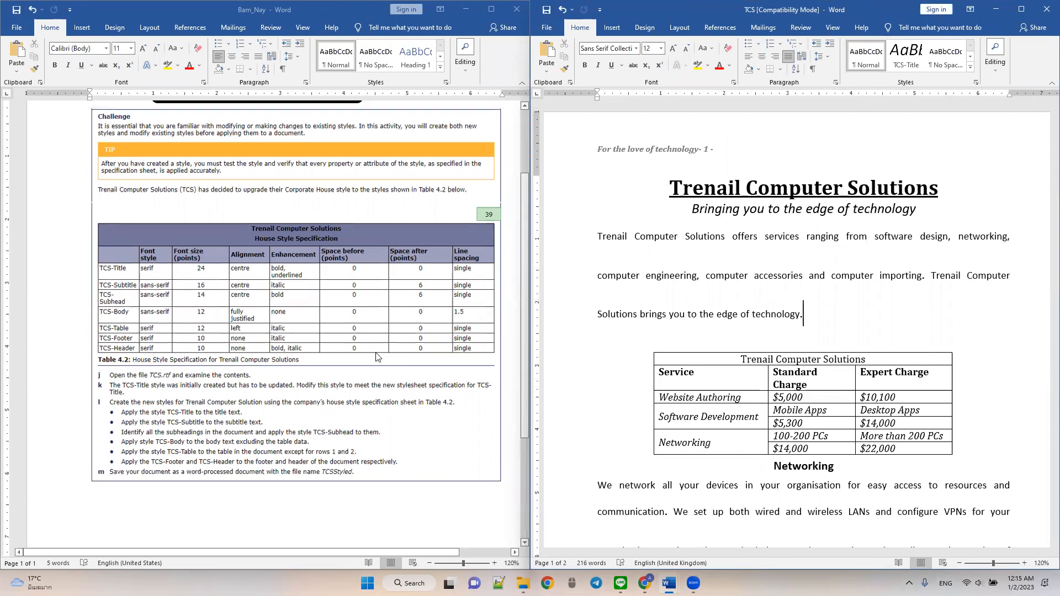